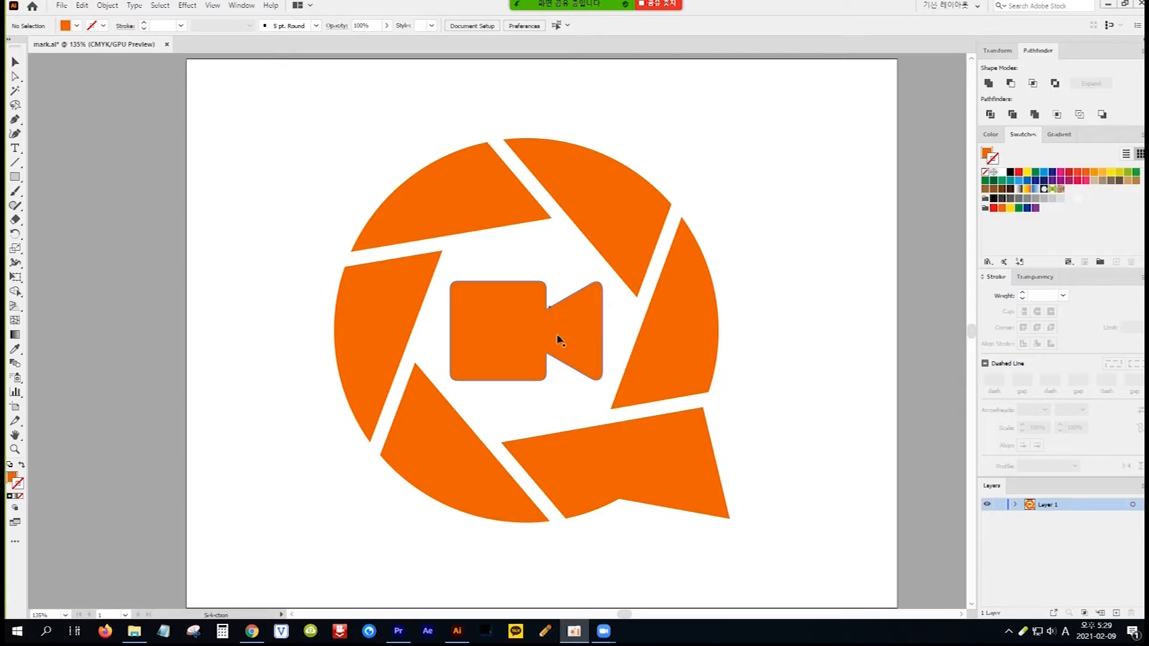
Fill the video camera shape in the centre of the logo with the white swatch.
left_click(523, 327)
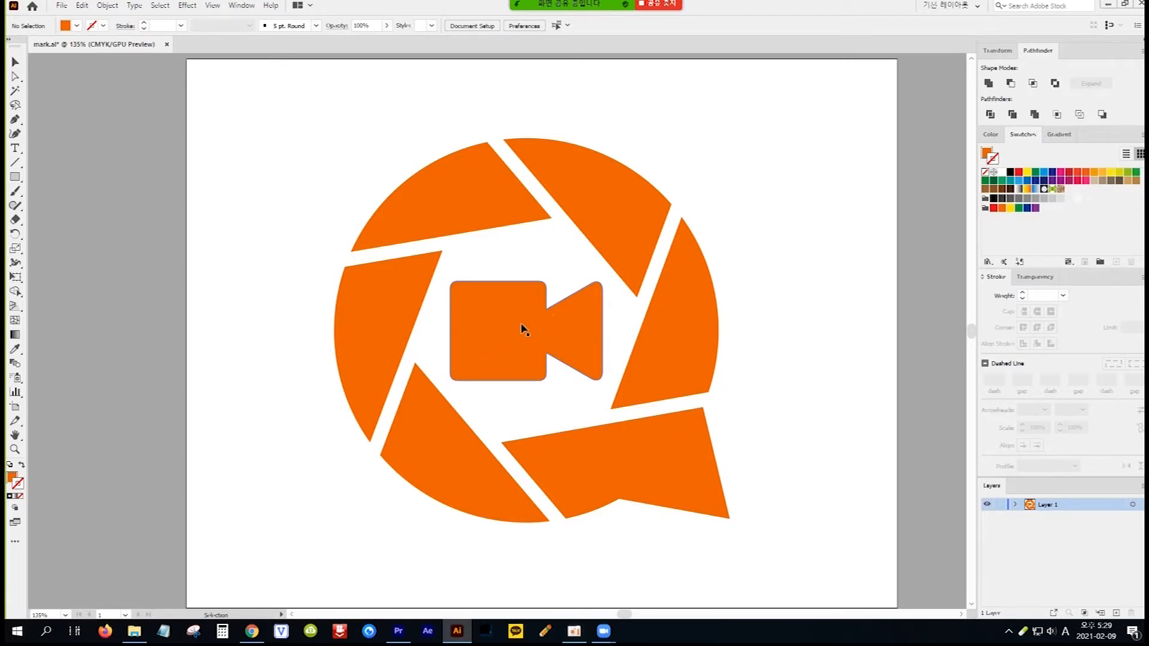
left_click(504, 315)
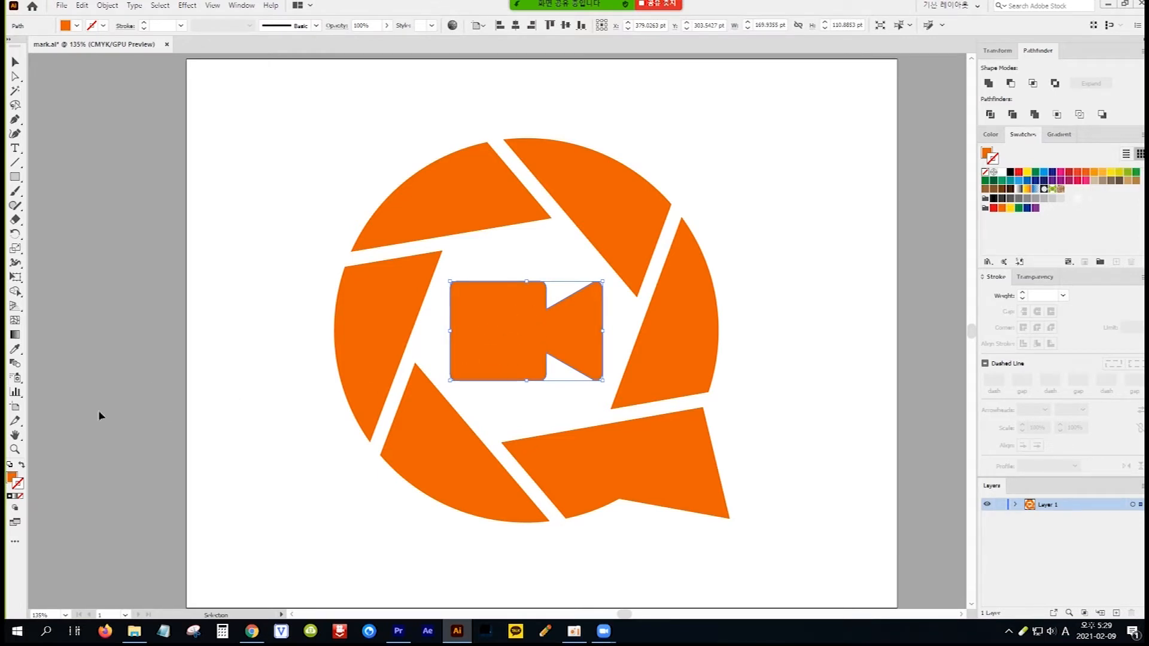
left_click(11, 479)
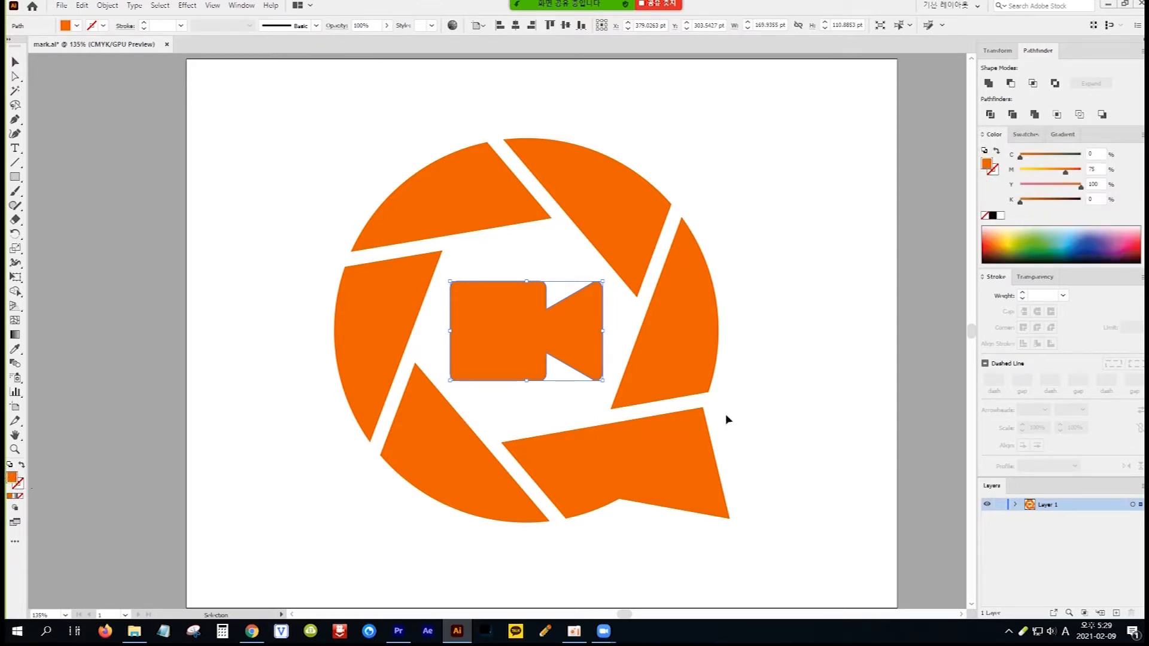
left_click(1025, 134)
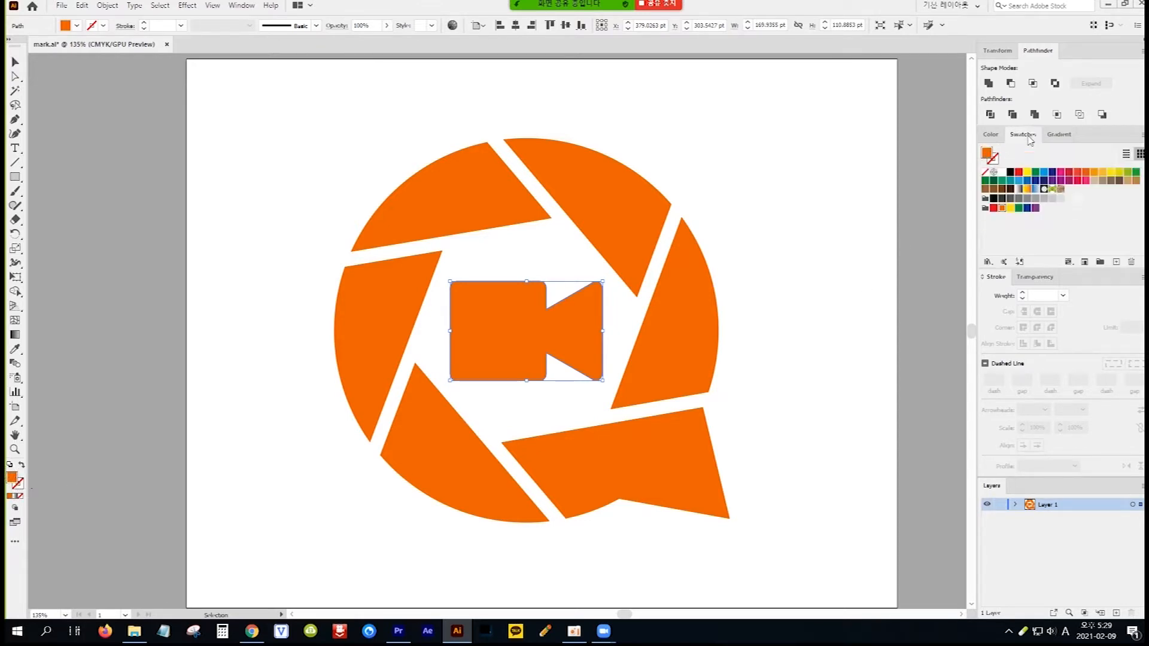
left_click(1003, 173)
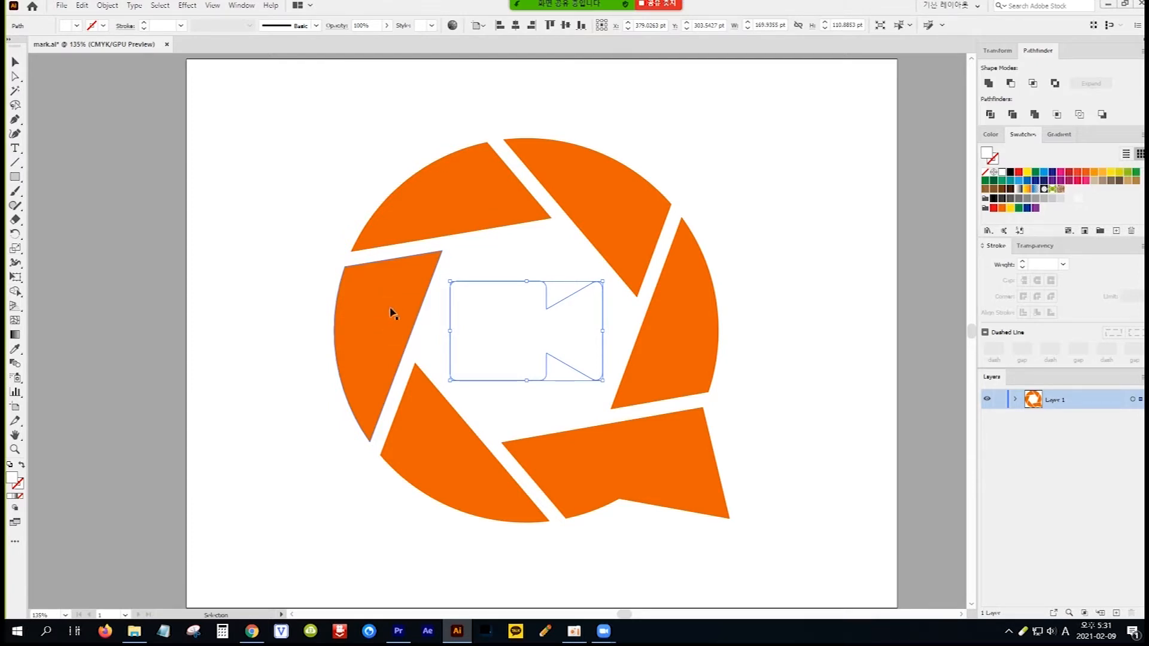
Cut the logo's speech-bubble tail piece and paste it in the same position on a new layer.
left_click(635, 463)
key("a")
key("Delete")
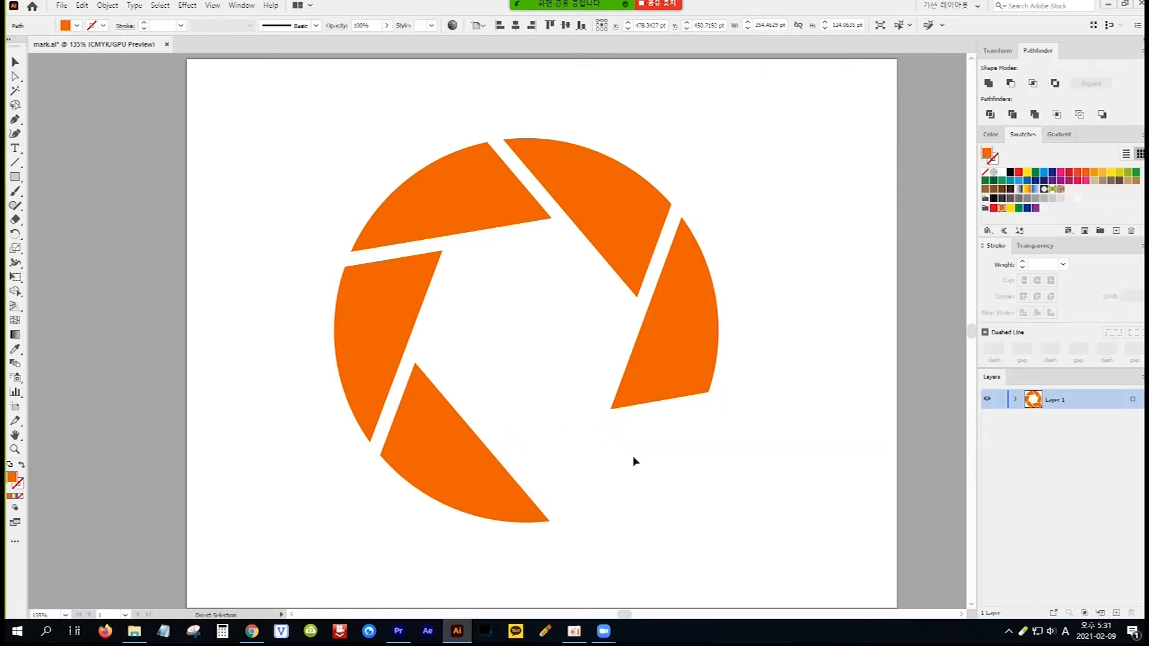
key("v")
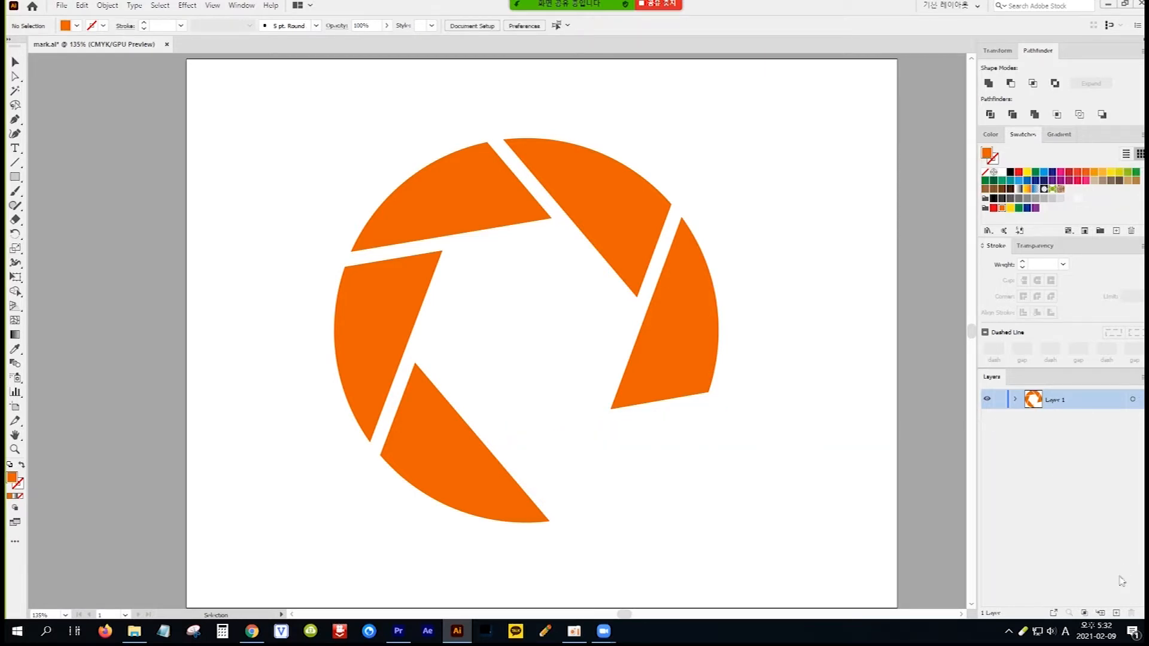
left_click(1116, 614)
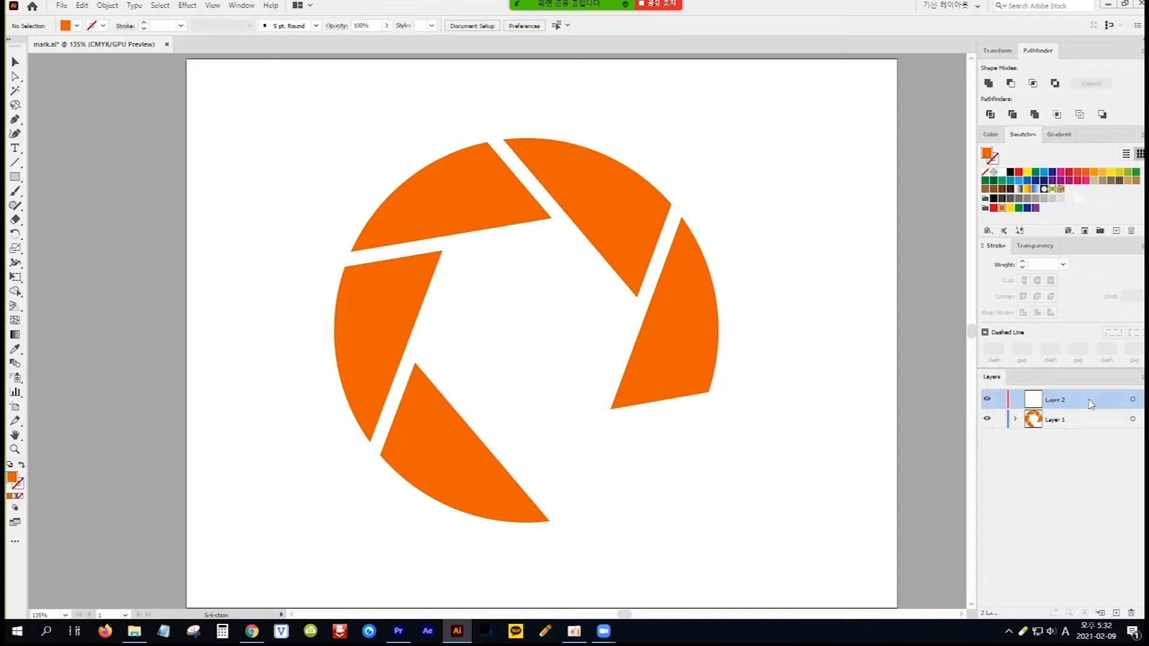
key("ctrl+f")
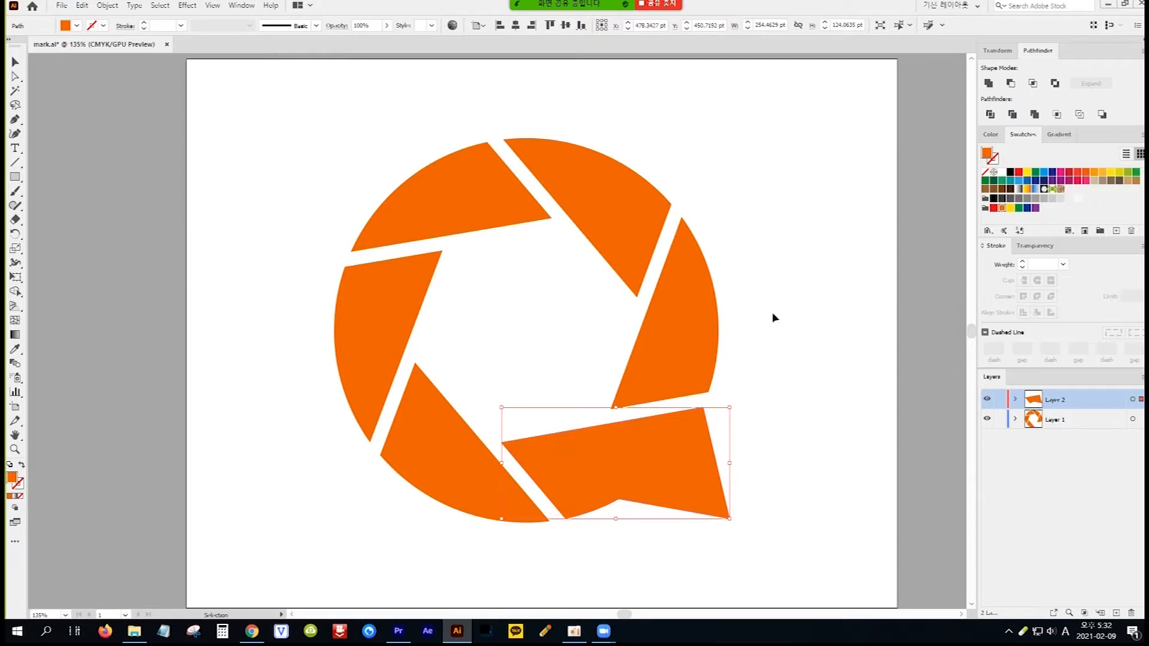
Cut the logo's right-hand aperture blade and paste it in place on its own new layer.
left_click(685, 354)
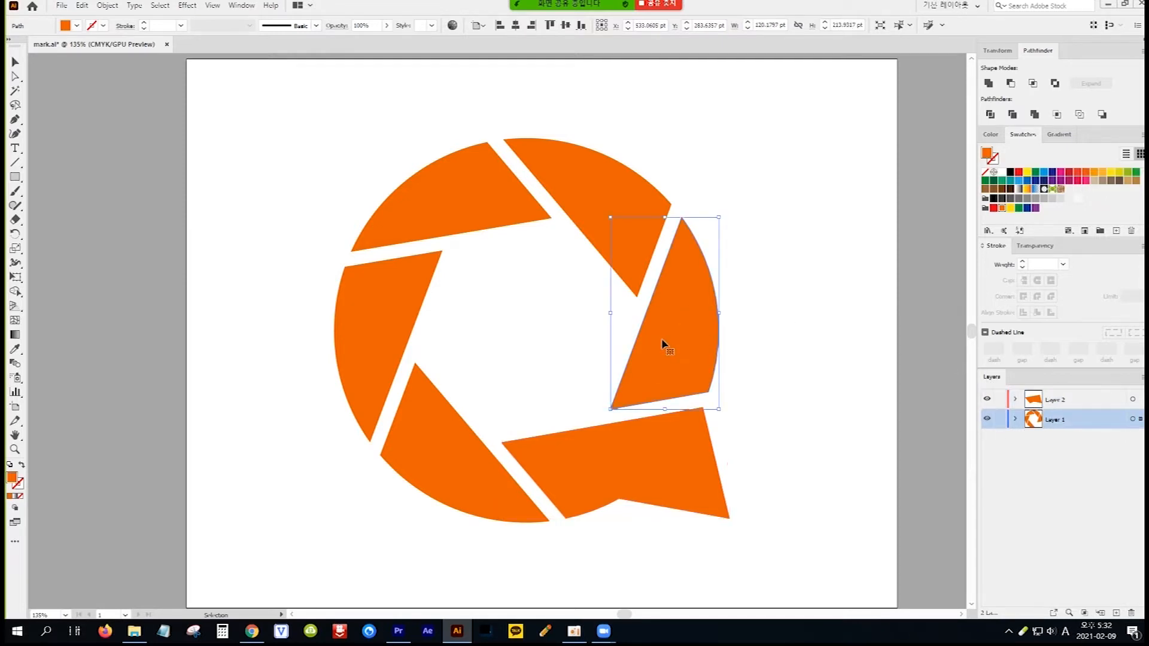
key("Delete")
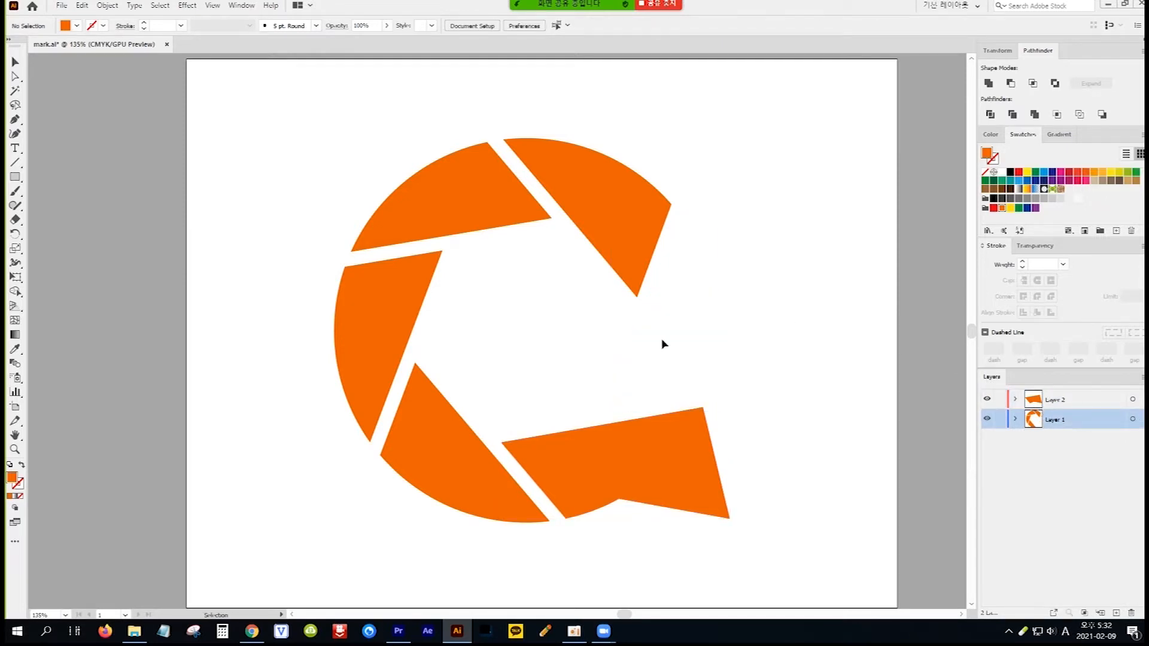
left_click(1116, 614)
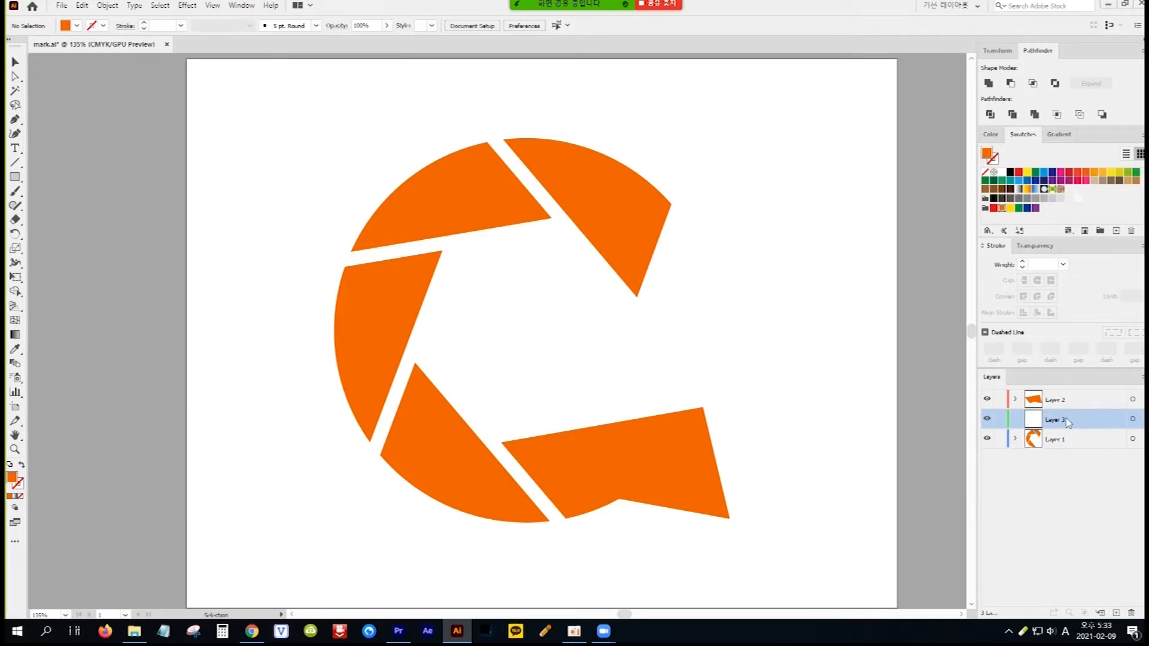
key("ctrl+f")
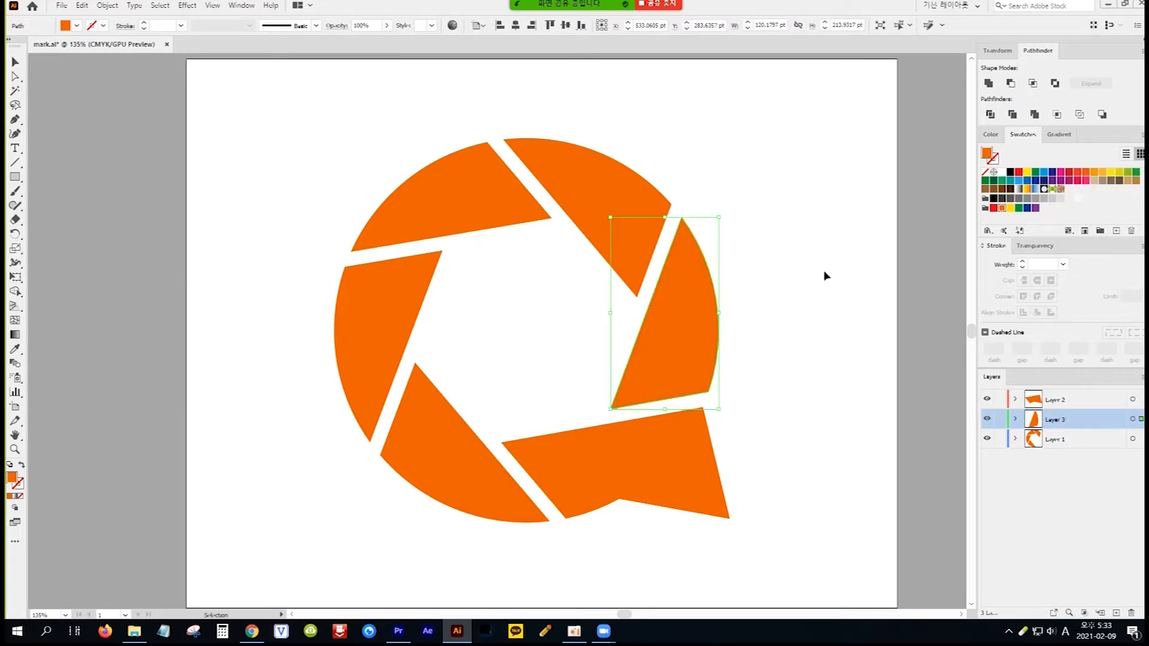
Move the upper-right aperture blade onto a separate new layer, keeping its exact position.
left_click(600, 200)
key("a")
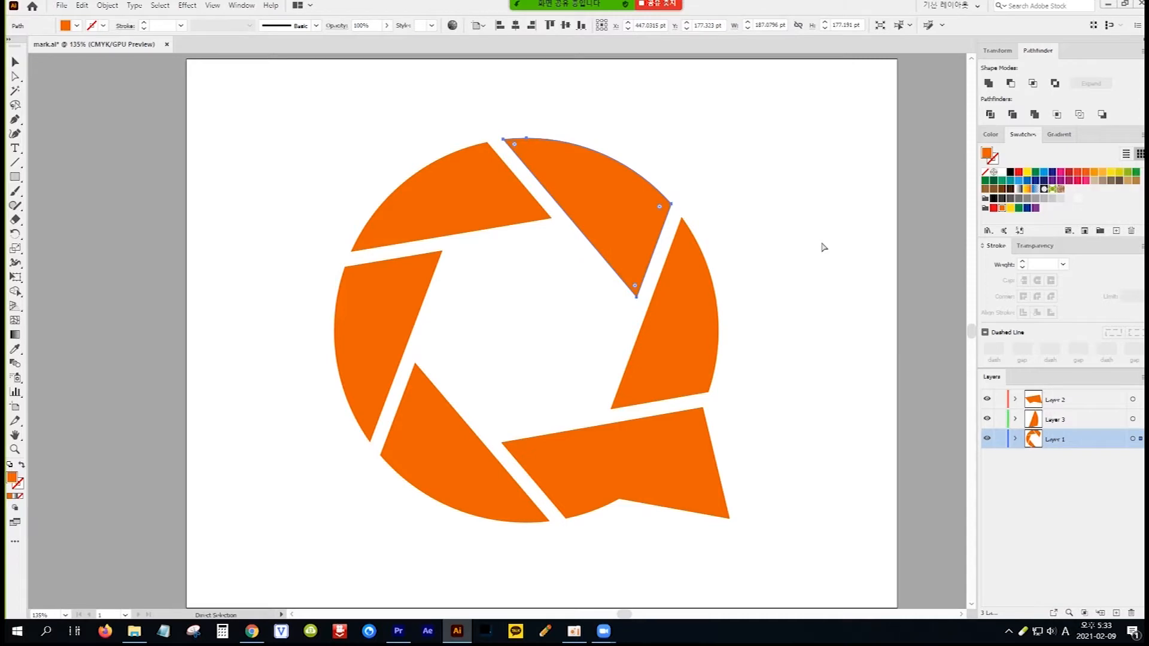
key("Delete")
key("v")
left_click(1116, 613)
key("ctrl+f")
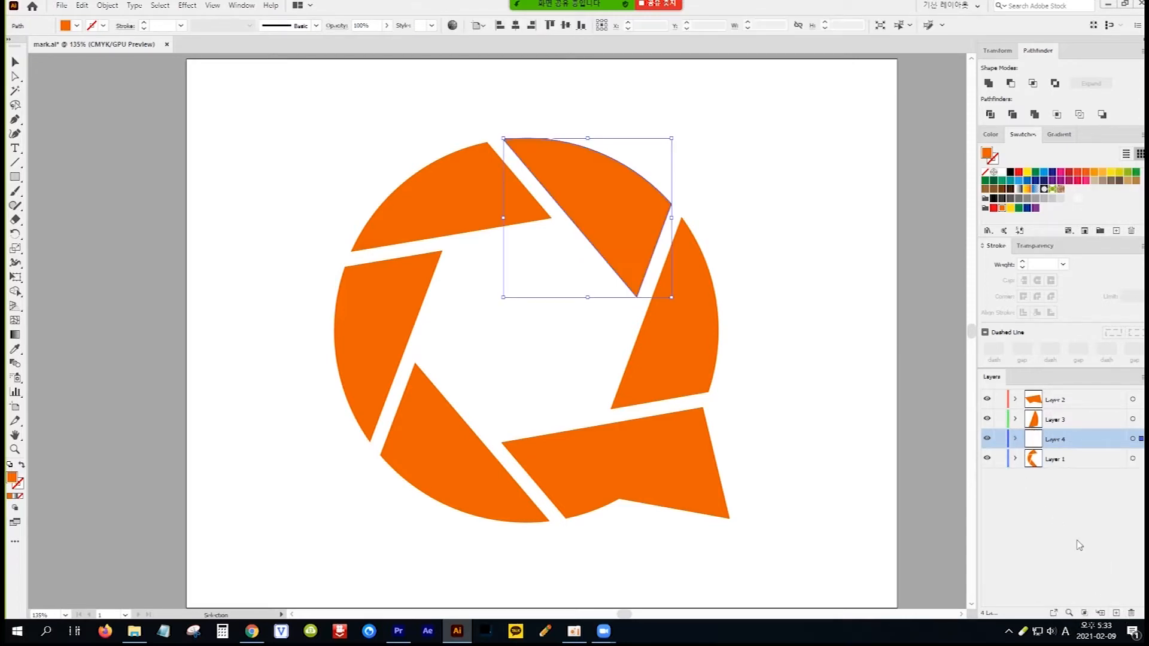
Cut the upper-left aperture blade and paste it in place on another new layer.
left_click(450, 208)
key("a")
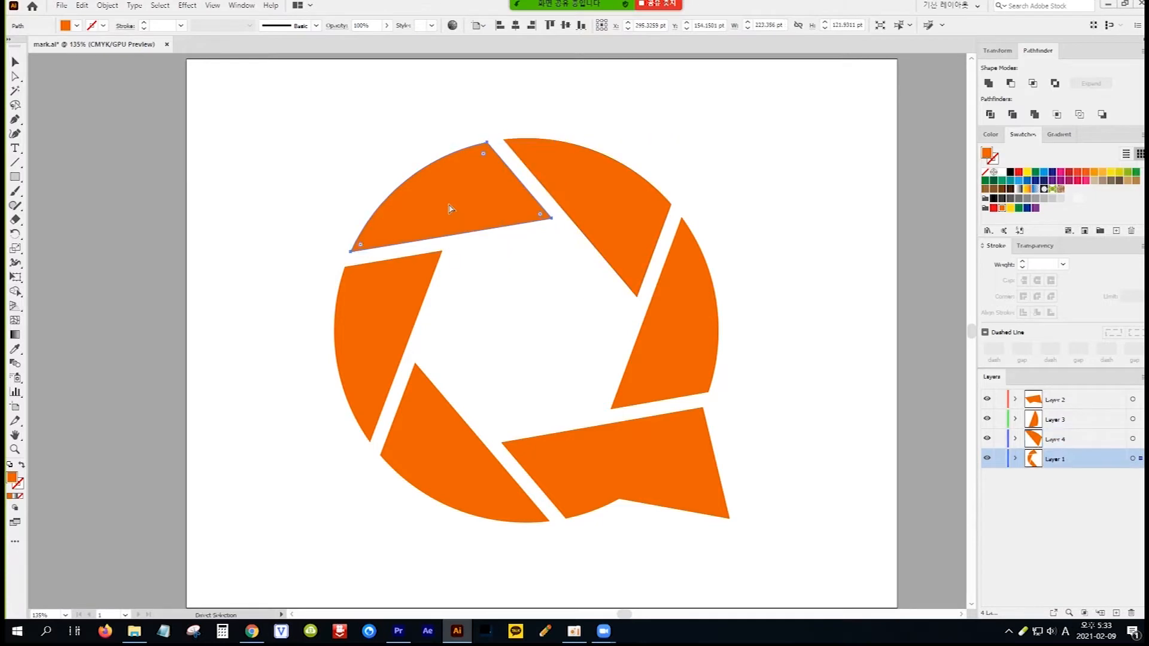
key("ctrl+x")
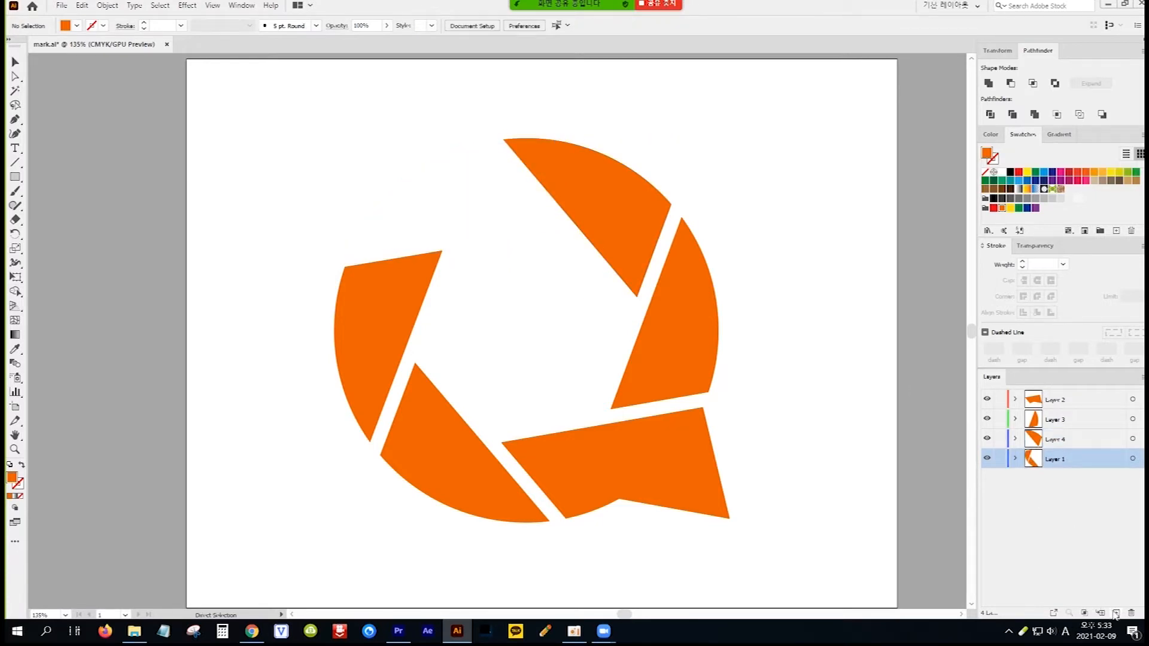
left_click(1116, 613)
key("ctrl+f")
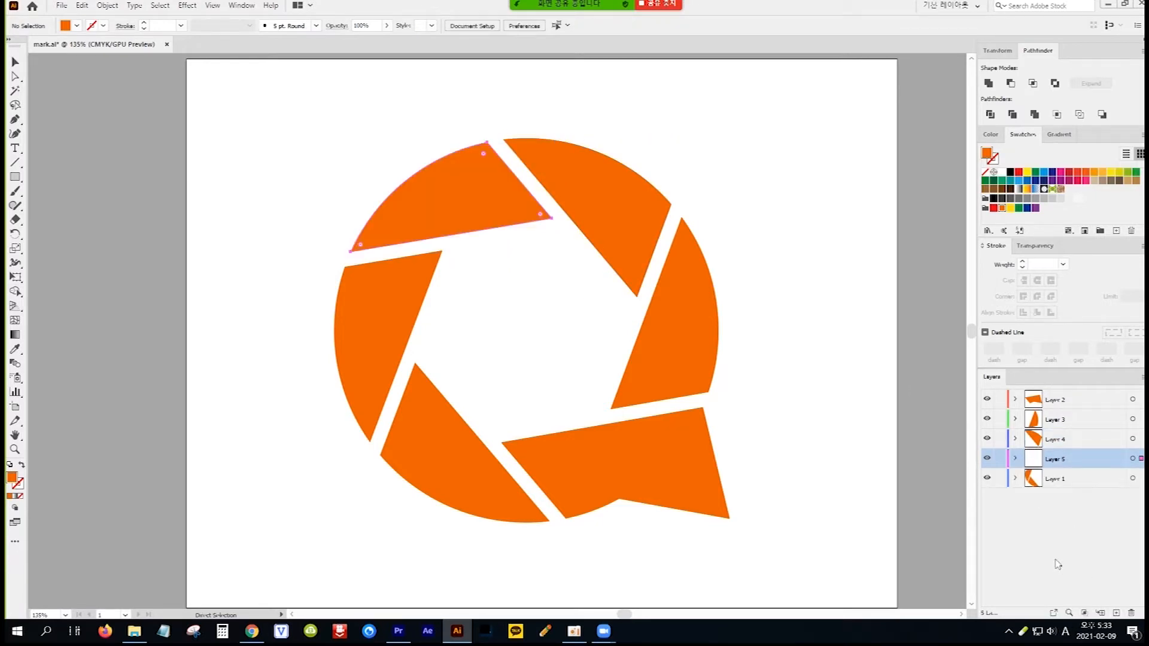
Cut the left-hand aperture blade and paste it in place on its own new layer.
key("v")
left_click(386, 354)
key("a")
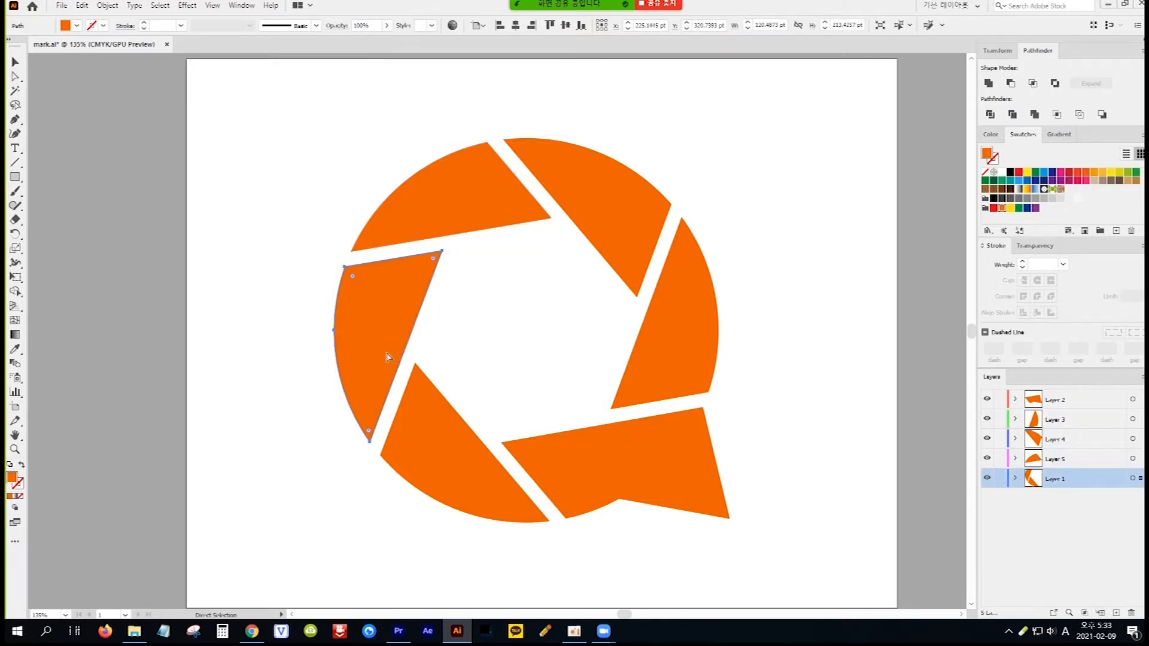
key("ctrl+x")
left_click(1116, 615)
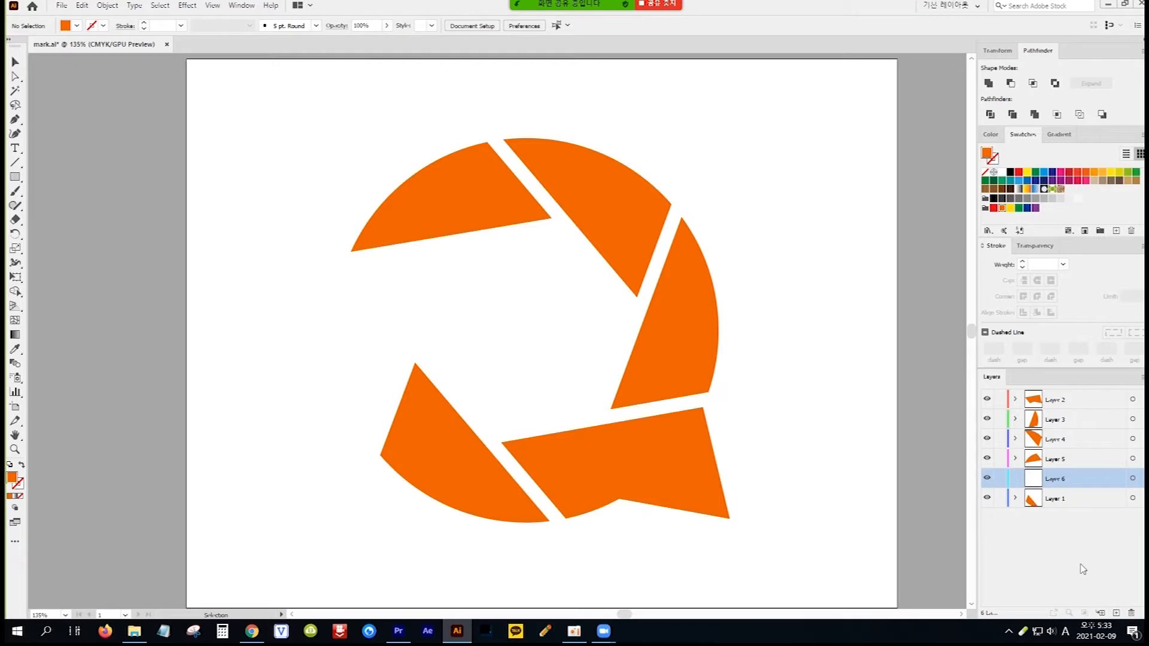
key("ctrl+f")
Move the lower-left aperture blade to a new layer of its own, keeping its exact position.
left_click(487, 482)
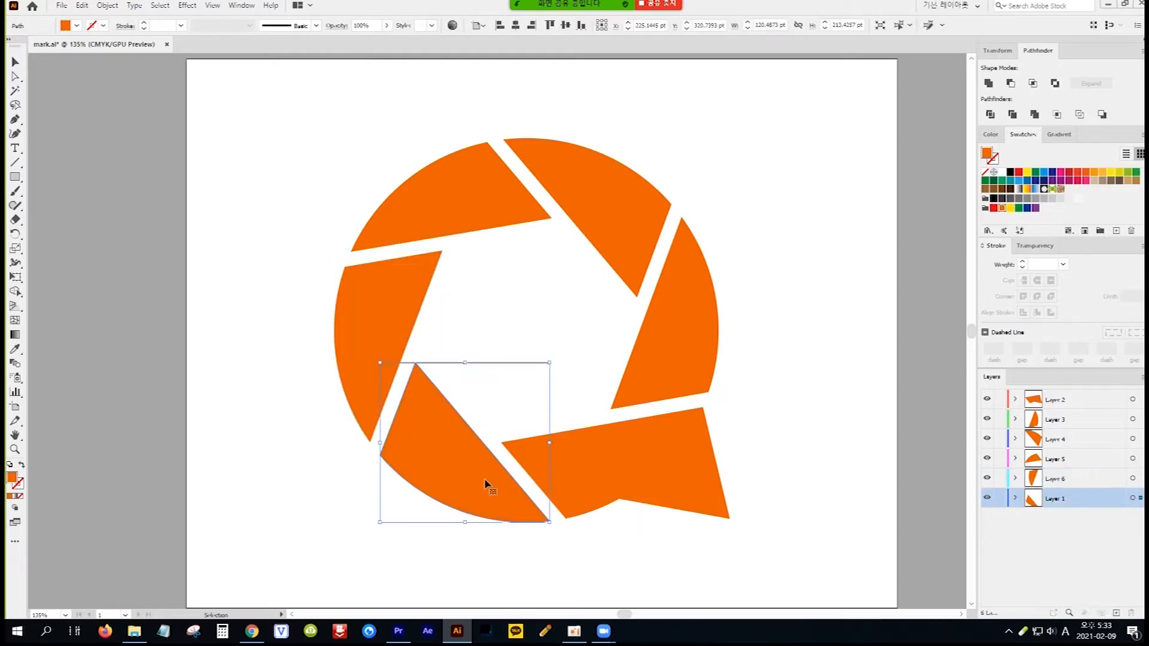
key("a")
key("ctrl+x")
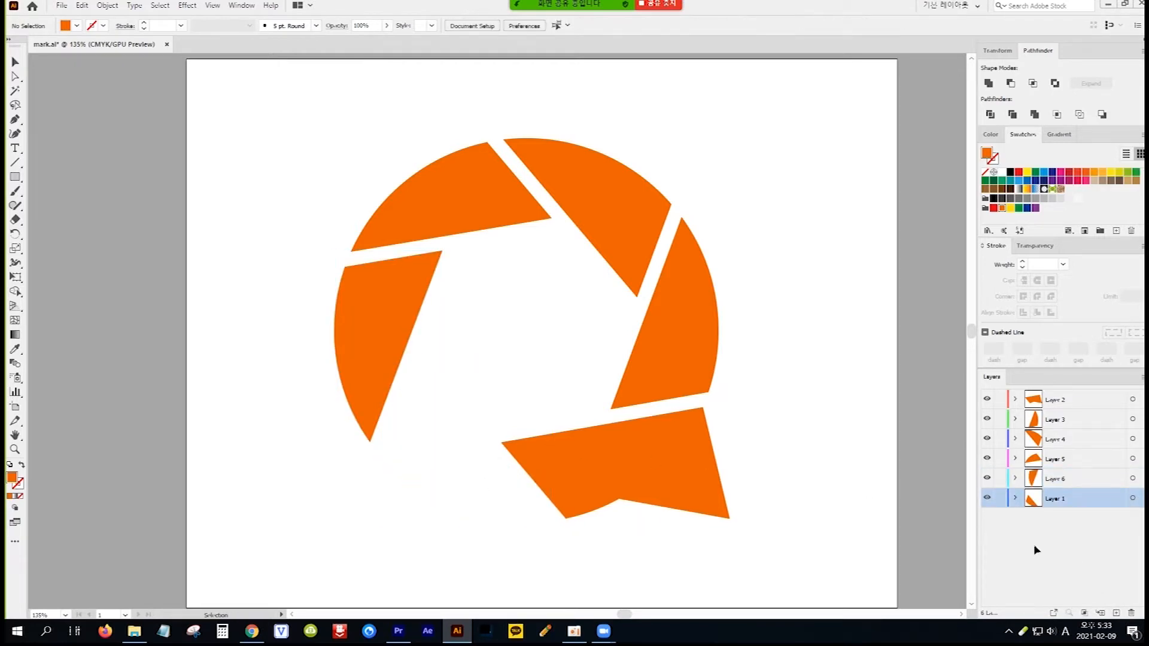
left_click(1116, 613)
key("ctrl+f")
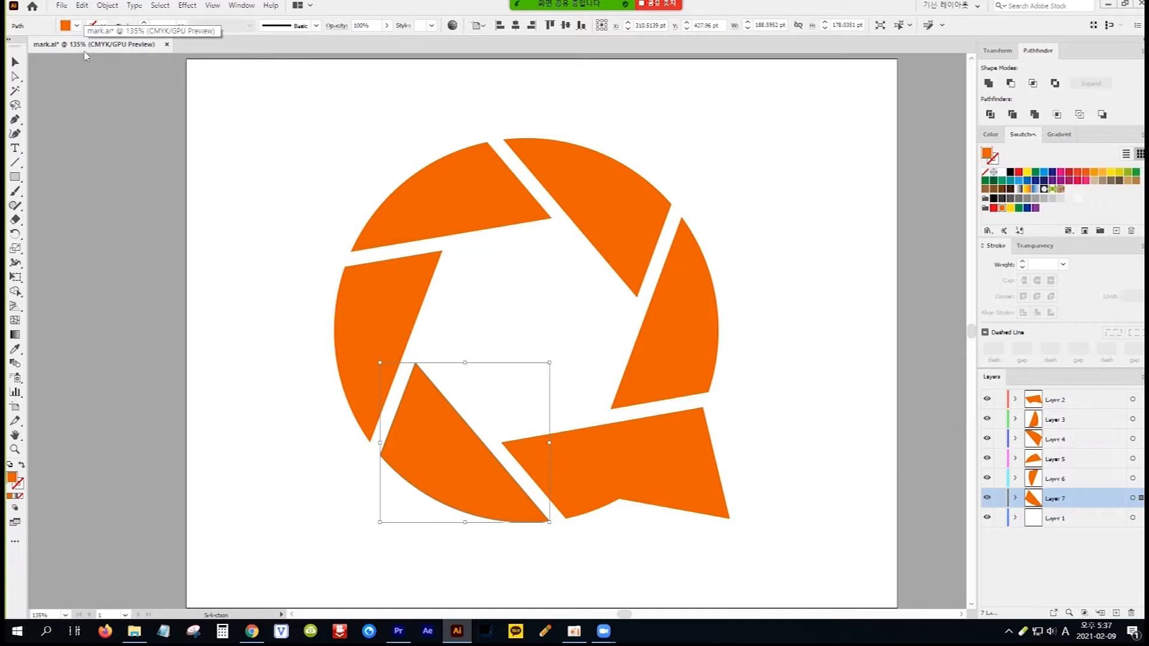
Change the document color mode to RGB Color.
left_click(65, 7)
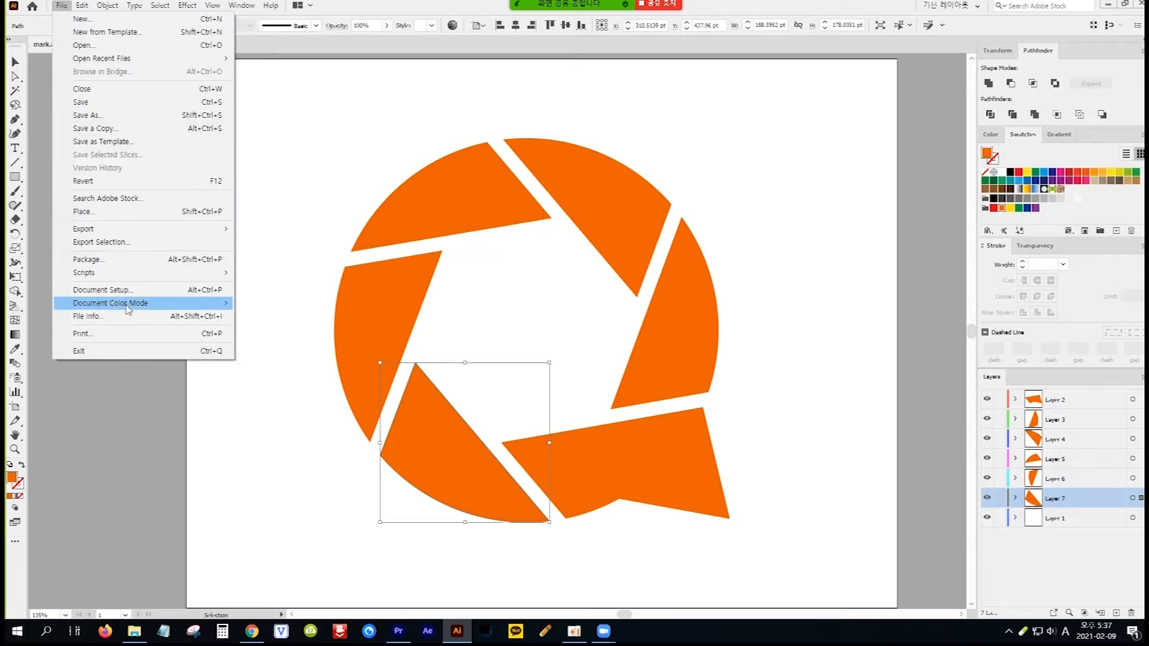
mouse_move(131, 309)
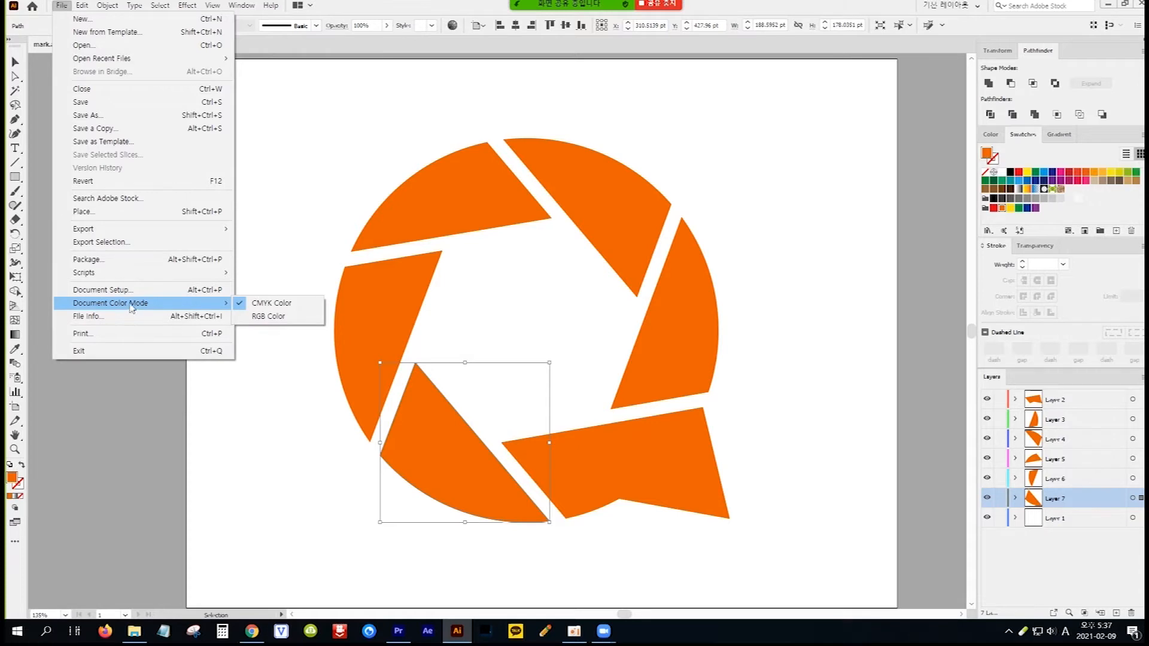
left_click(284, 317)
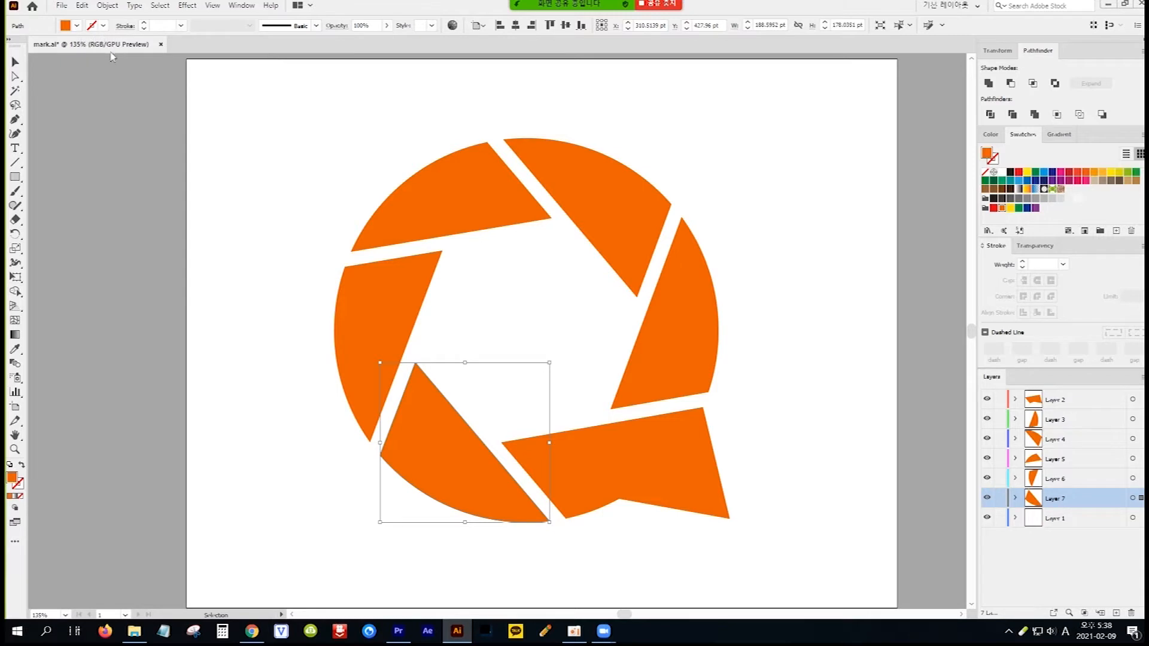
Export the artwork as mark.psd in Photoshop format with layers written, RGB color model and Screen (72 ppi) resolution.
left_click(62, 6)
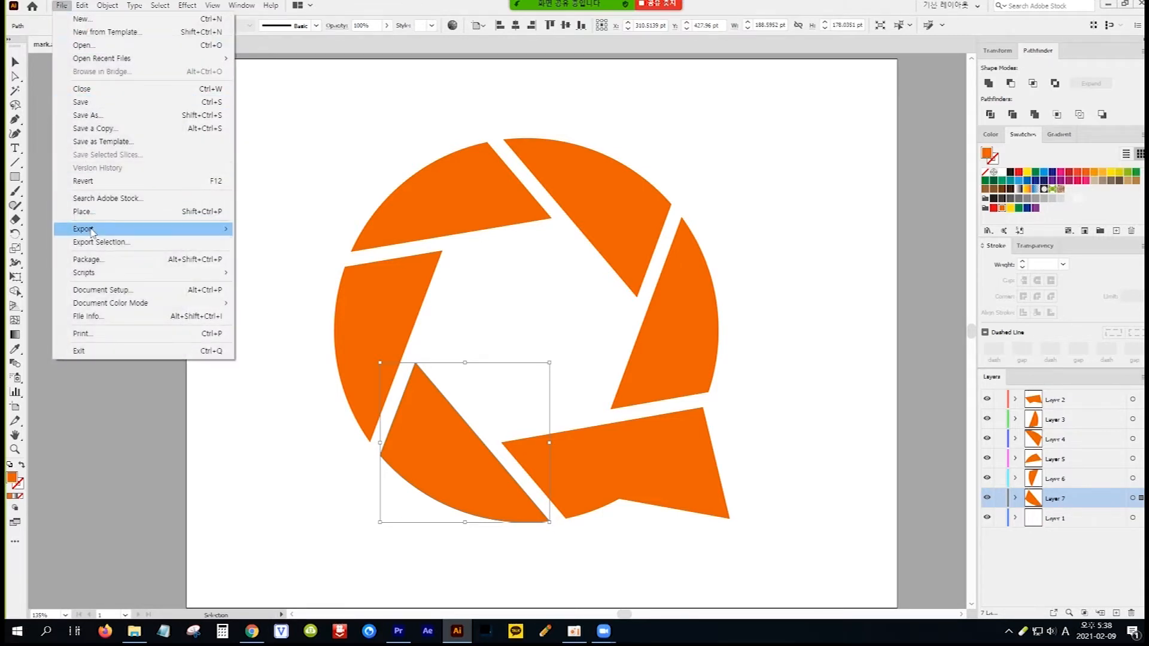
mouse_move(96, 230)
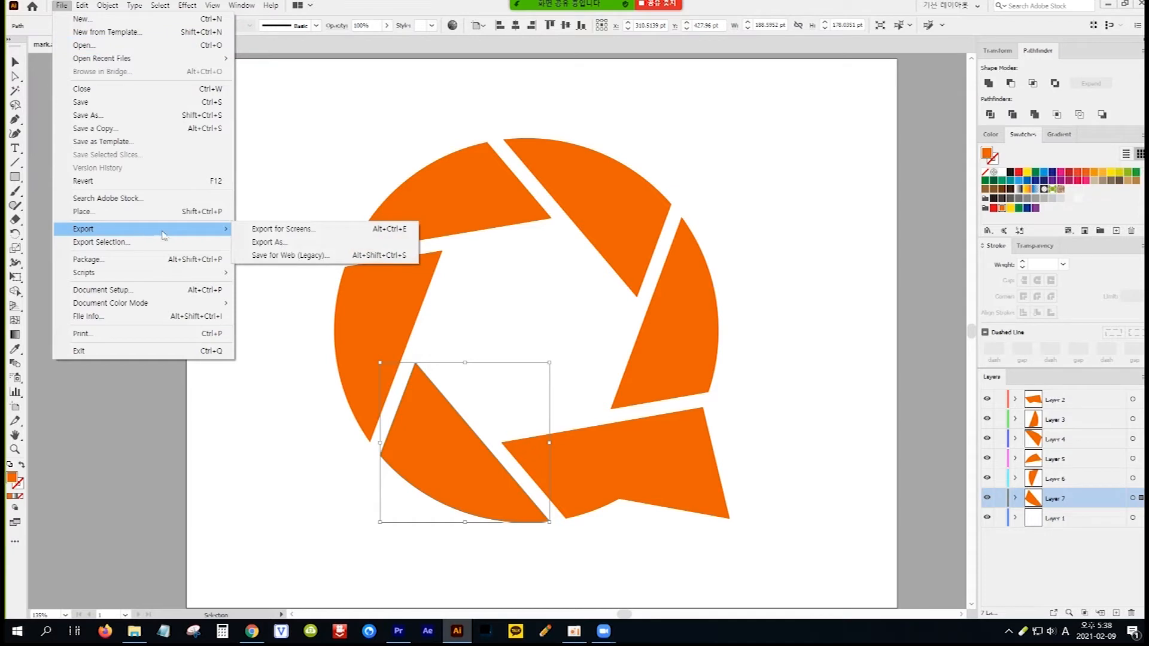
left_click(299, 247)
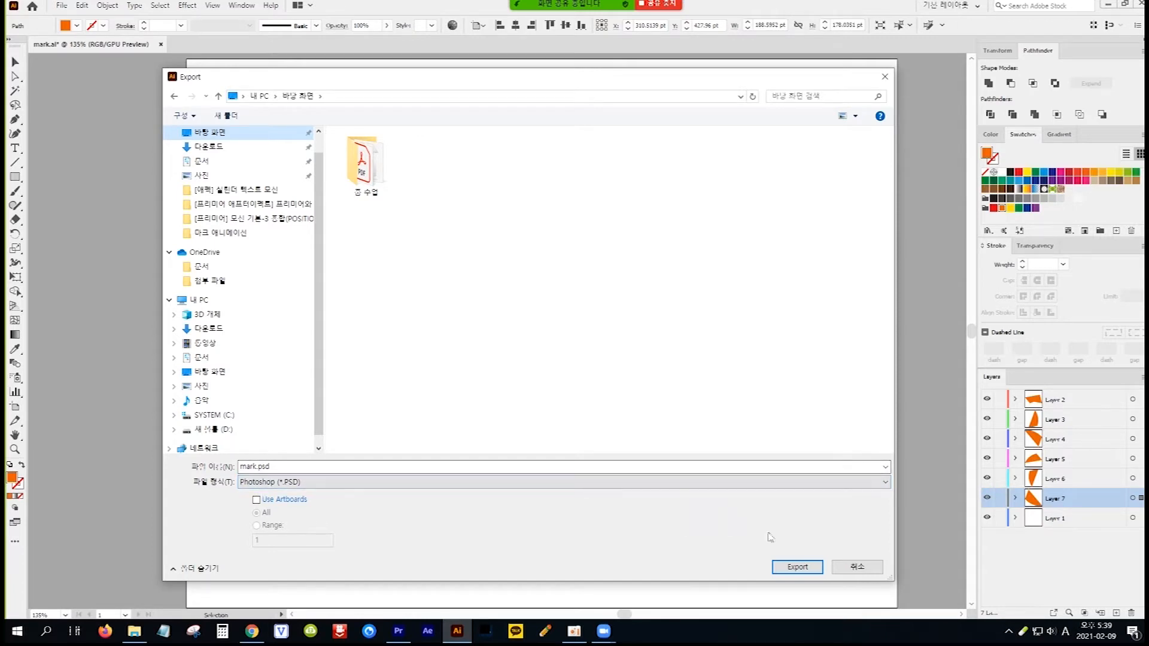
left_click(802, 569)
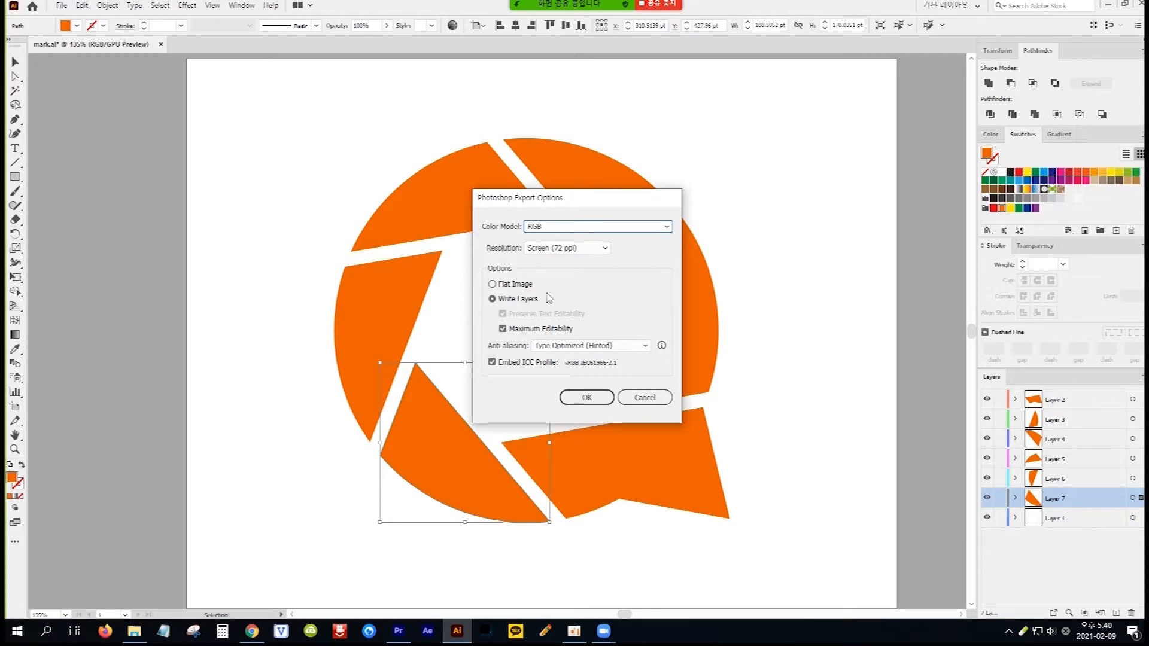
left_click(586, 397)
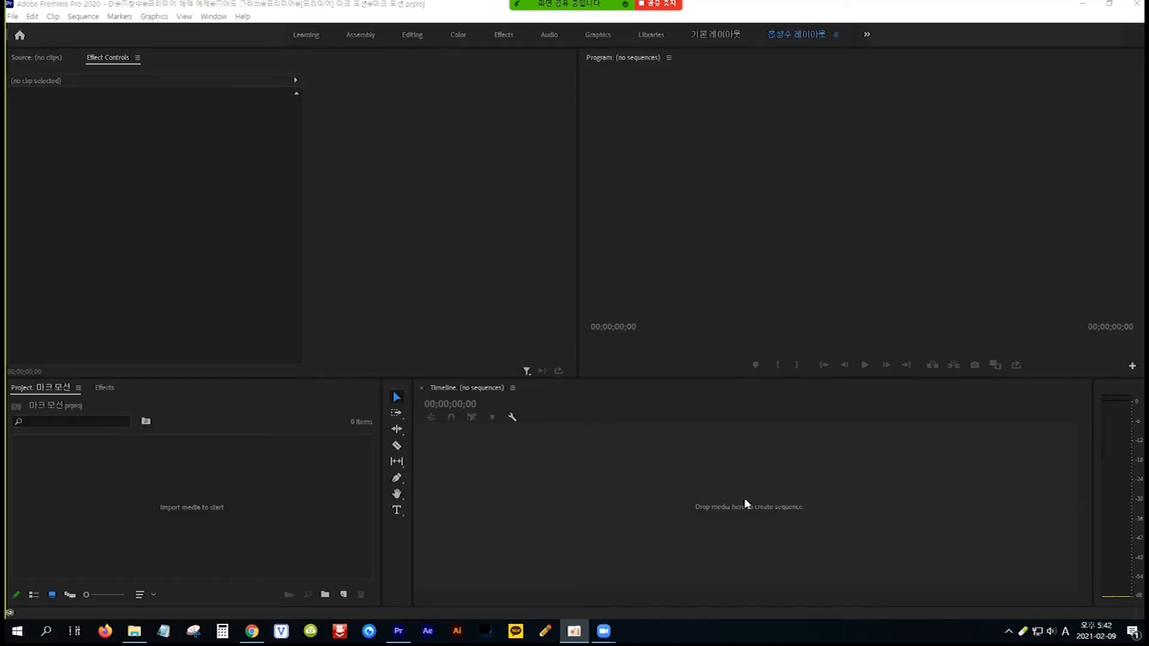
Switch to Premiere Pro and create a sequence named 마크 모션 with the DVCPROHD 1080i60 preset.
left_click(327, 477)
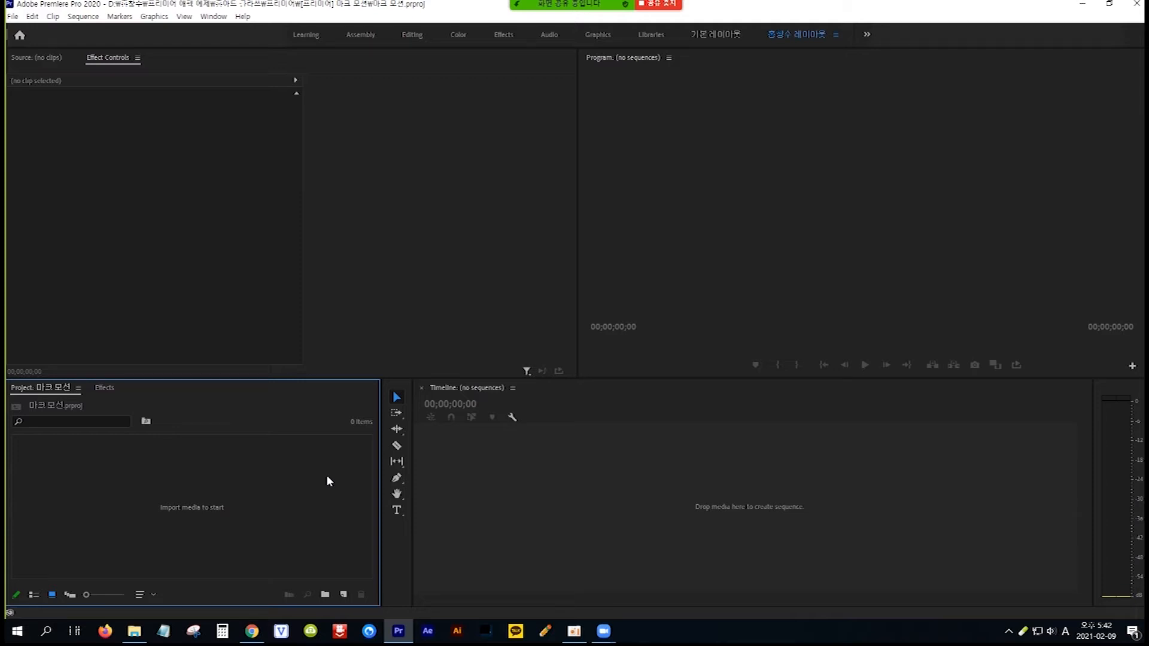
left_click(344, 594)
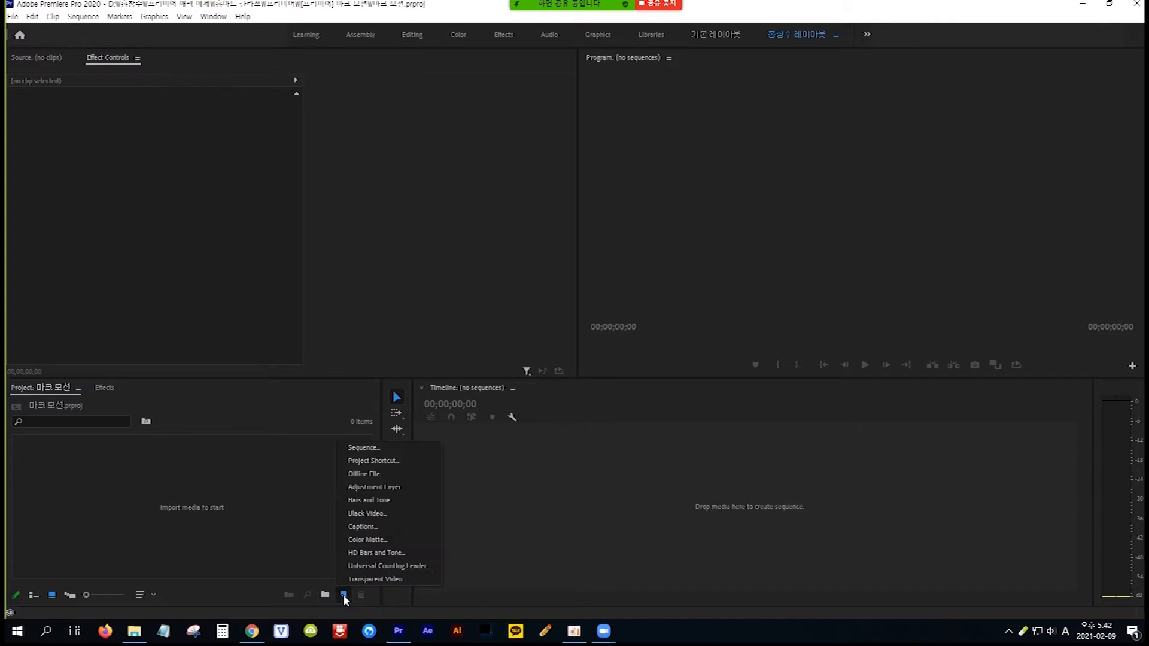
left_click(380, 449)
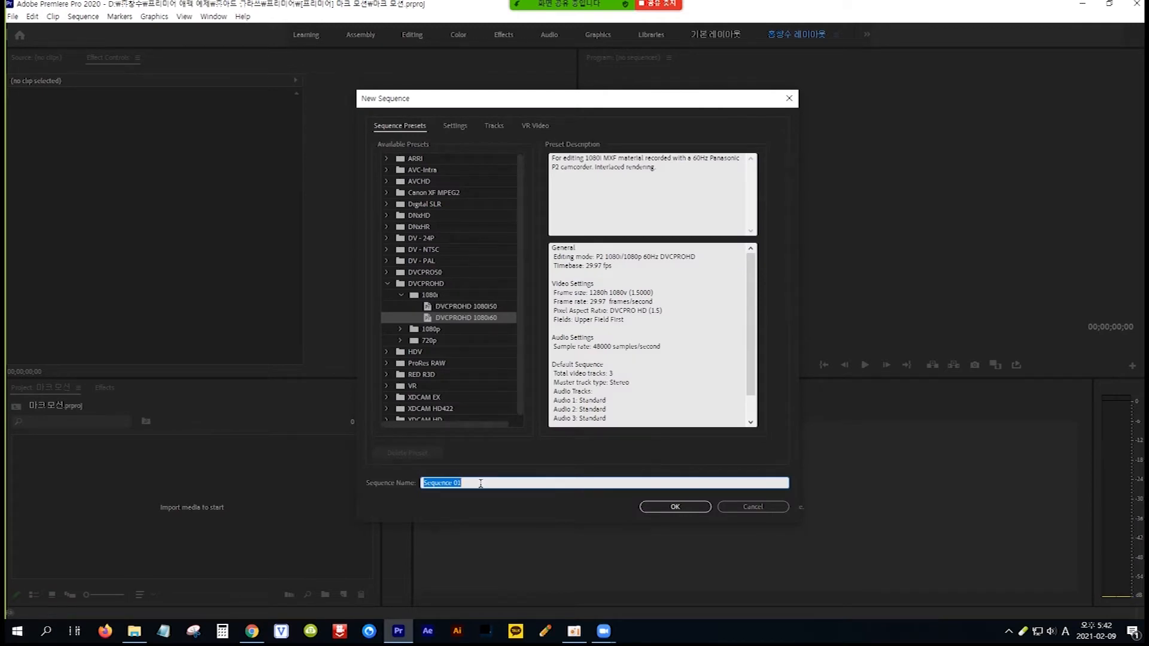
key("Hangul")
type("마크모션")
left_click(439, 483)
left_click(677, 507)
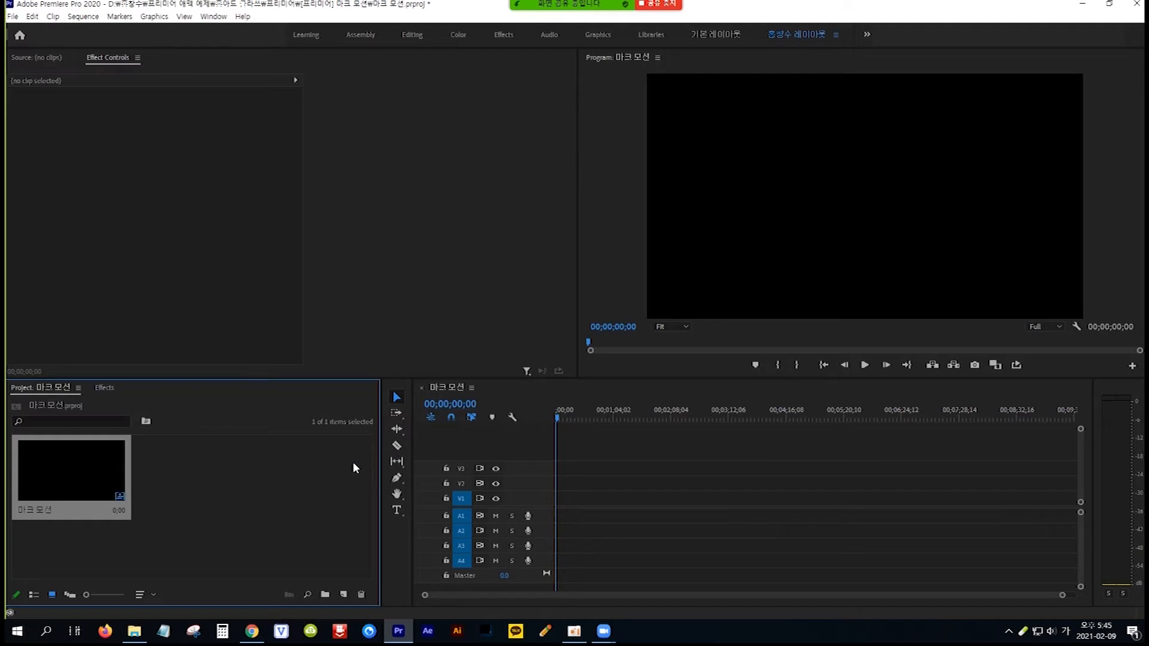
Import mark.psd from the desktop as a layered file, using the Individual Layers option.
double_click(353, 464)
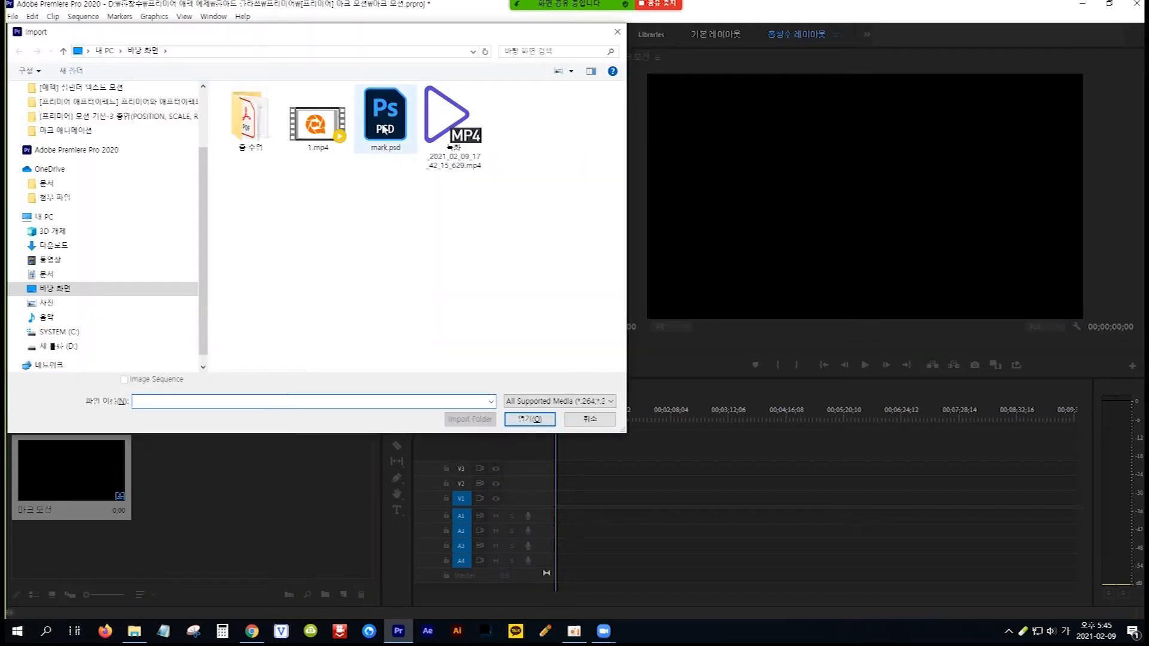
left_click(392, 141)
left_click(530, 419)
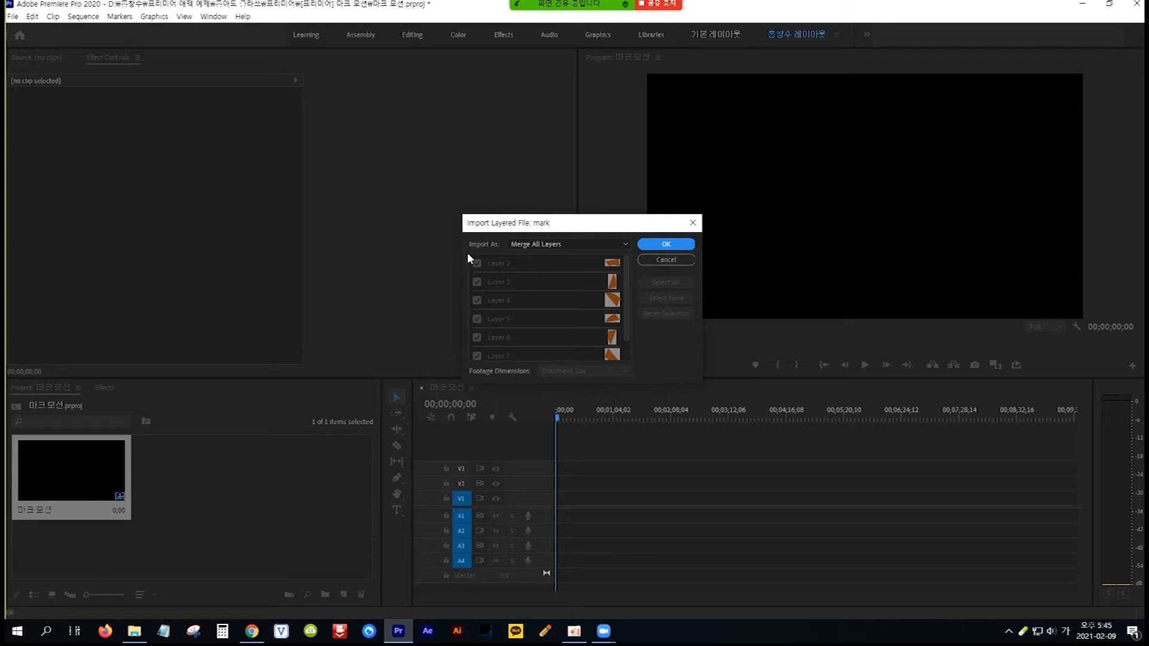
left_click(623, 243)
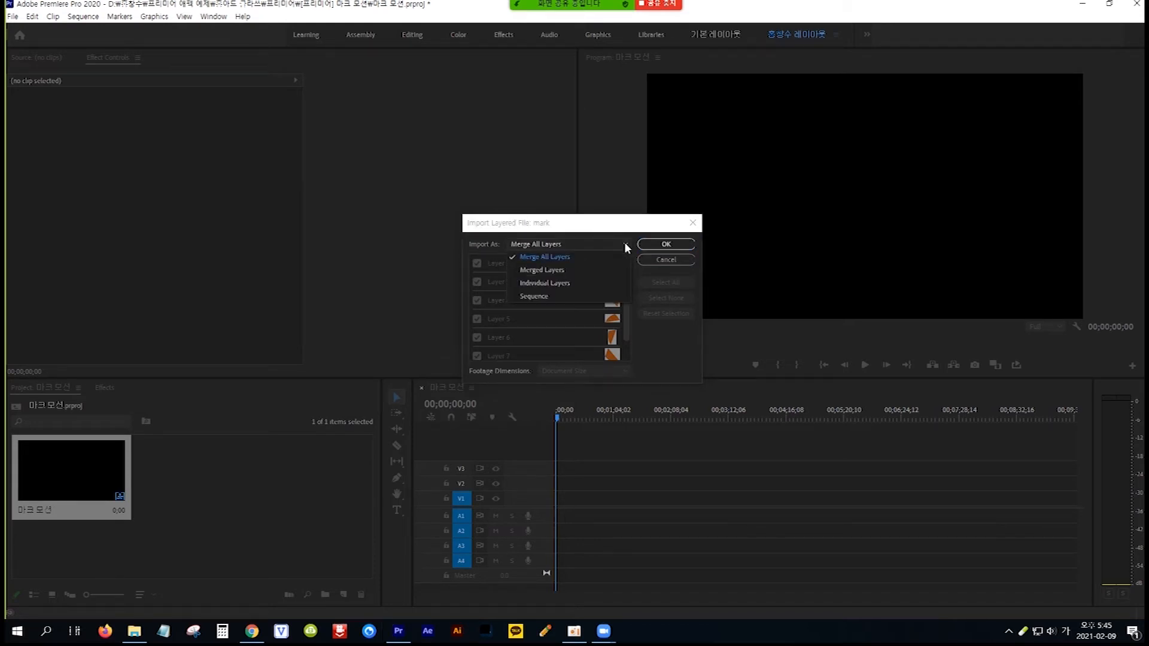
left_click(579, 283)
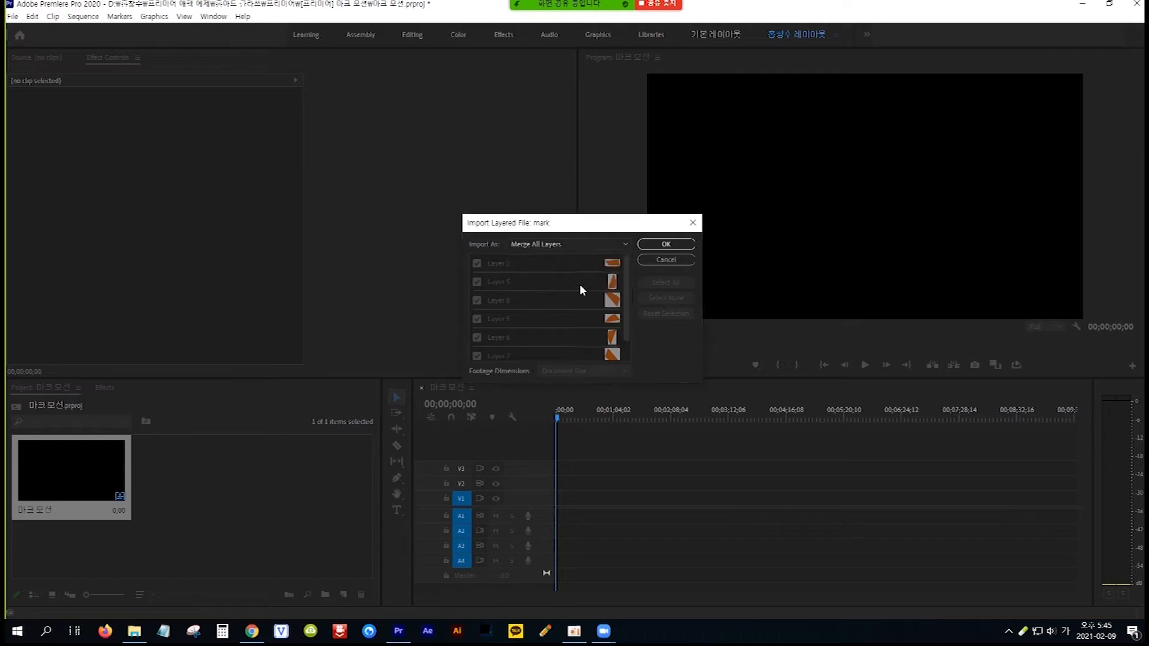
left_click(665, 246)
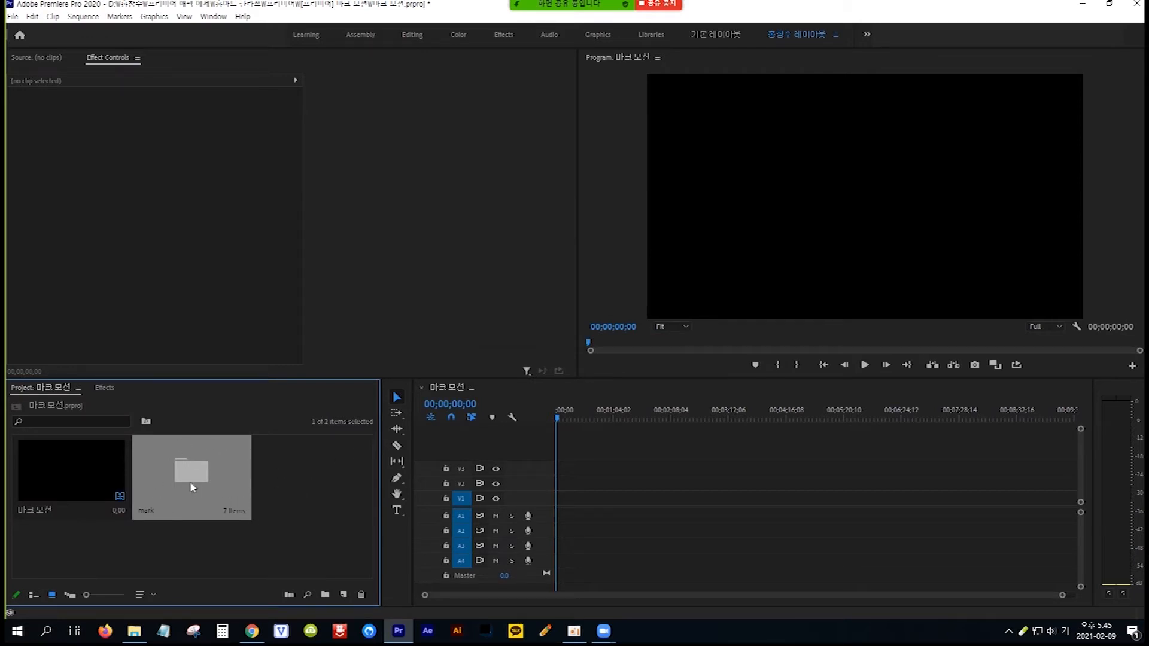
Add the mark folder's layers to the sequence and stack the clips on tracks V1 to V7, all starting at 00;00;00;00.
left_click_drag(201, 477, 542, 508)
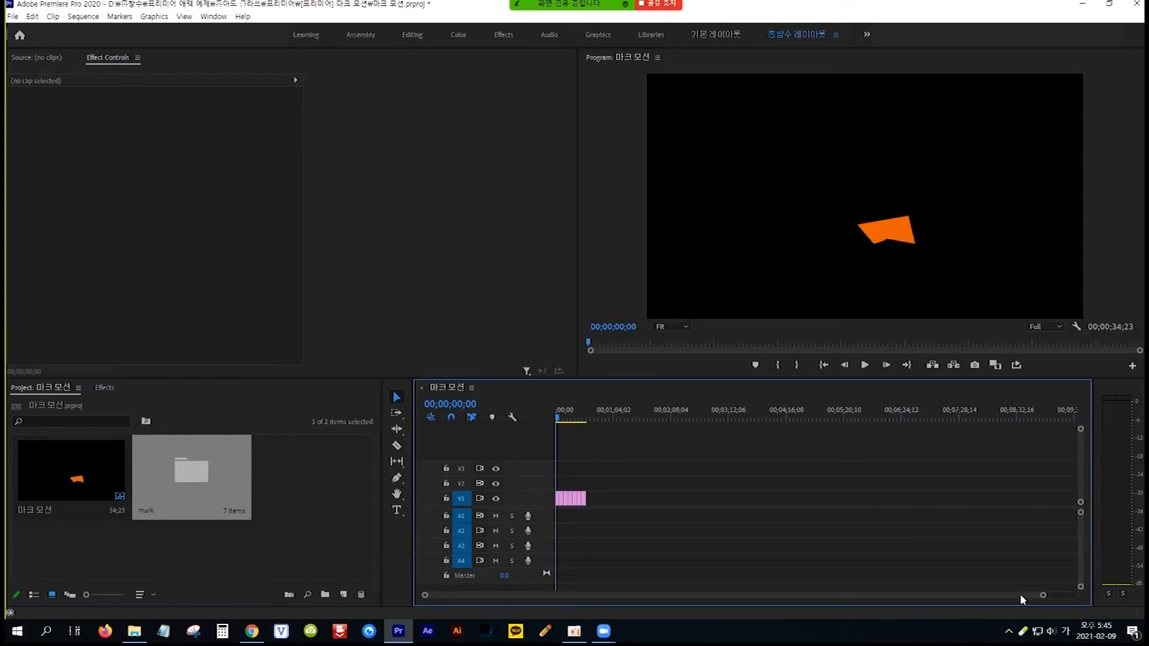
left_click_drag(1042, 598, 839, 594)
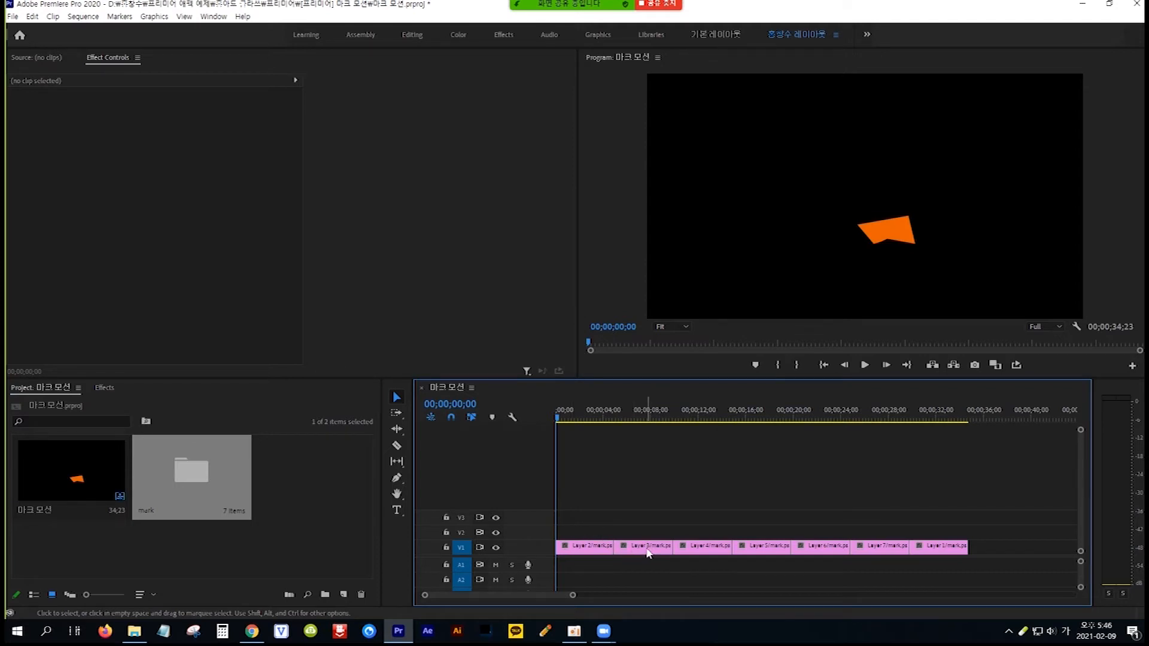
left_click_drag(649, 551, 583, 536)
left_click_drag(707, 551, 584, 518)
left_click_drag(760, 546, 584, 502)
left_click_drag(820, 549, 586, 468)
left_click_drag(873, 546, 587, 461)
left_click_drag(932, 546, 578, 435)
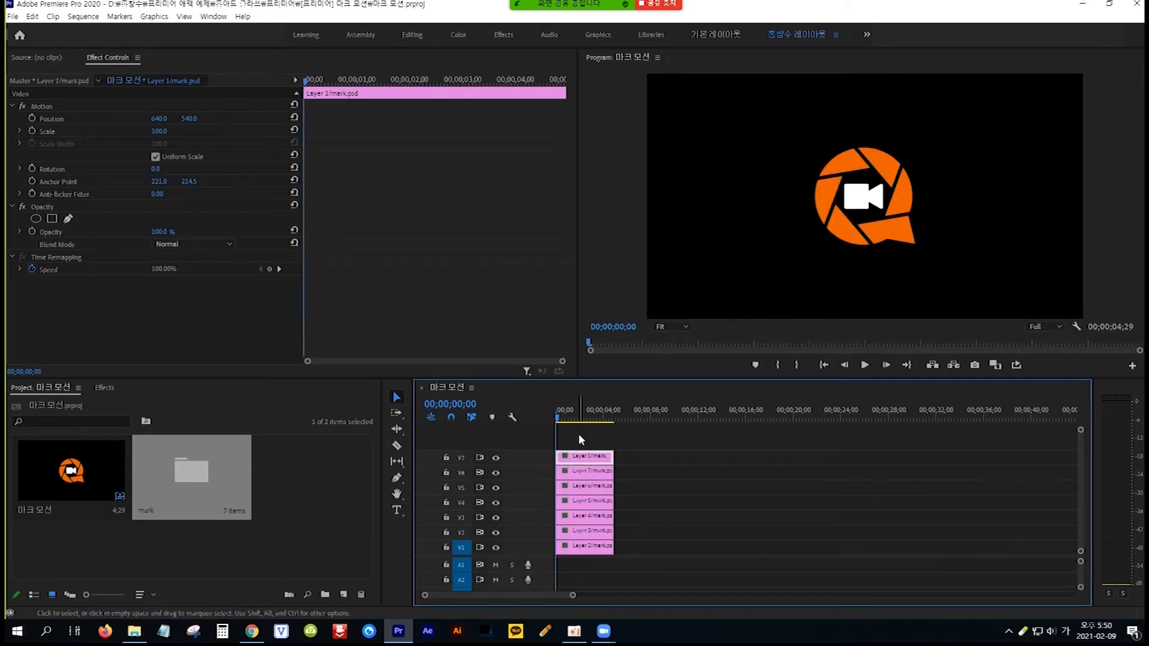
Hide tracks V7 down to V1 and show them again one by one to check which logo part each holds.
left_click(496, 457)
left_click(495, 472)
left_click(495, 487)
left_click(496, 502)
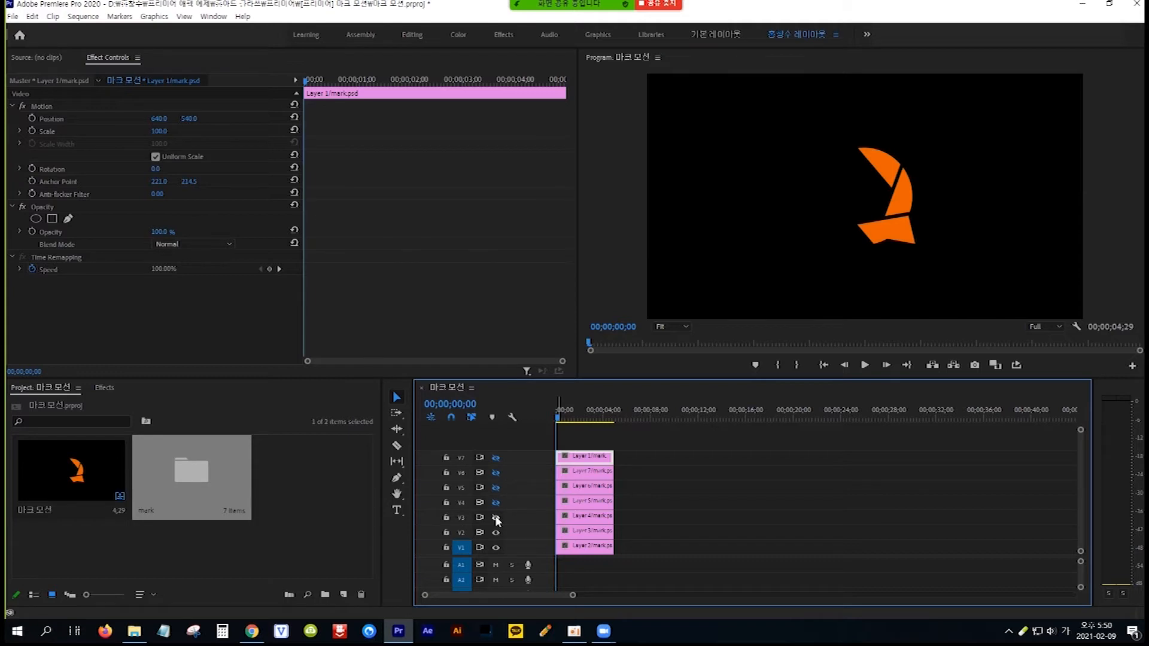
left_click(495, 517)
left_click(495, 532)
left_click(496, 547)
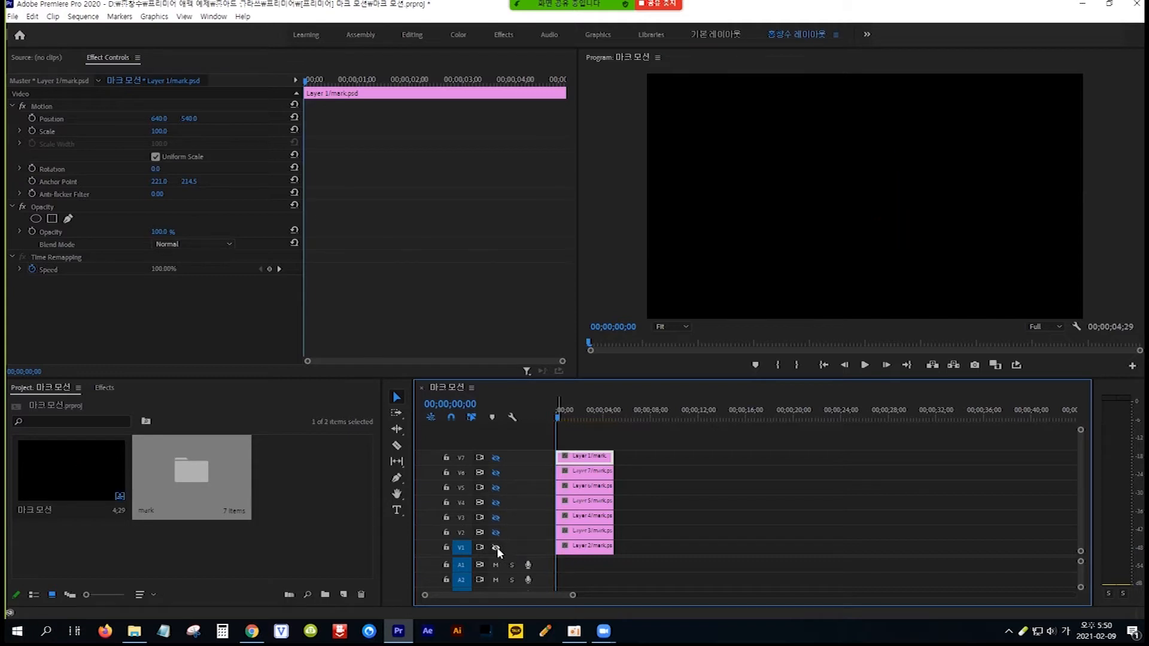
left_click(495, 546)
left_click(496, 532)
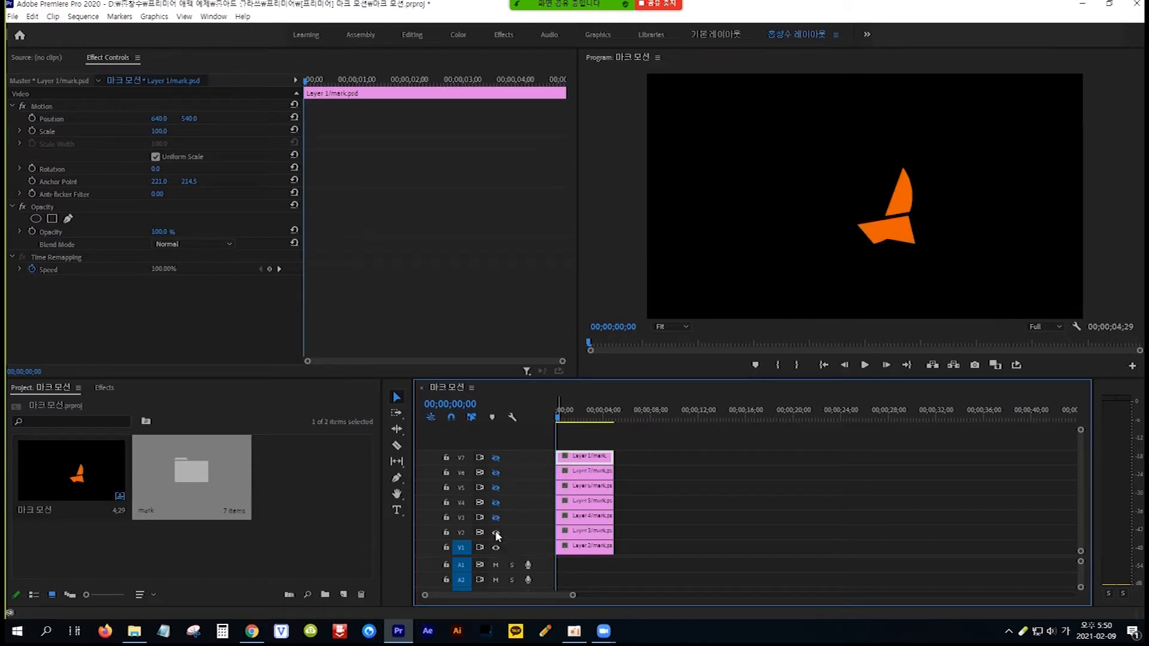
left_click(495, 517)
left_click(496, 502)
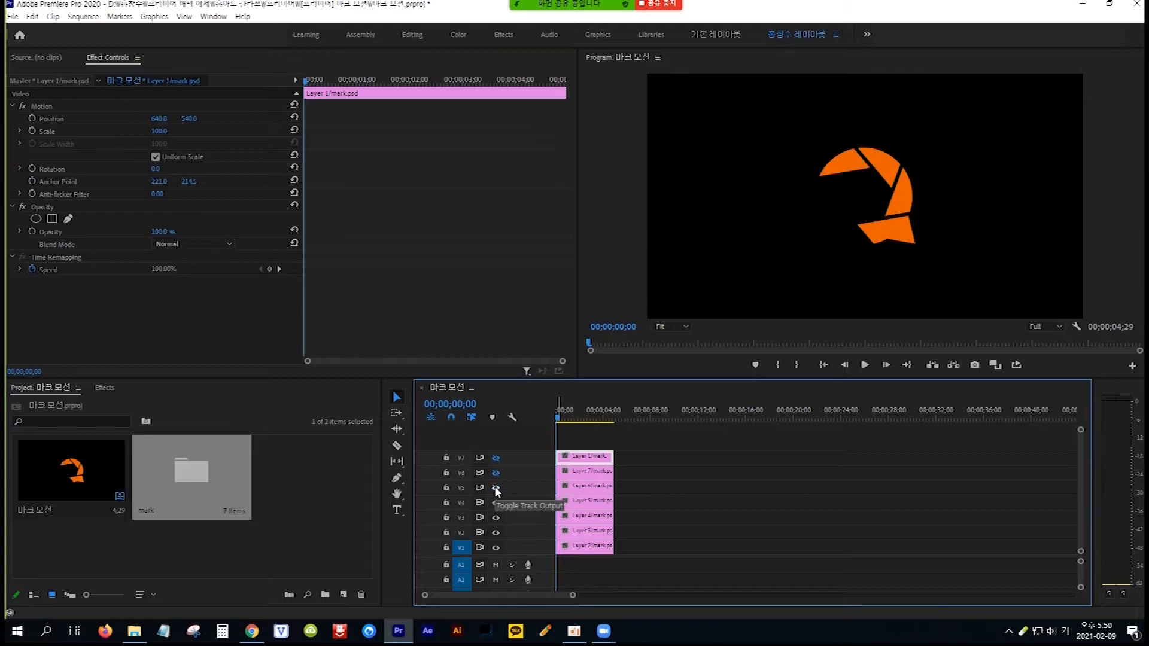
left_click(495, 487)
left_click(494, 473)
left_click(496, 458)
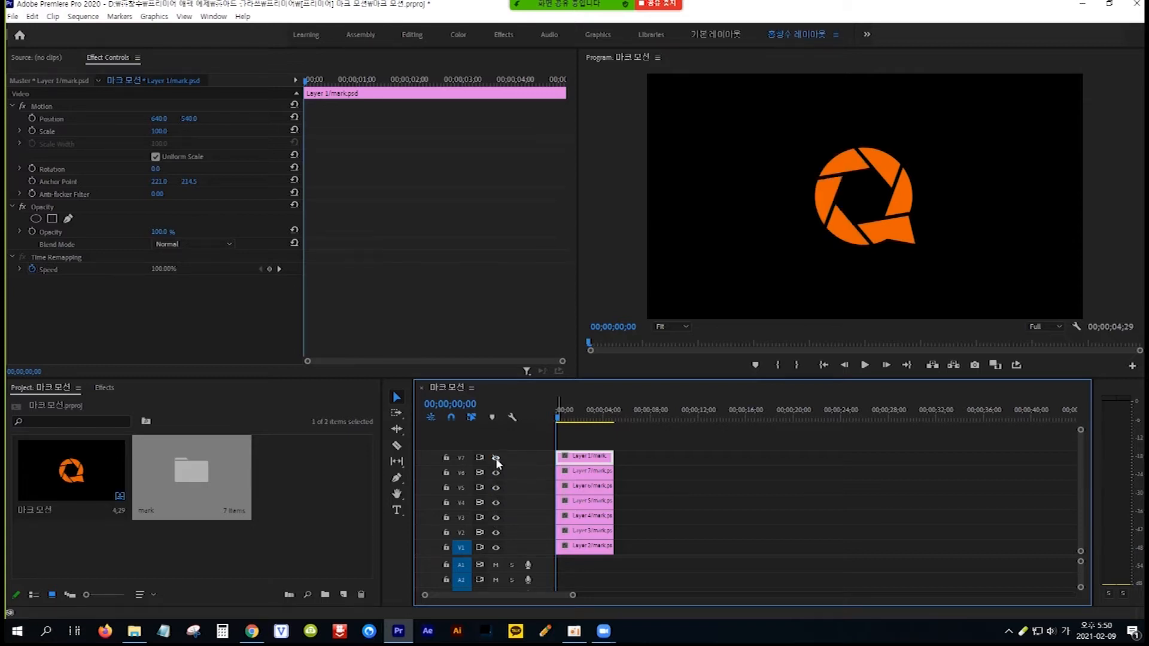
left_click(495, 458)
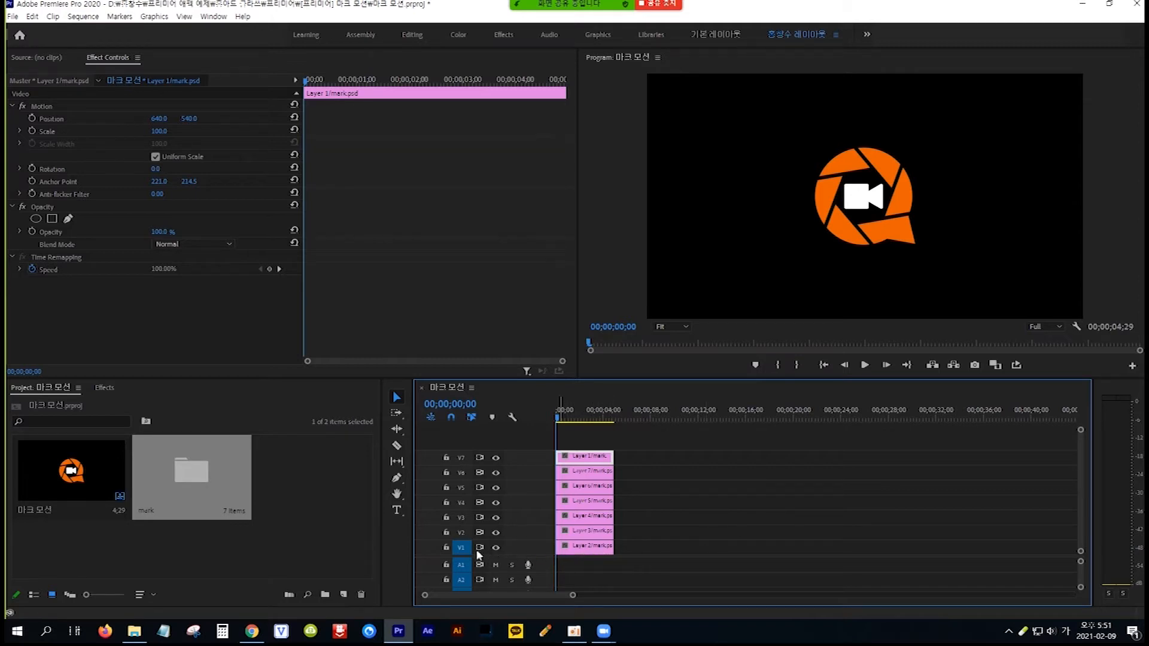
Keyframe the Scale of the Layer 2 clip on V1 at the sequence start with a value of 0.
left_click(564, 548)
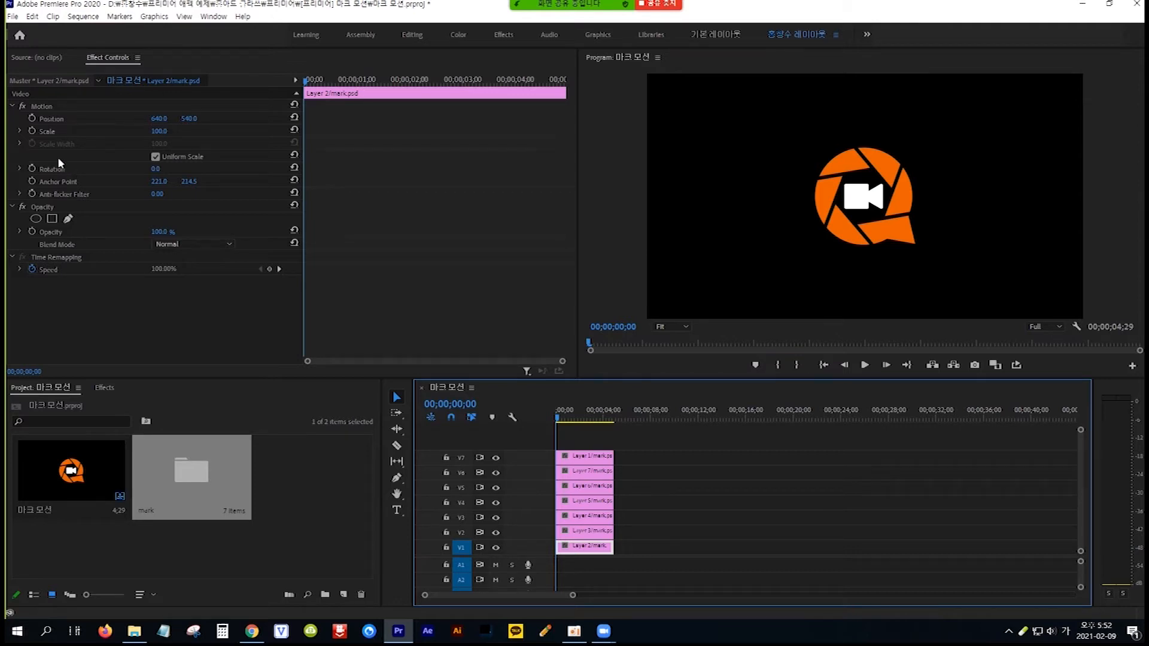
left_click(30, 130)
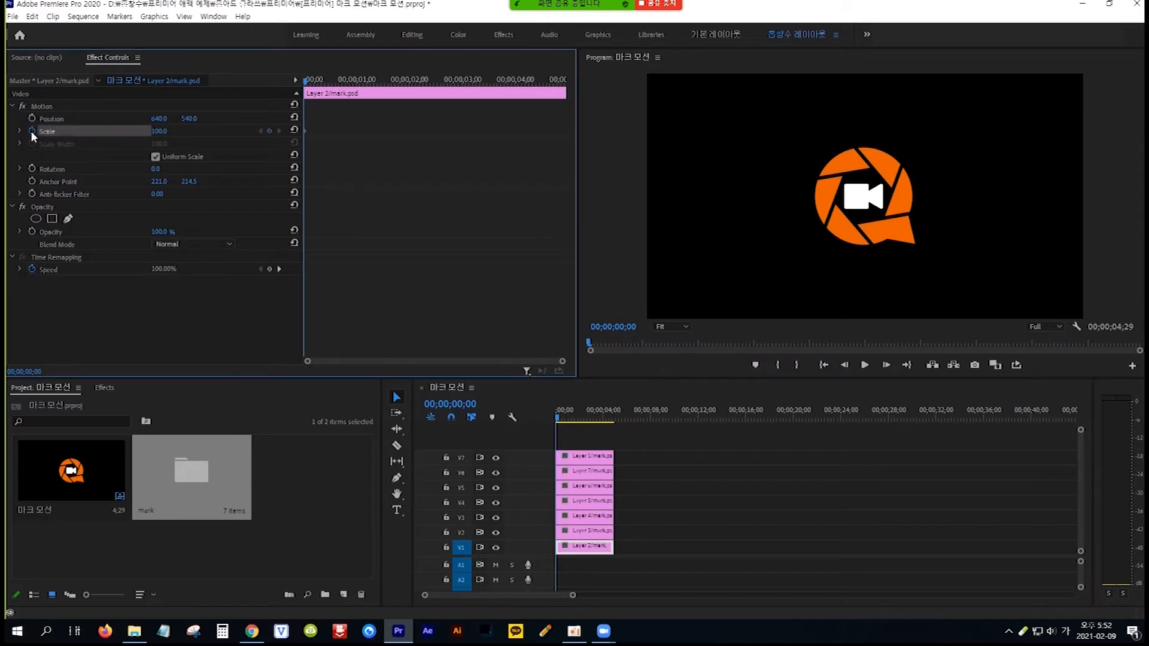
left_click(168, 128)
type("0")
key("Return")
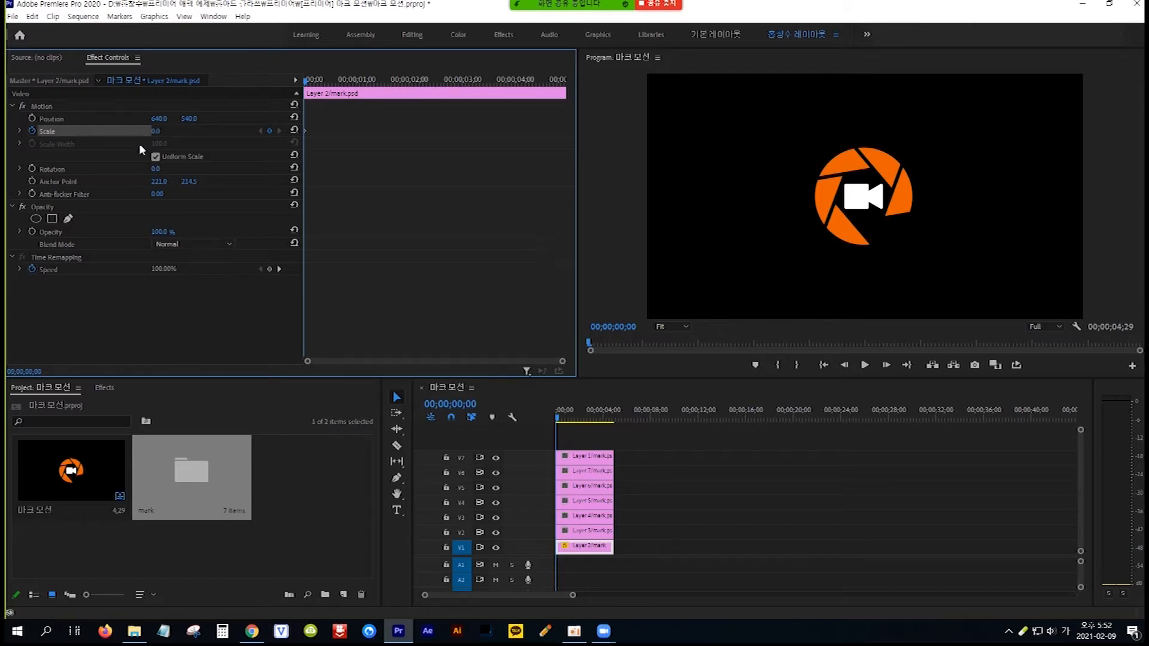
Set the Layer 2 clip's Rotation to -300° and enable its keyframing at the sequence start.
left_click(157, 170)
type("-300")
key("Return")
left_click(32, 169)
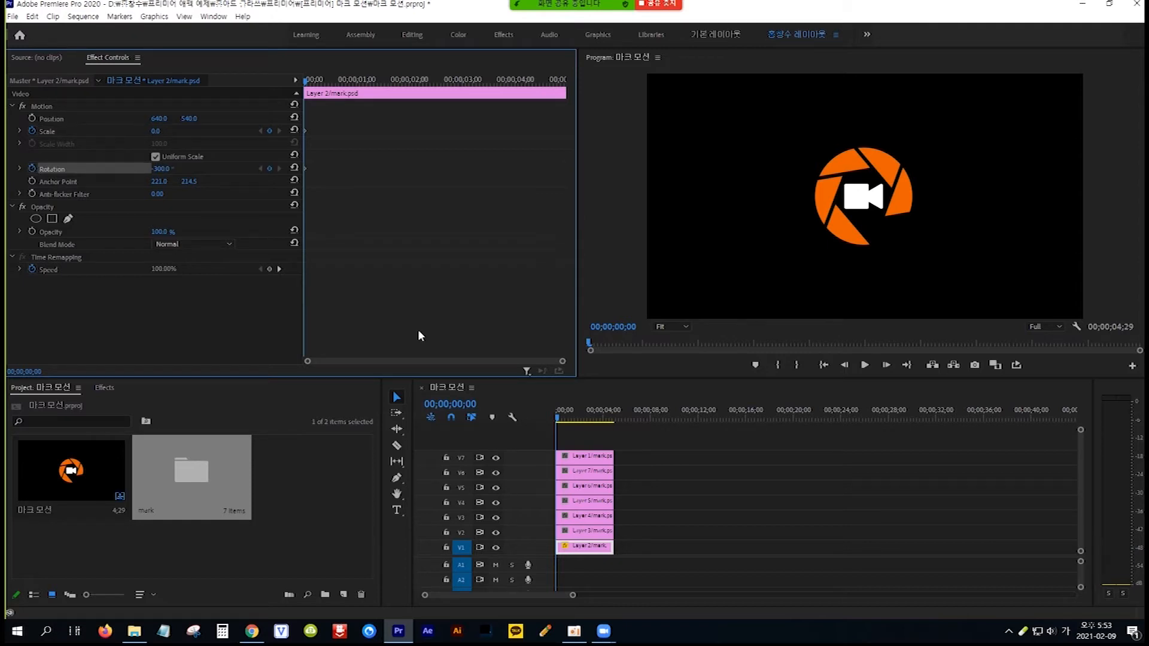
Add keyframes at 00;00;00;05 on the Layer 2 clip with Rotation 0 and Scale 100.
key("shift+Right")
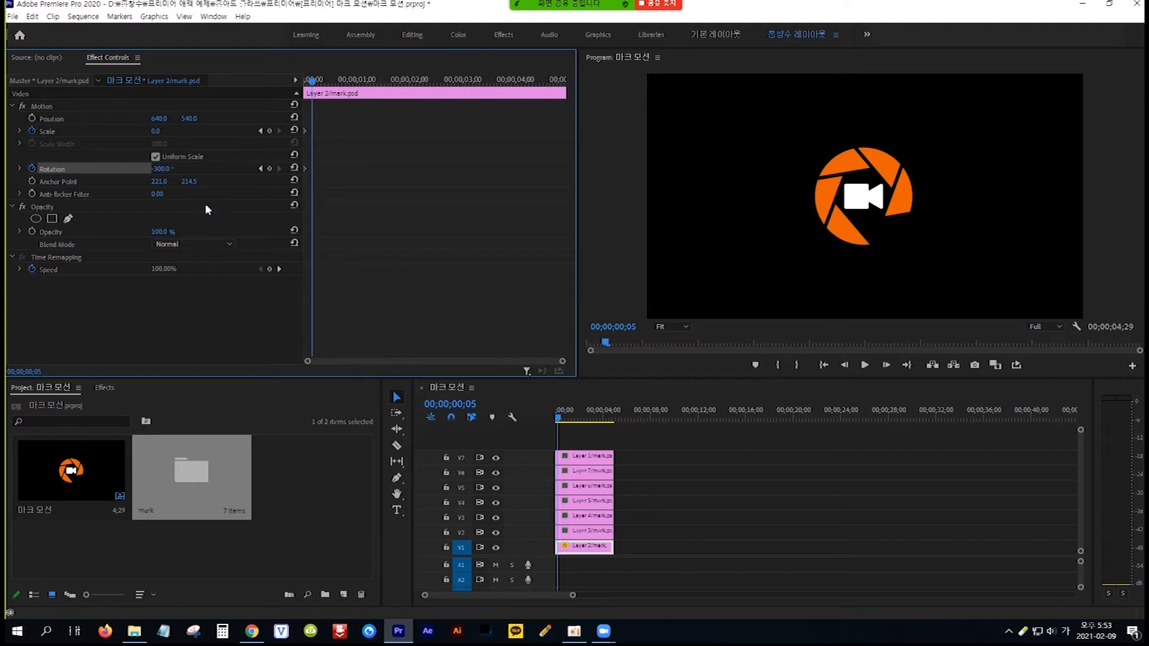
left_click(162, 169)
type("0")
key("Return")
left_click(159, 130)
type("100")
key("Return")
Scrub through the sequence's first frames to check the Layer 2 blade's animation, and return to the start.
key("Home")
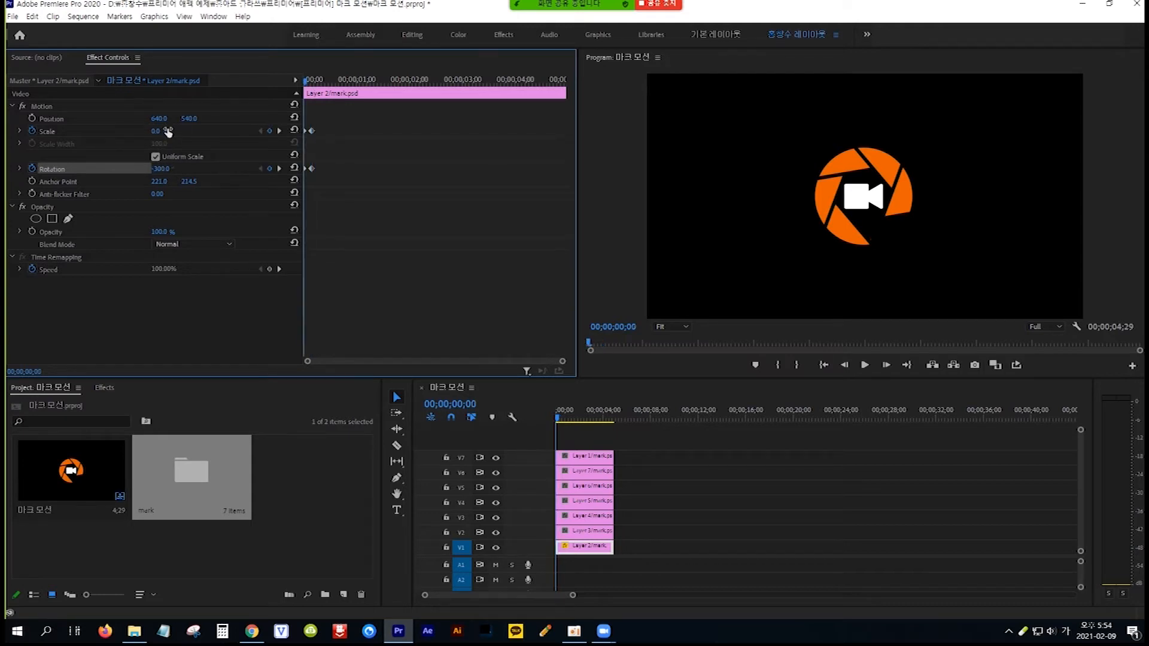
left_click(559, 420)
left_click_drag(560, 421, 562, 421)
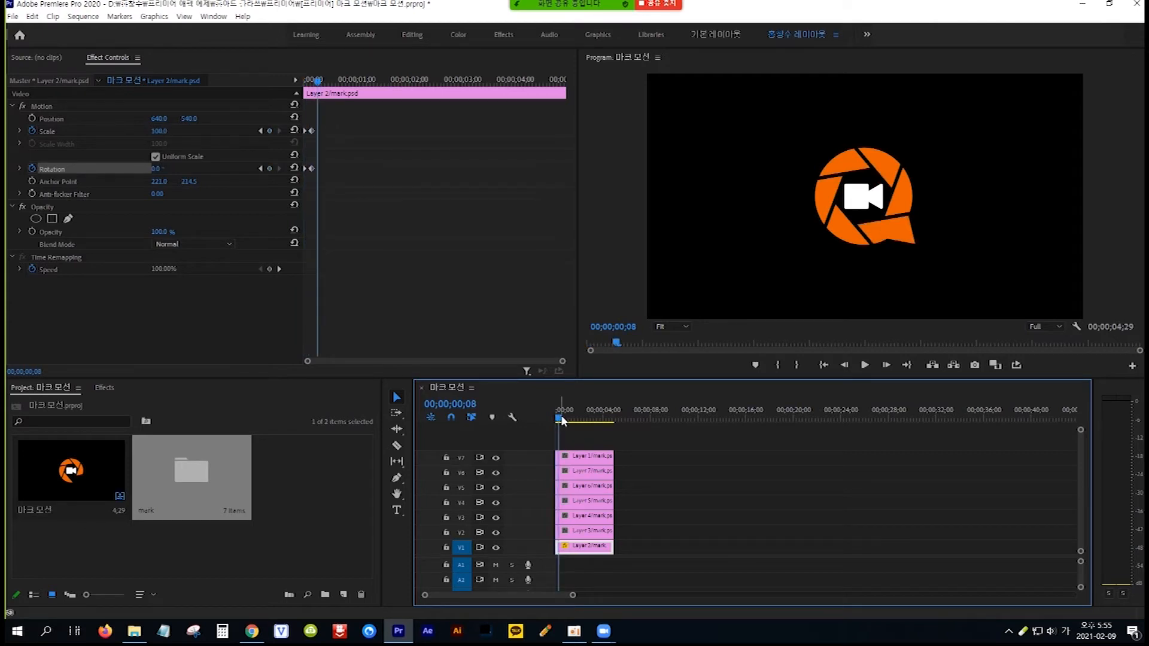
key("Home")
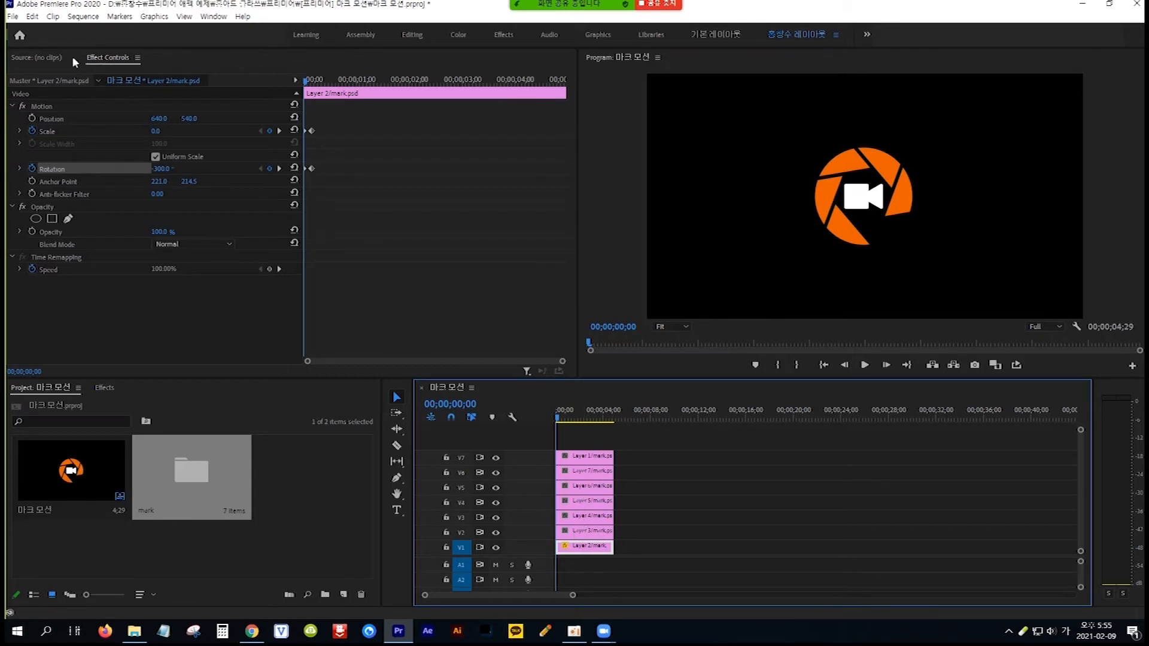
Copy the Layer 2 clip's Motion keyframes to the five clips on tracks V2 to V6 and preview the animation.
left_click(44, 104)
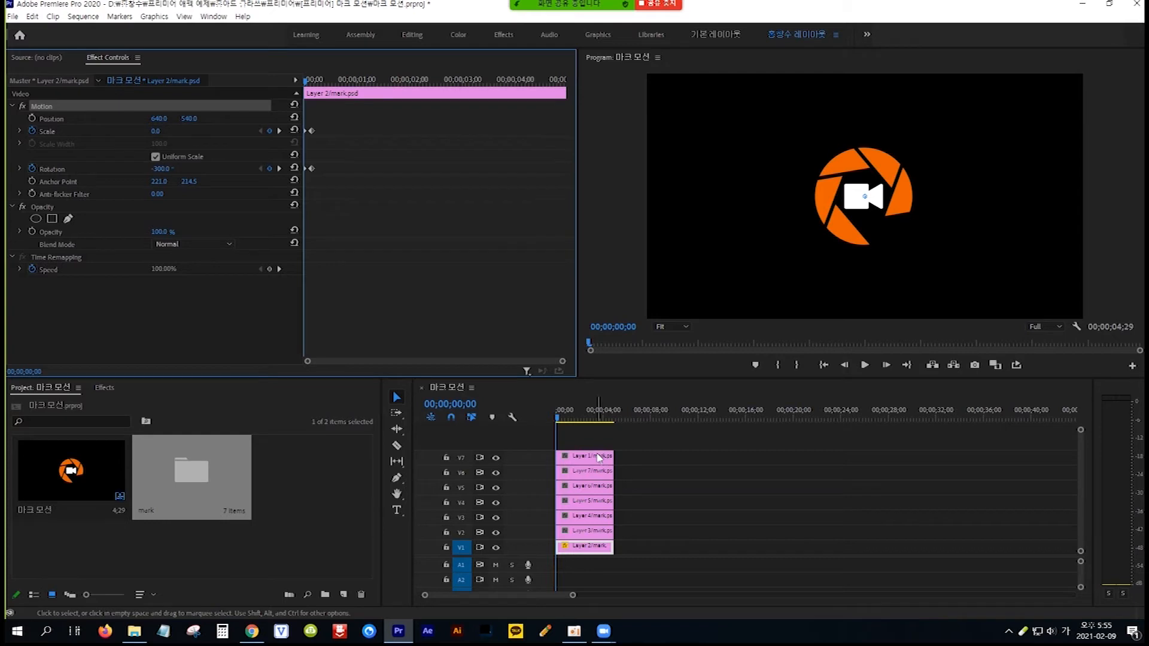
left_click_drag(631, 469, 574, 534)
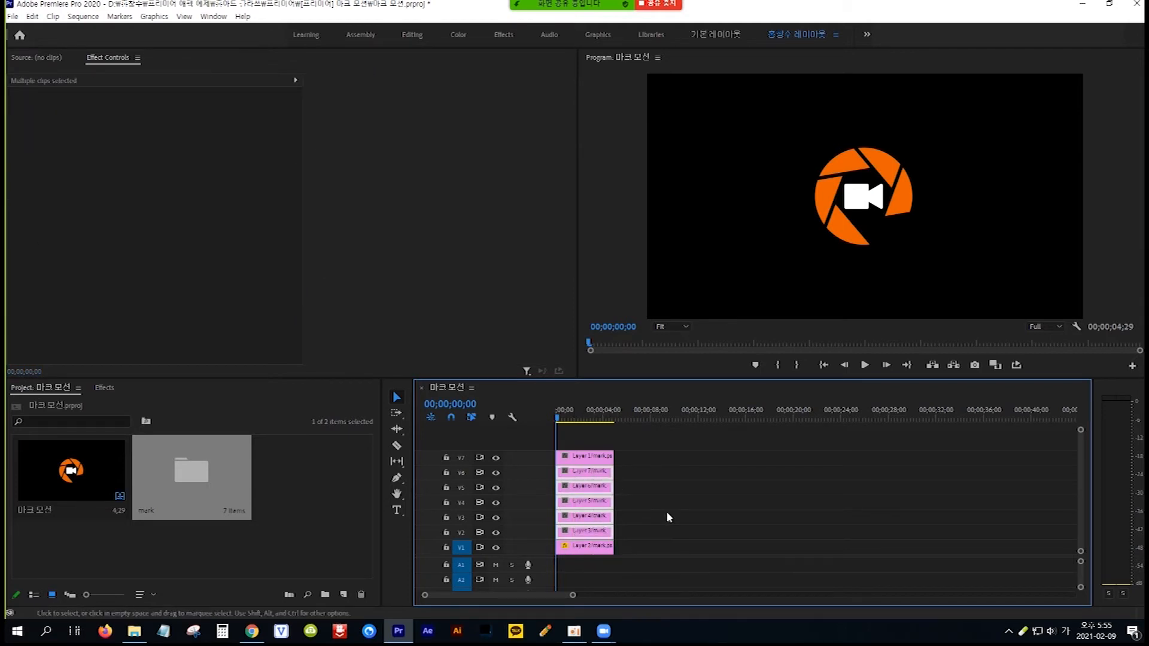
key("ctrl+v")
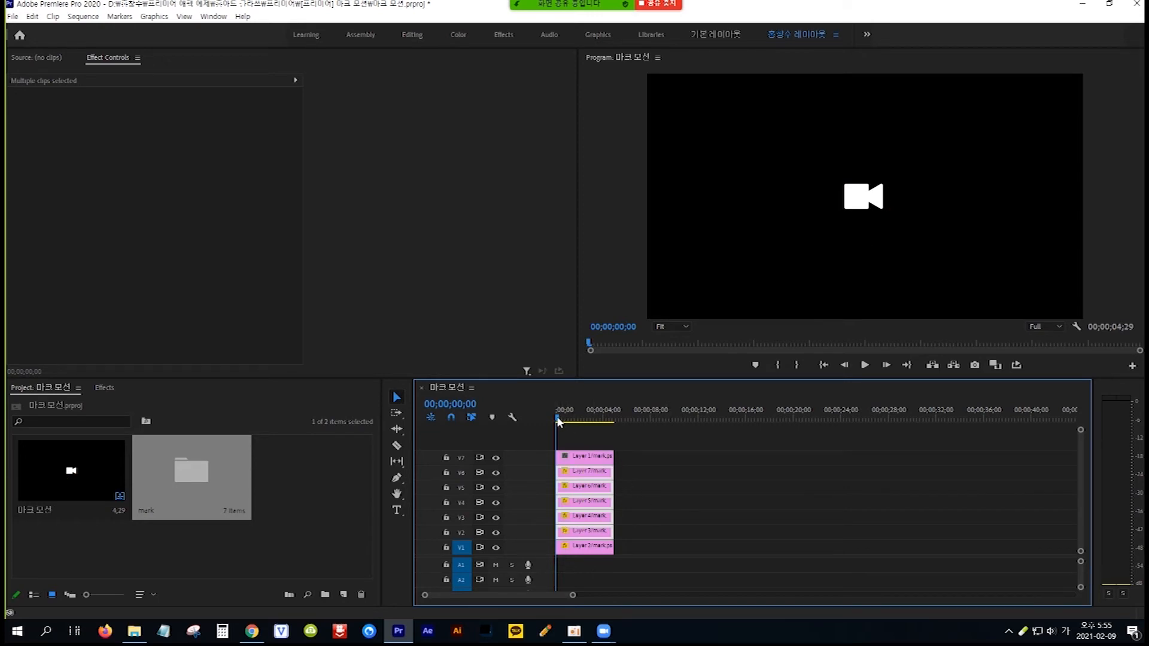
left_click_drag(558, 421, 561, 421)
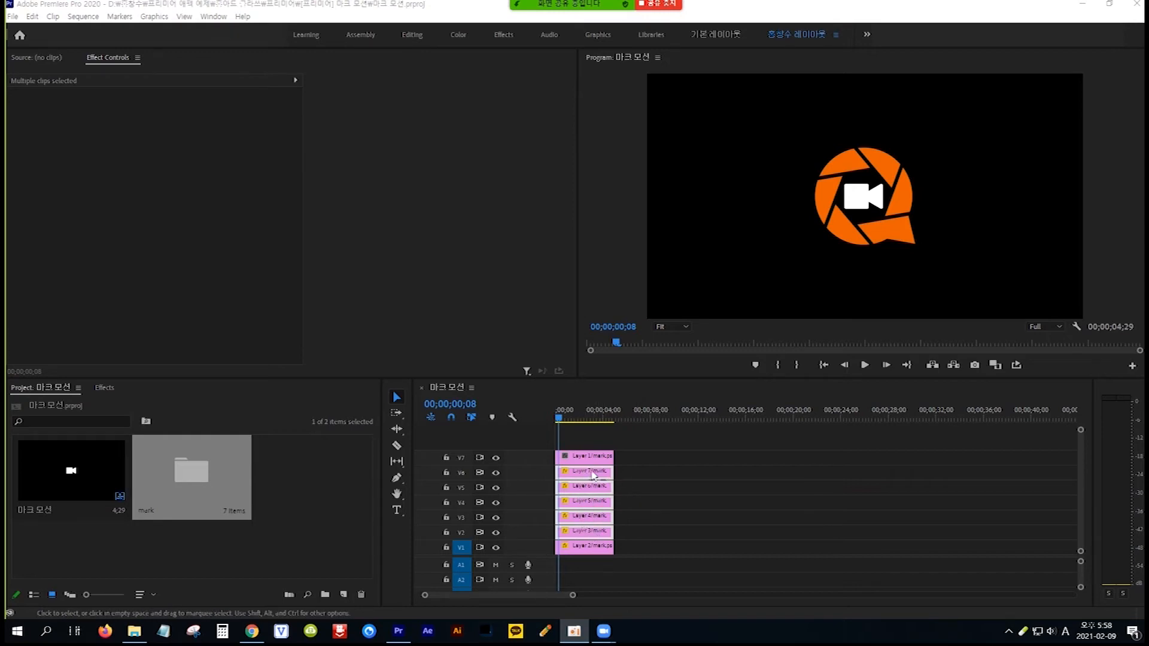
Fit the whole sequence in the timeline and delay the clips on tracks V2 to V6 by six frames.
key("backslash")
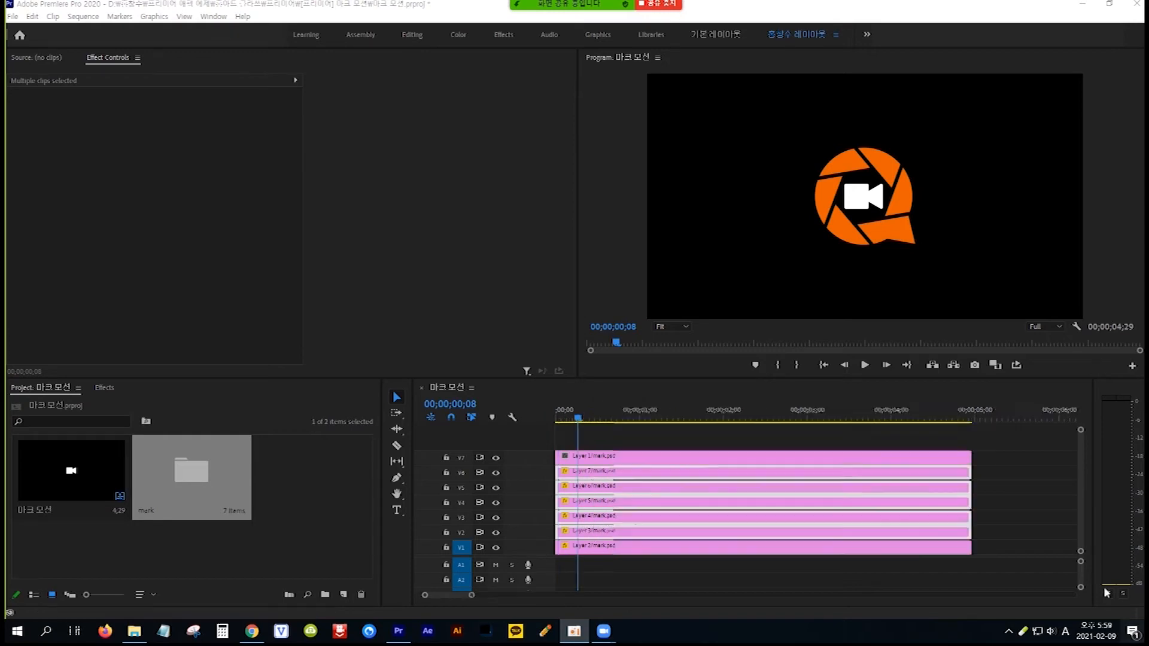
left_click(1046, 543)
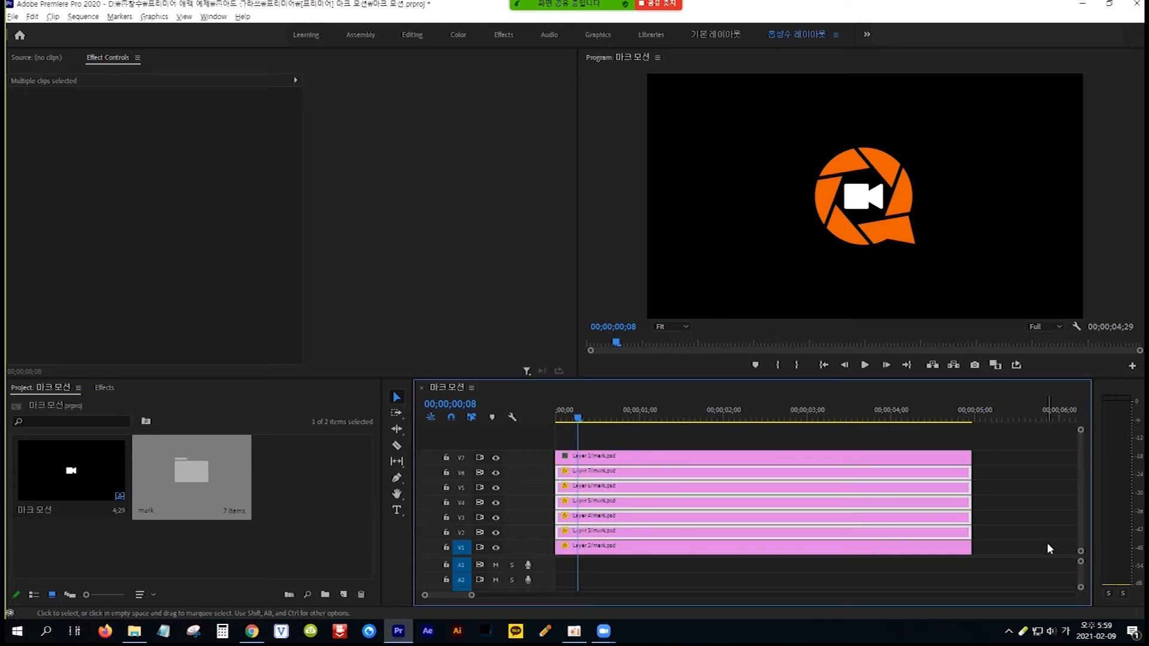
key("alt+Right")
key("alt+Right")
key("alt+Right")
key("alt+Right")
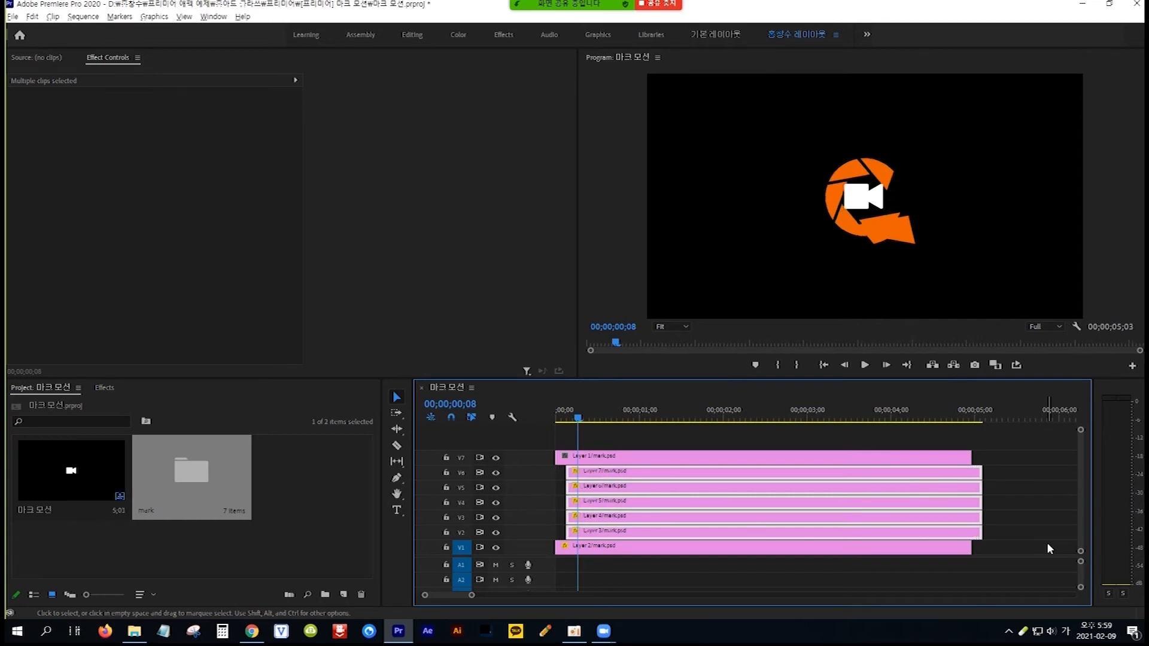
key("alt+Right")
key("alt+Right")
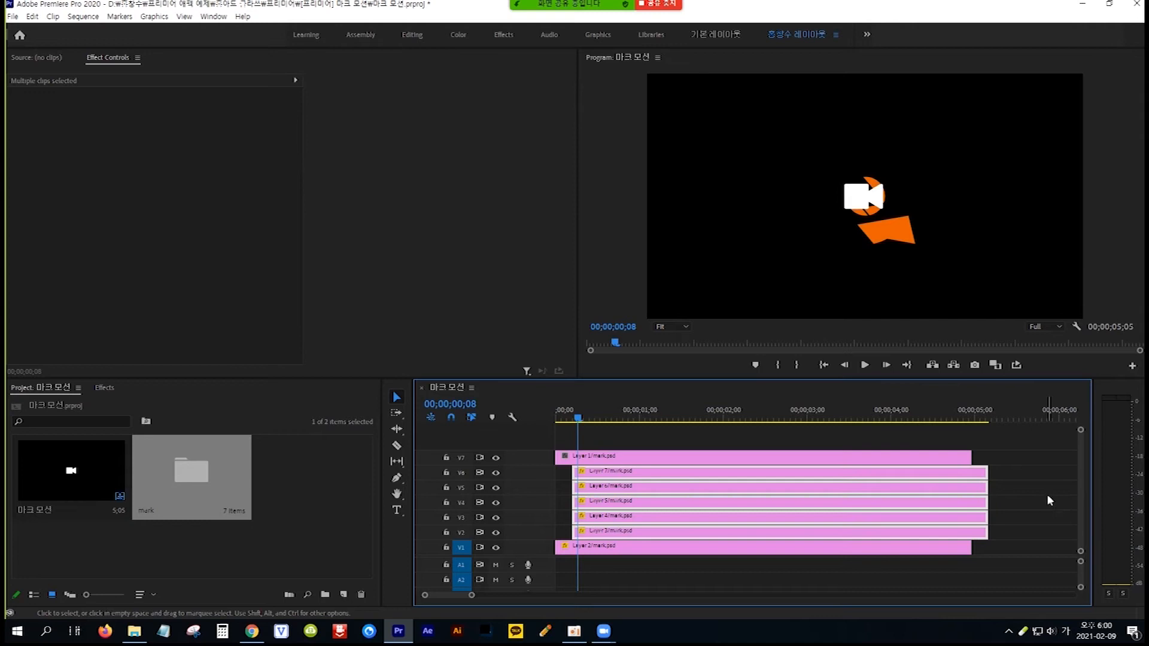
Delay the four clips on tracks V3 to V6 by another six frames, leaving out the V2 clip.
left_click_drag(1011, 466, 966, 520)
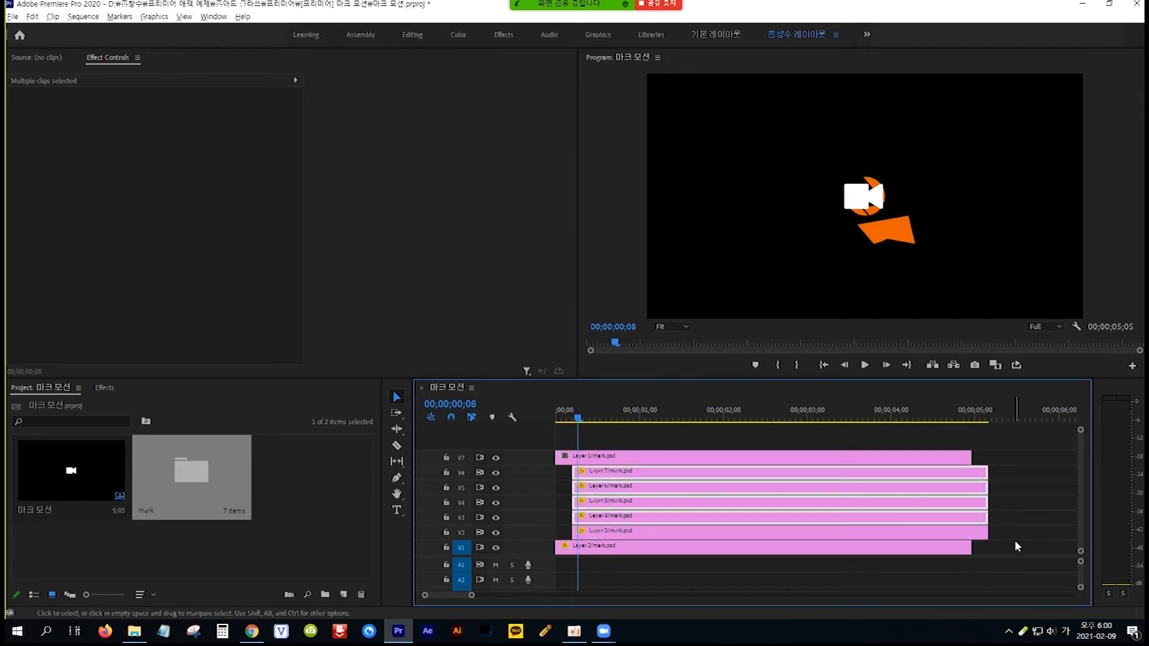
key("alt+Right")
key("alt+Right")
key("alt+Right")
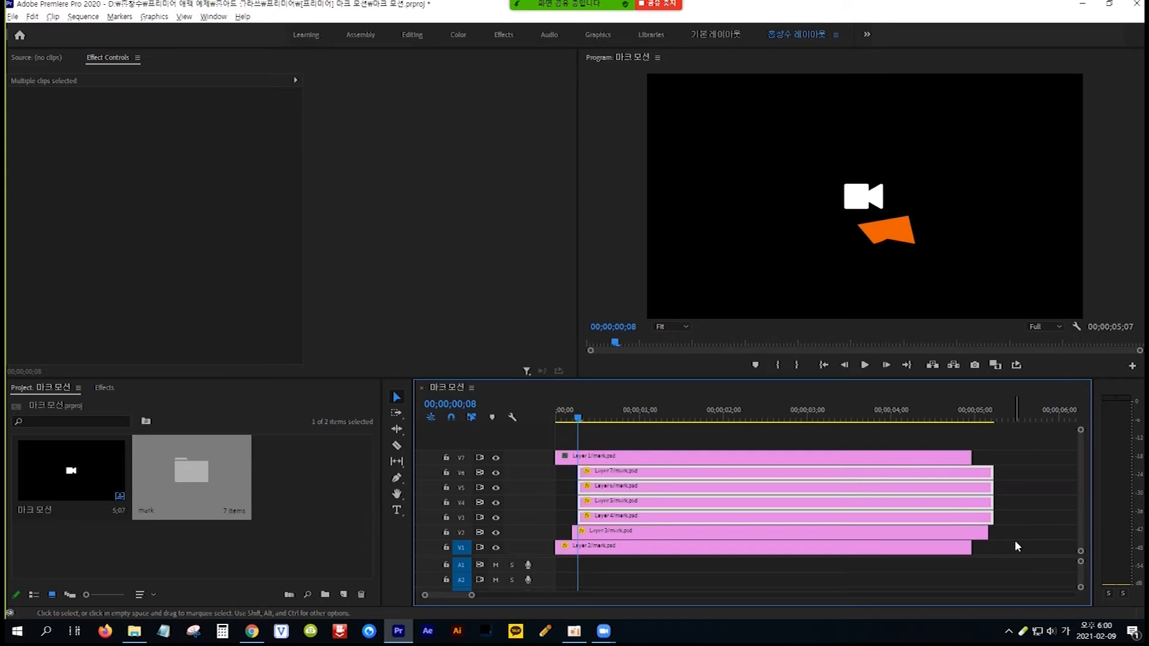
key("alt+Right")
key("alt+Right")
key("alt+Right")
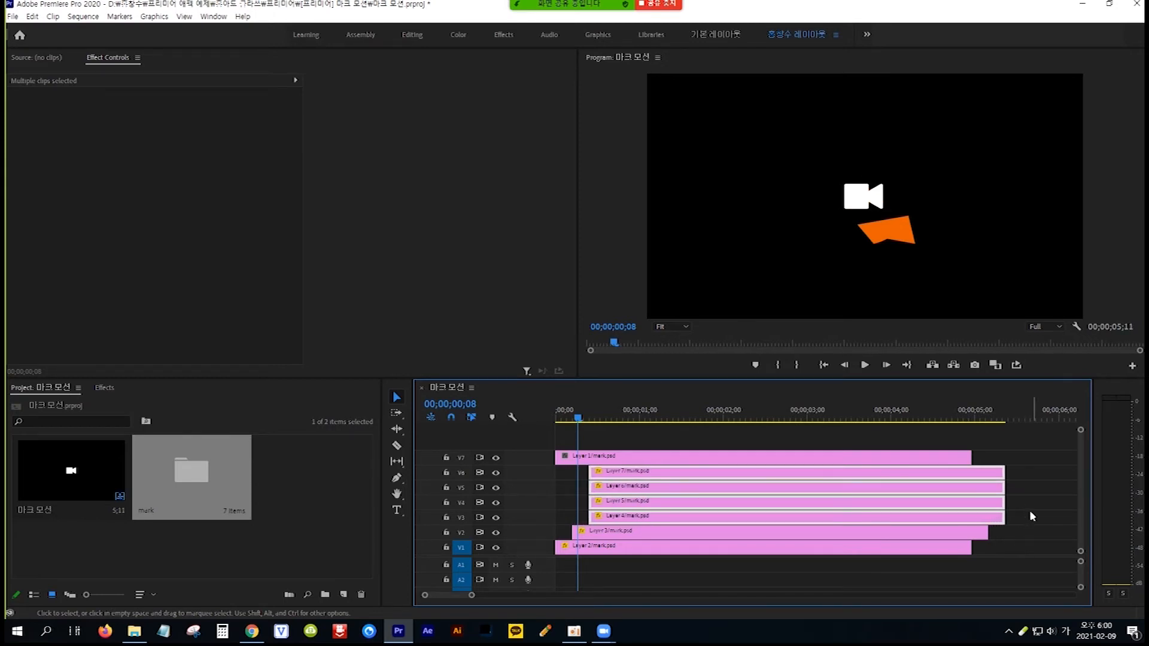
Delay the three clips on tracks V4 to V6 by another six frames, leaving out the V3 clip.
left_click_drag(1020, 471, 989, 504)
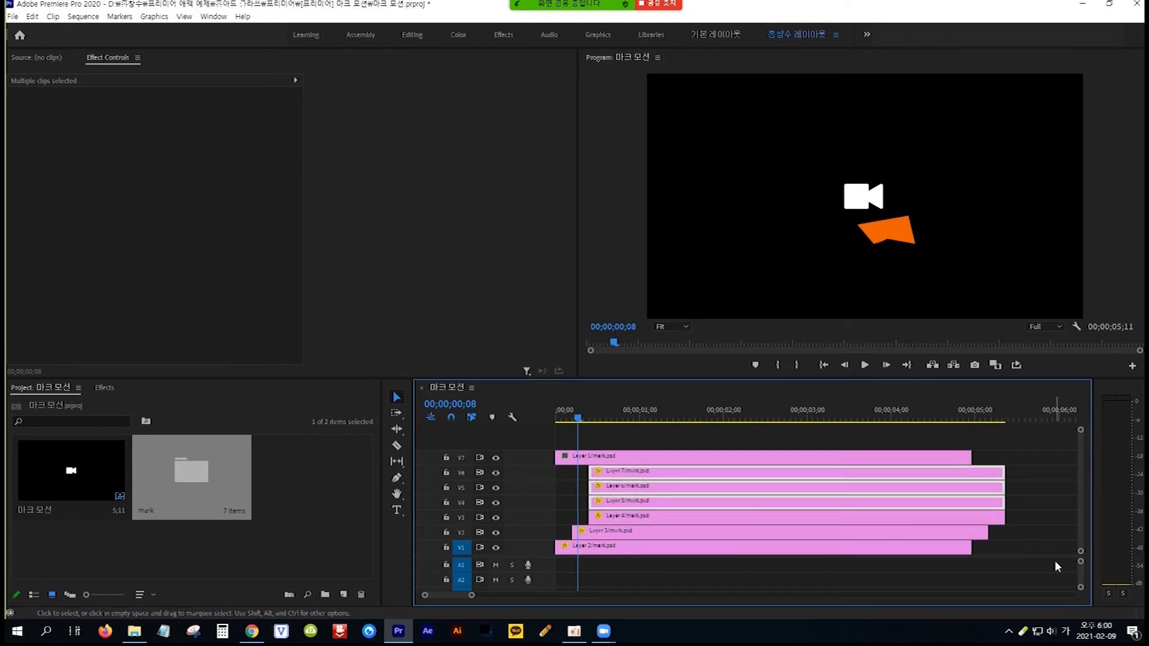
key("alt+Right")
key("alt+Right")
key("alt+Right")
key("alt+Right")
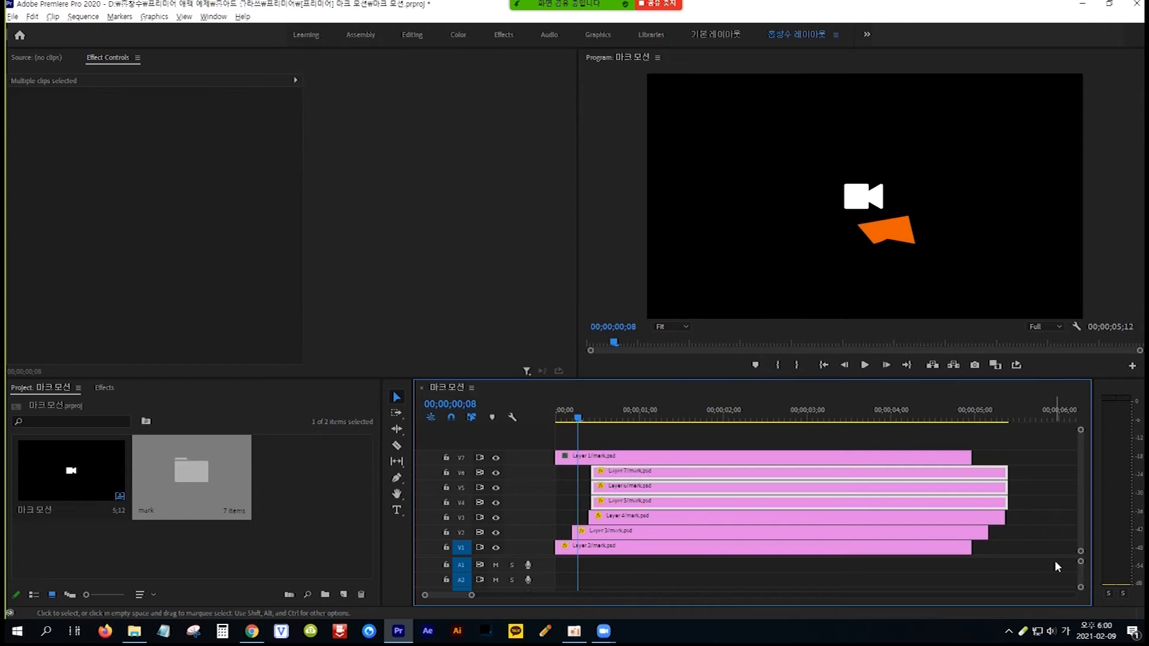
key("alt+Right")
key("alt+Right")
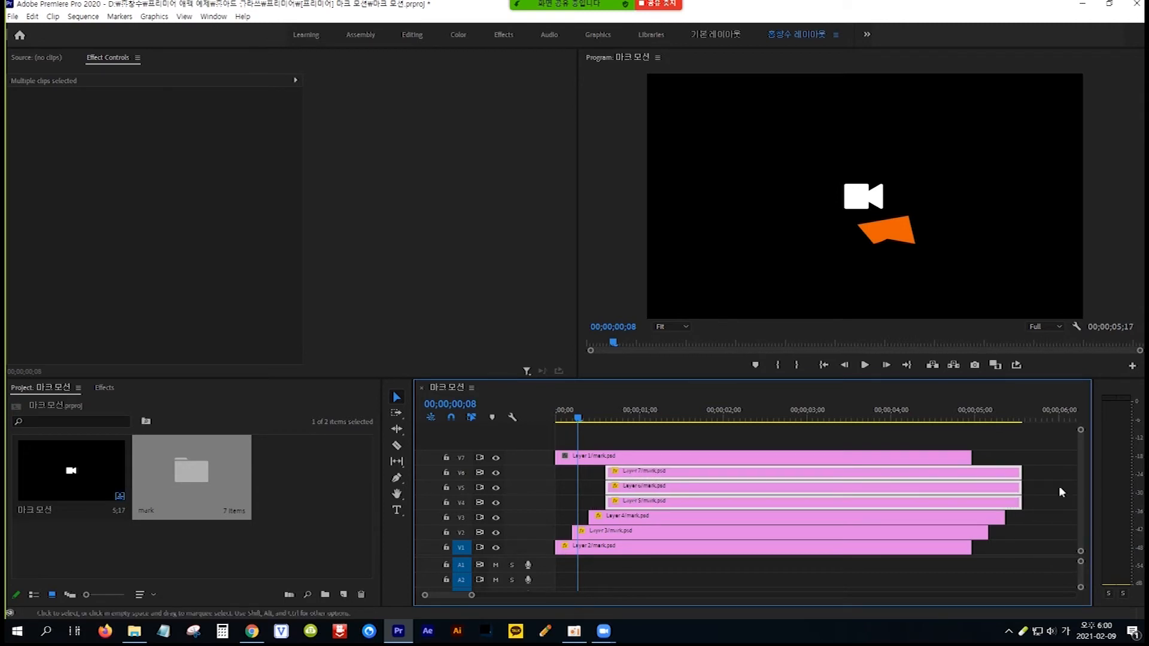
Delay the two clips on tracks V5 and V6 by another six frames, leaving out the V4 clip.
left_click_drag(1040, 469, 998, 492)
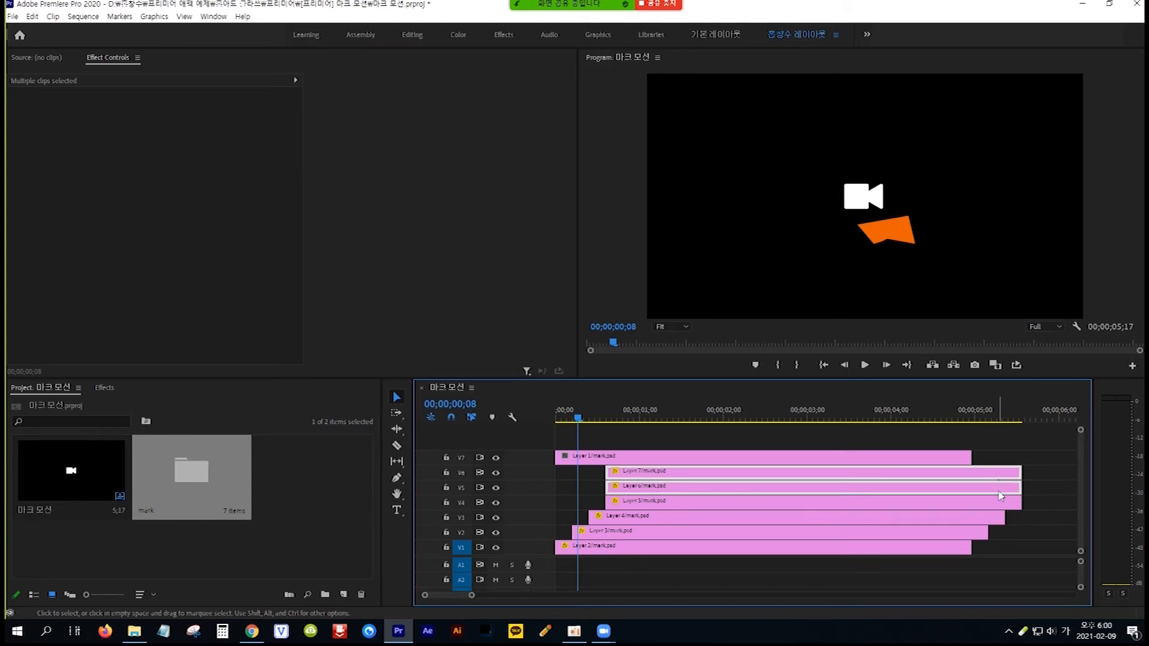
key("alt+Right")
key("alt+Right")
key("alt+Right")
key("alt+Right")
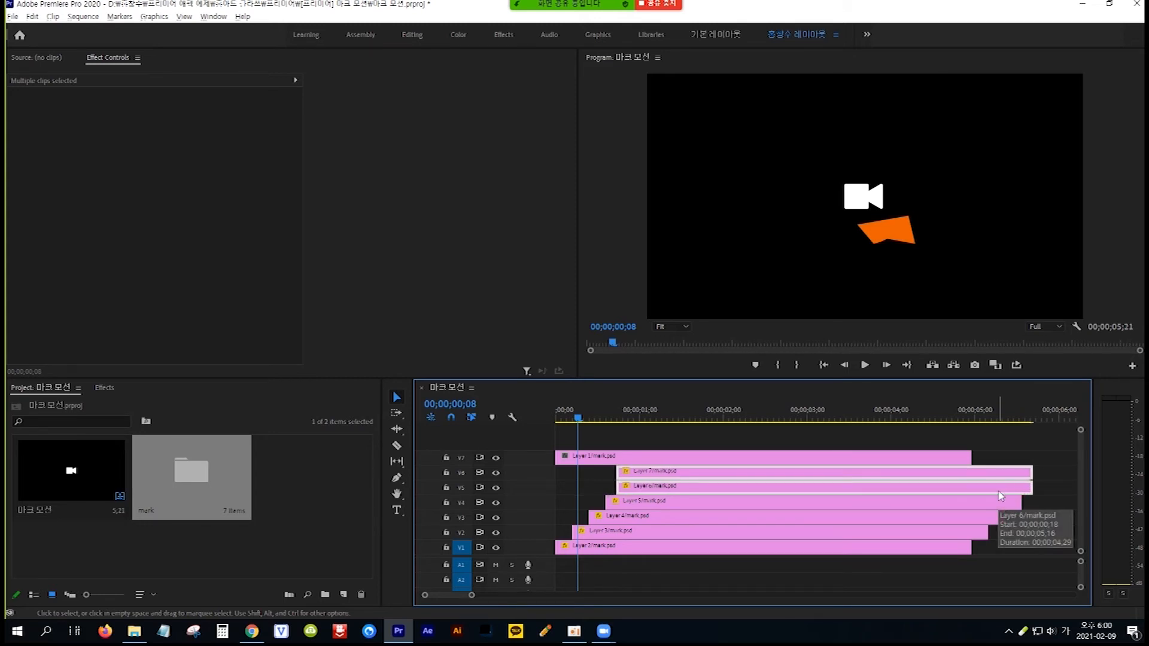
key("alt+Right")
key("alt+Right")
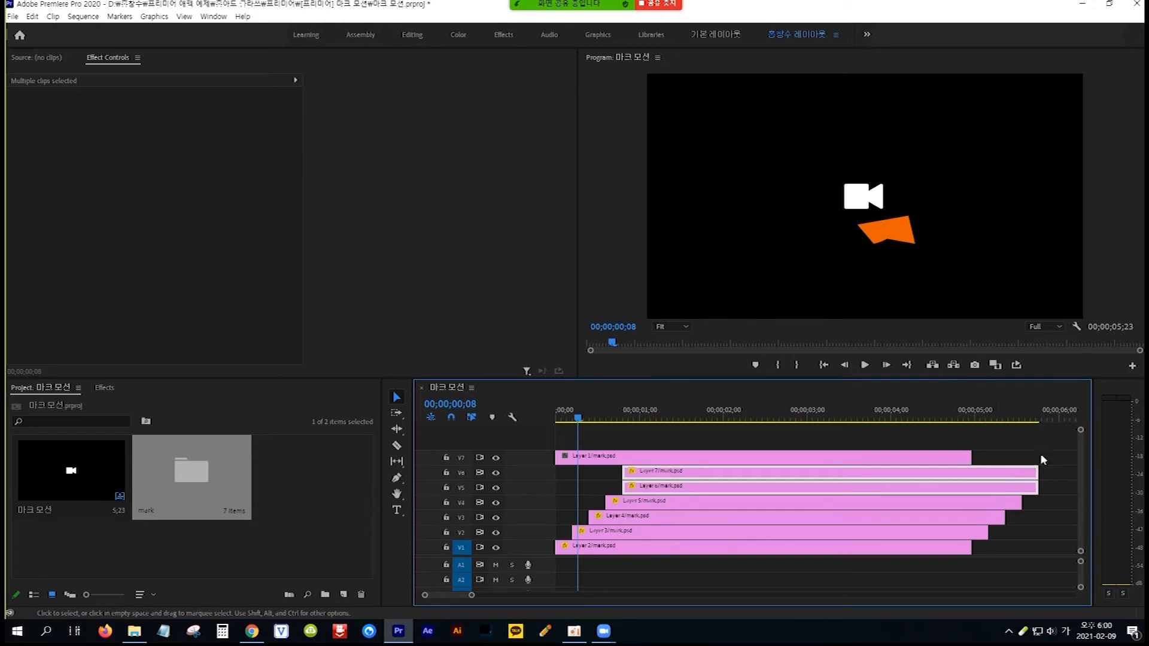
Delay only the Layer 7 clip on track V6 by another six frames.
left_click(1047, 456)
left_click(1032, 471)
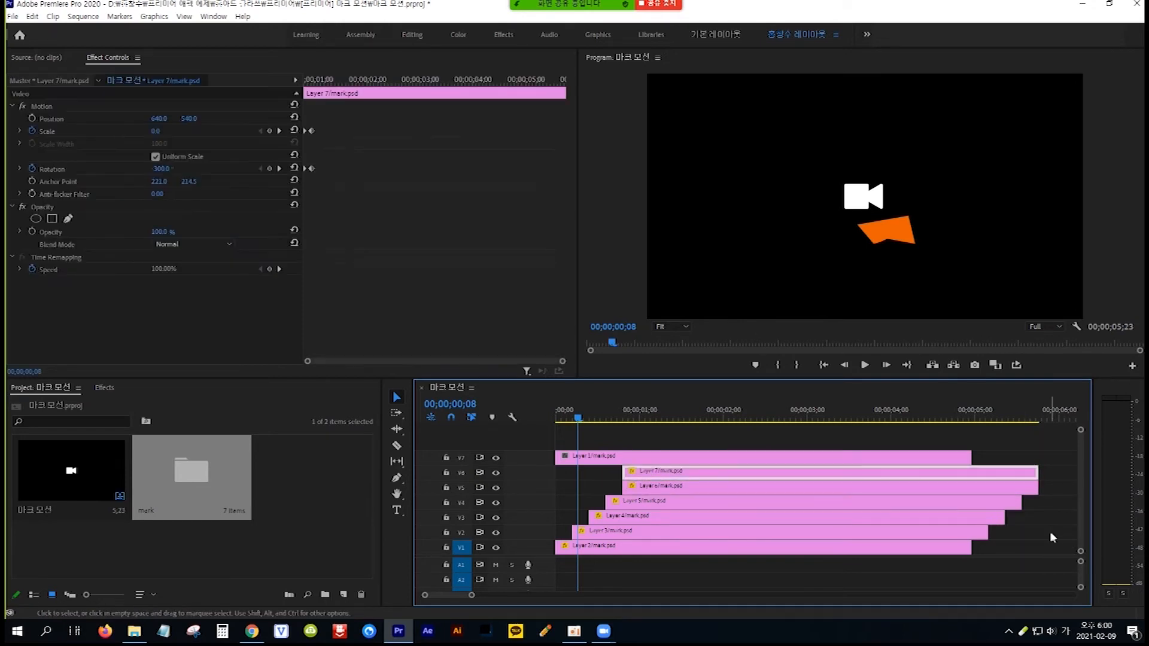
key("alt+Right")
key("alt+Right")
key("alt+Right")
key("alt+Right")
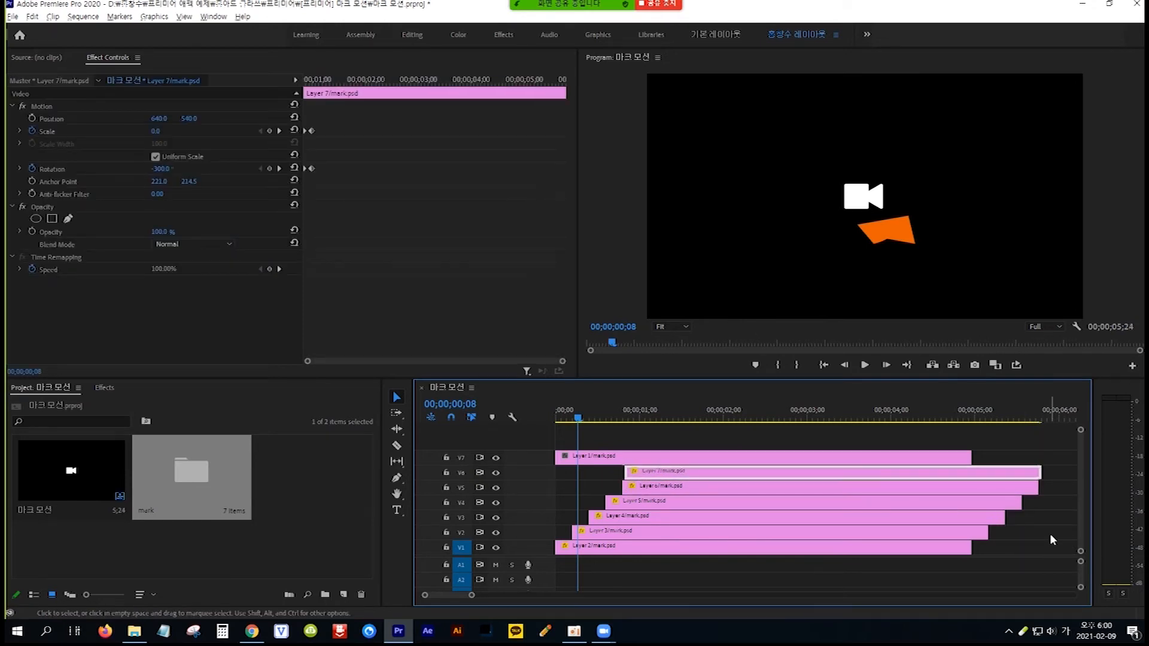
key("alt+Right")
key("alt+Right")
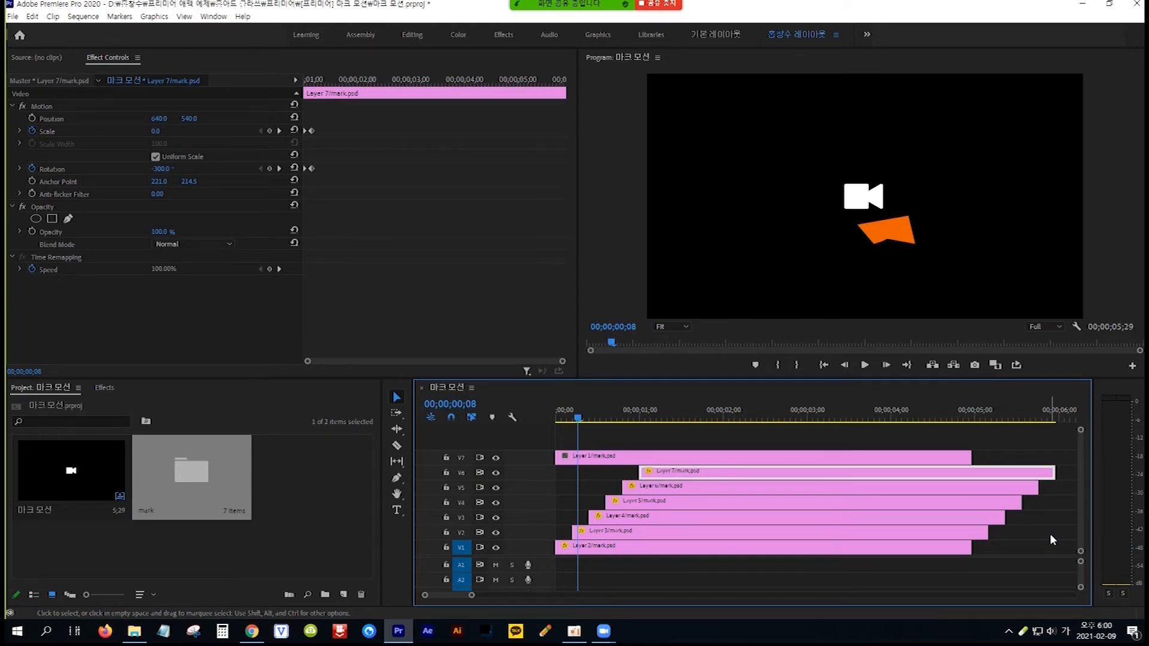
Play the sequence from its start to preview the staggered blade animation, and stop the playback.
key("Home")
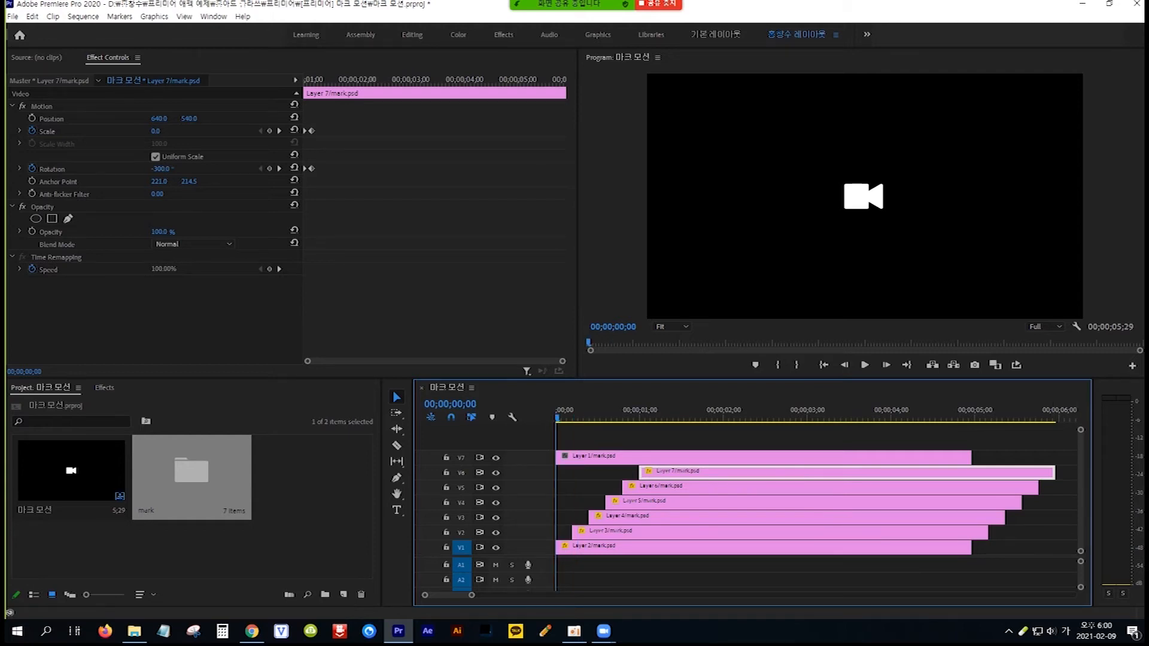
key("space")
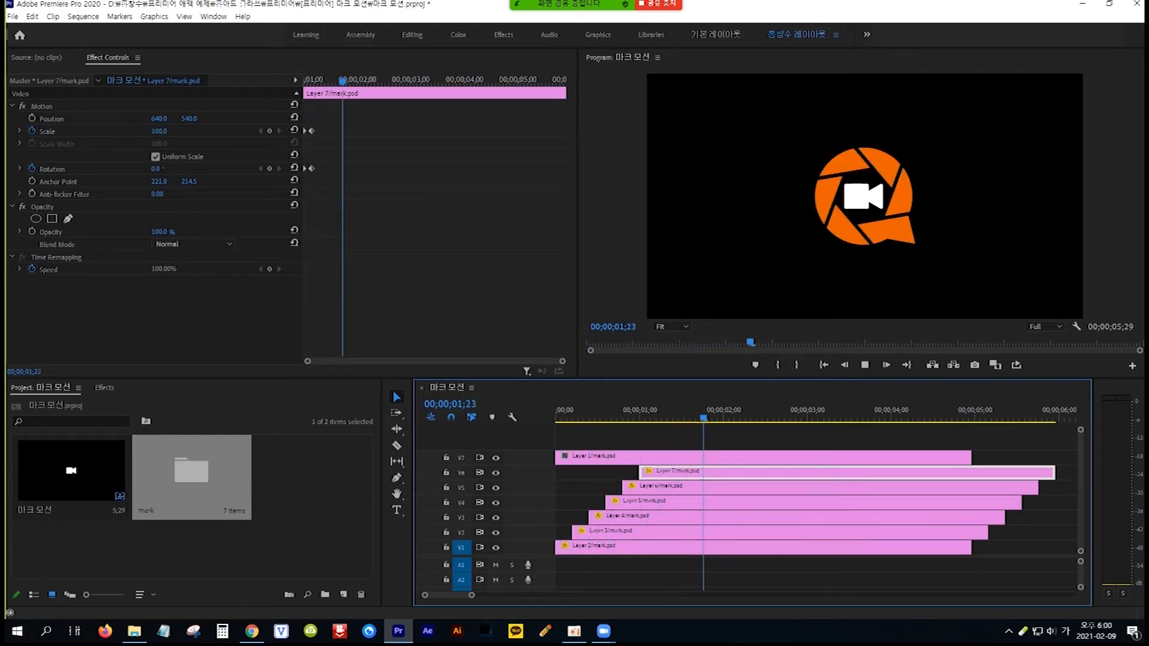
left_click(769, 397)
key("space")
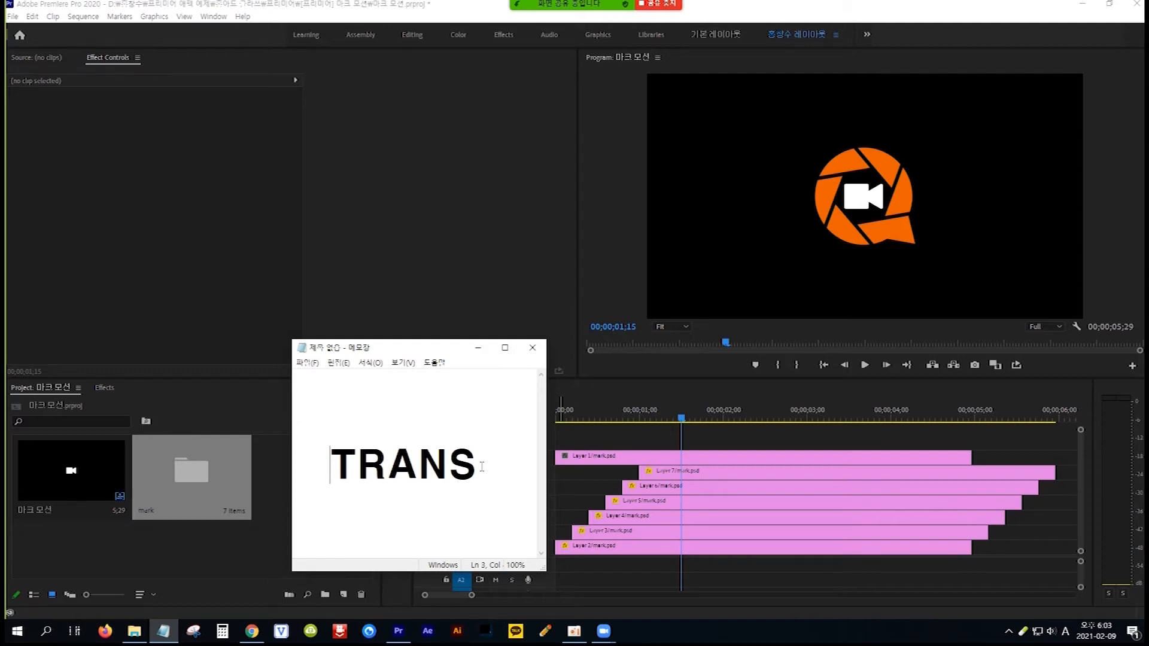
Copy TRANS from the Notepad note, search the effects for it, and apply the Transform video effect to the Layer 1 clip on V7.
left_click_drag(482, 466, 334, 463)
key("ctrl+c")
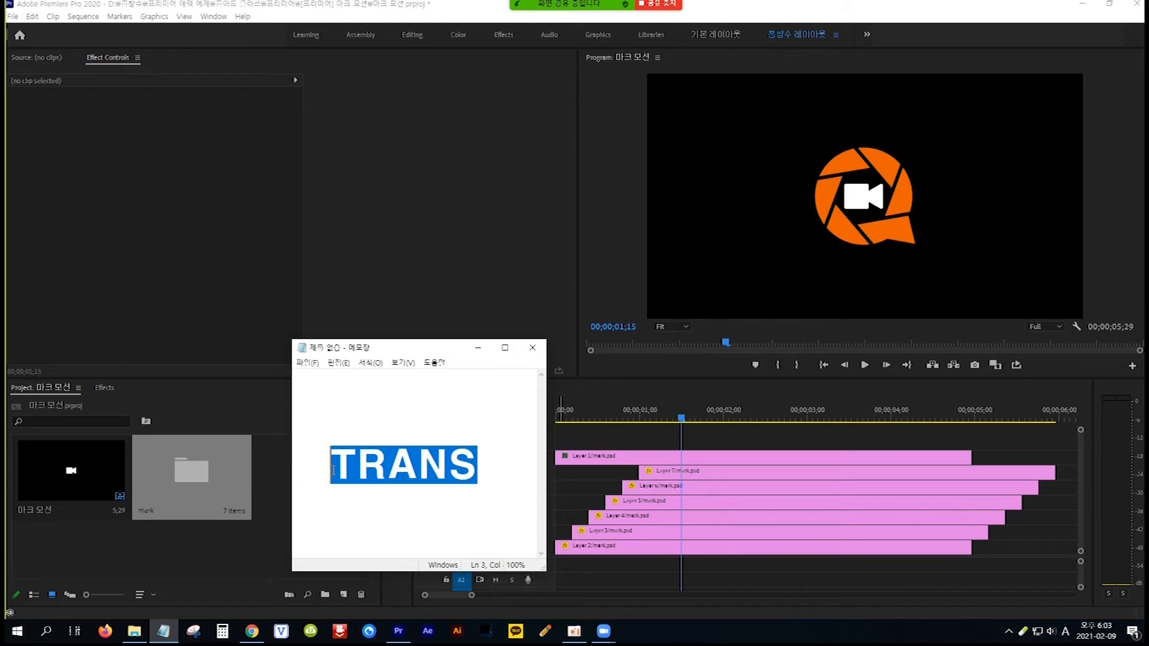
left_click(104, 388)
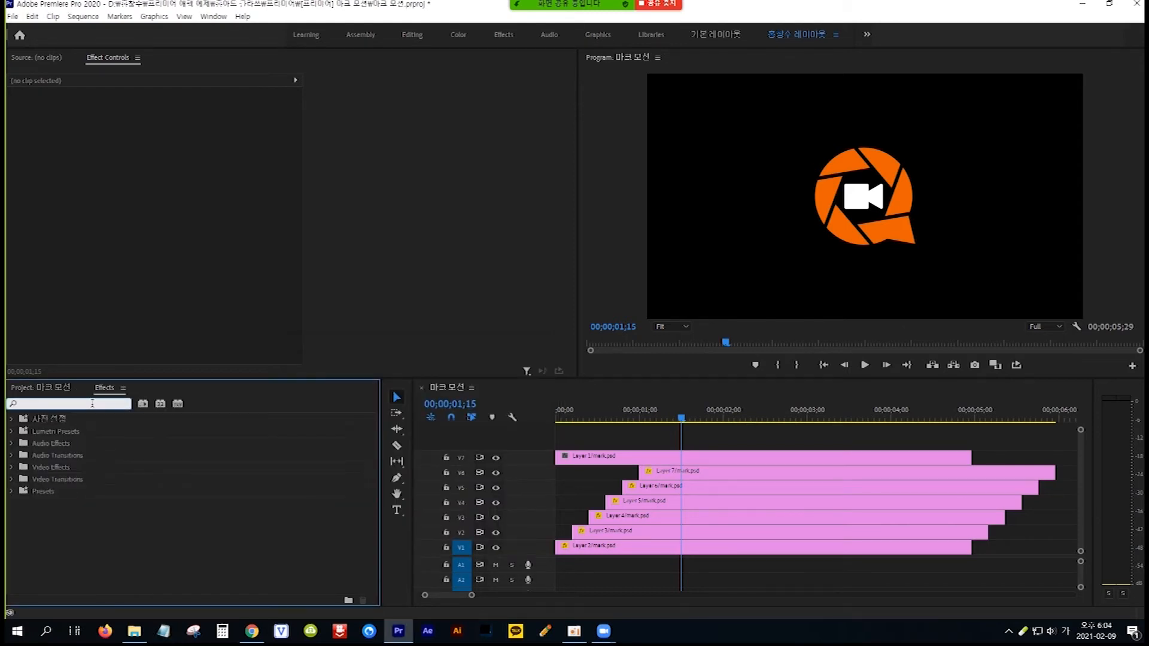
key("ctrl+v")
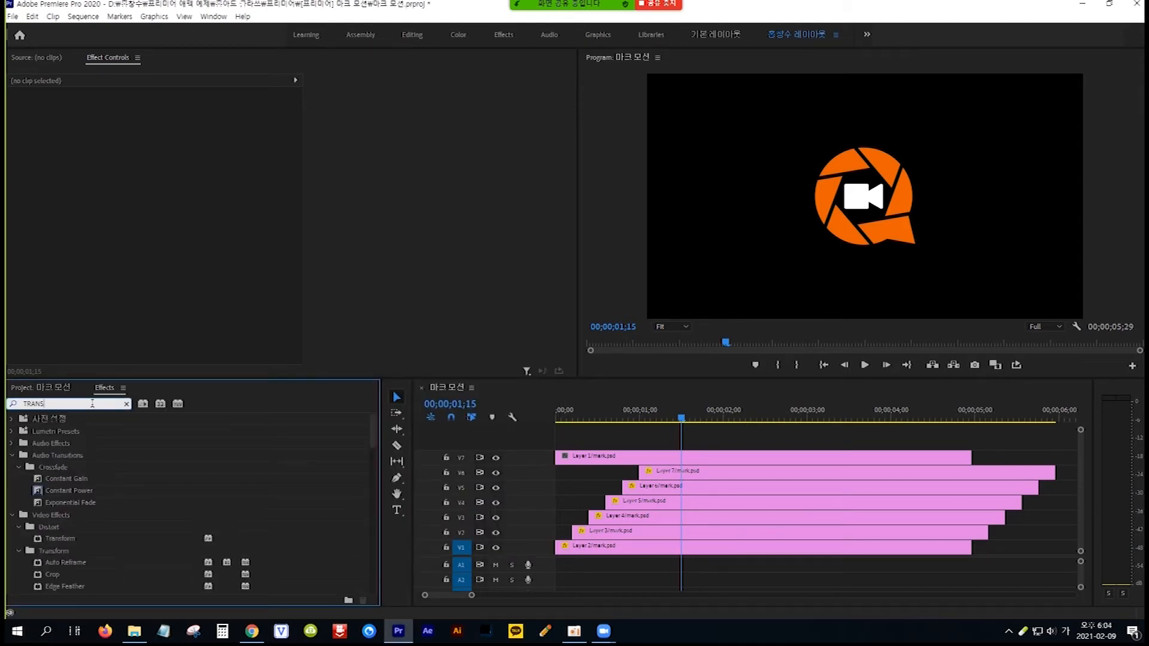
left_click(70, 537)
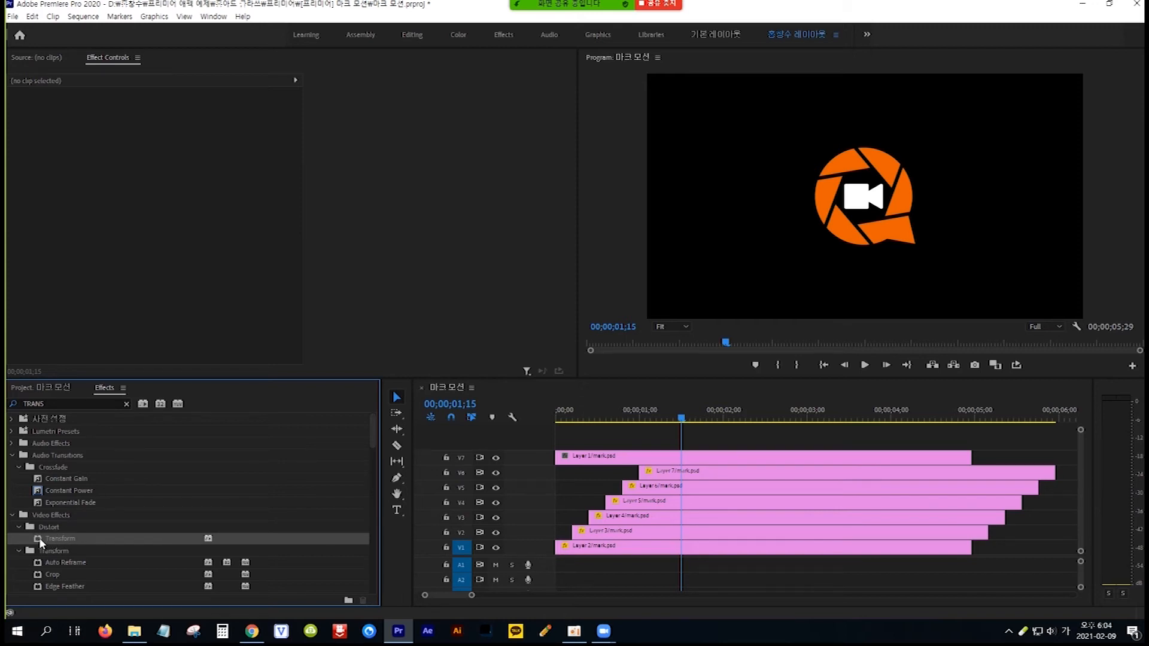
left_click_drag(38, 537, 660, 459)
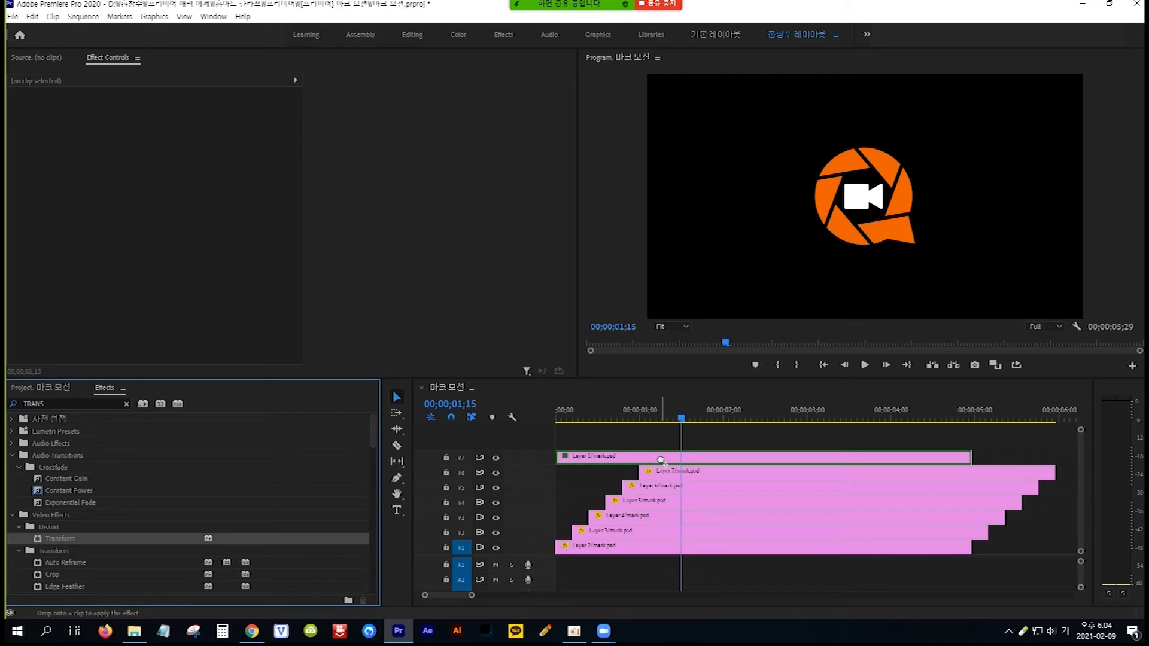
left_click_drag(661, 459, 661, 459)
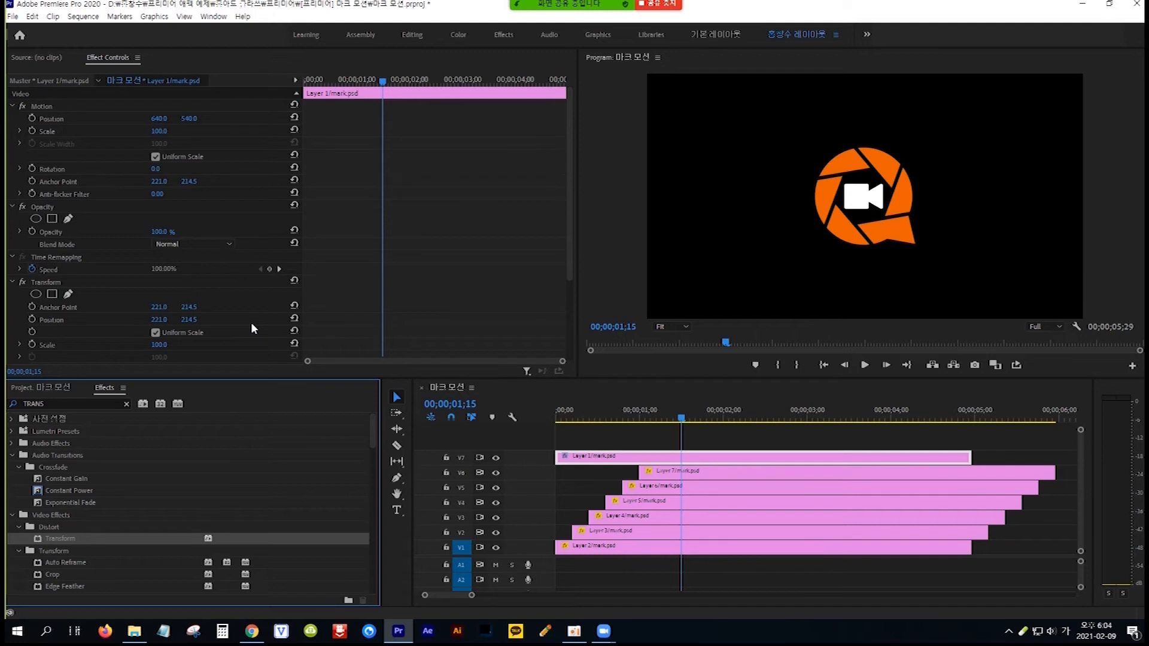
At 00;00;01;05, set the Layer 1 clip's Transform Position X to -98 and start keyframing Position.
scroll(251, 326, "down", 2)
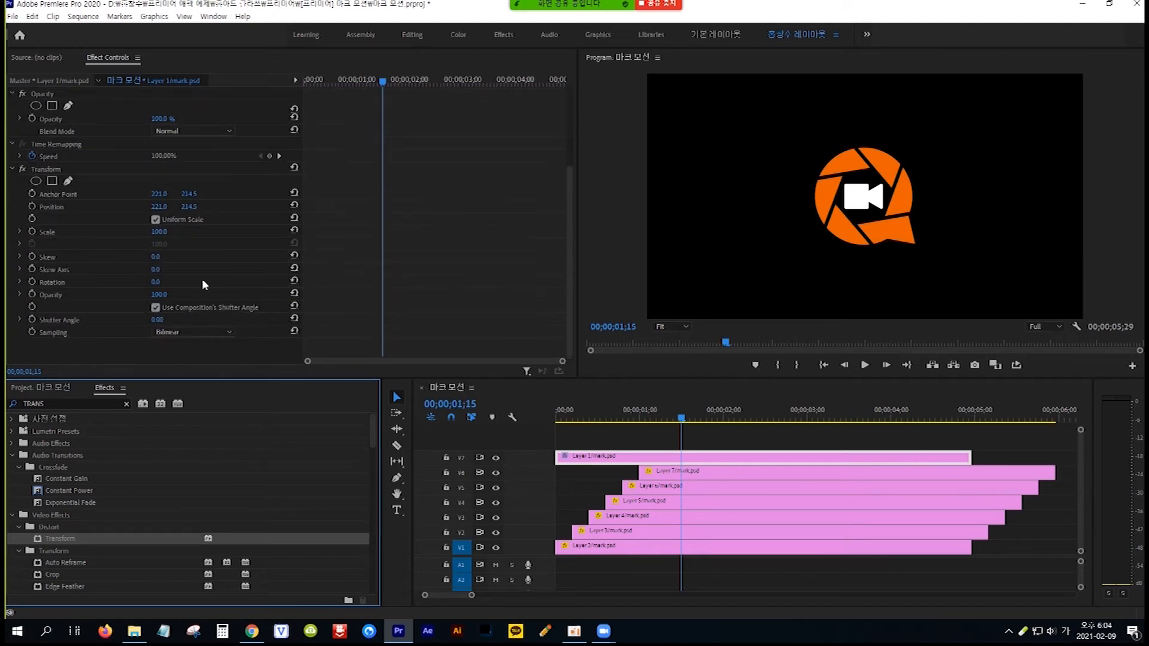
left_click(55, 170)
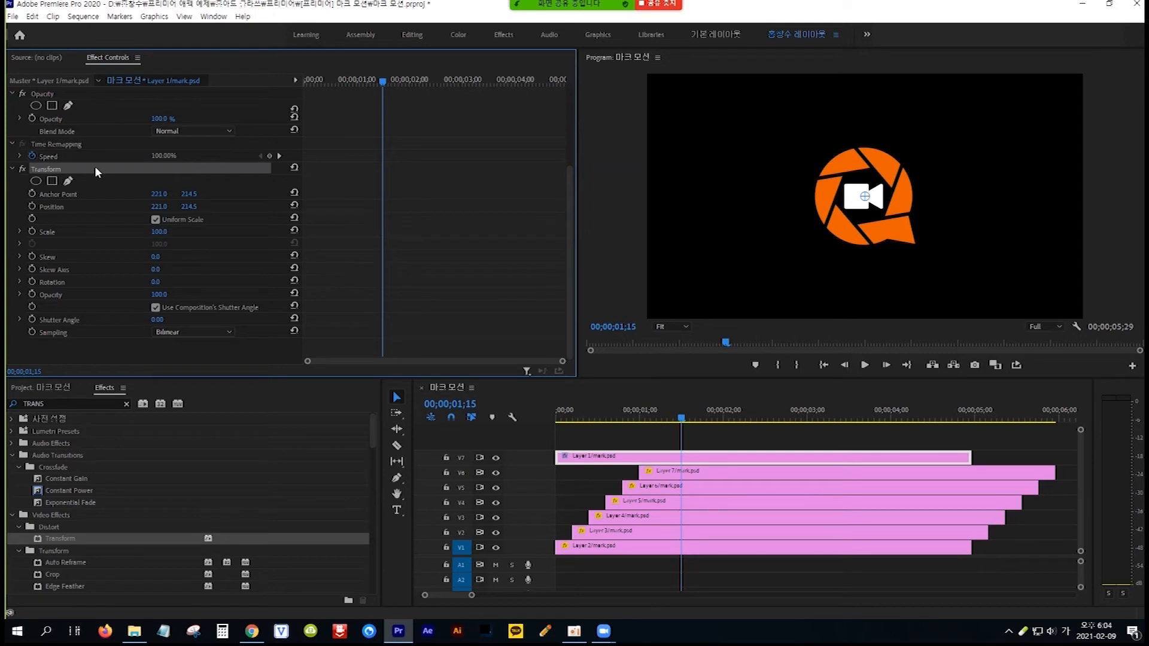
left_click(682, 420)
left_click_drag(681, 420, 655, 421)
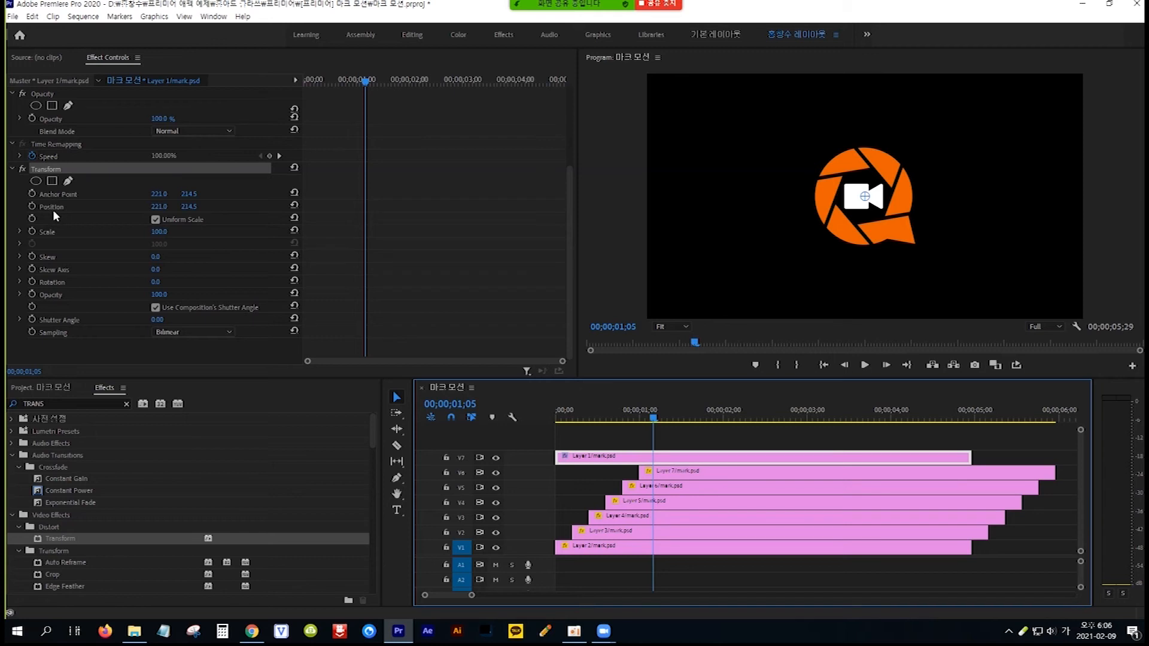
left_click(162, 208)
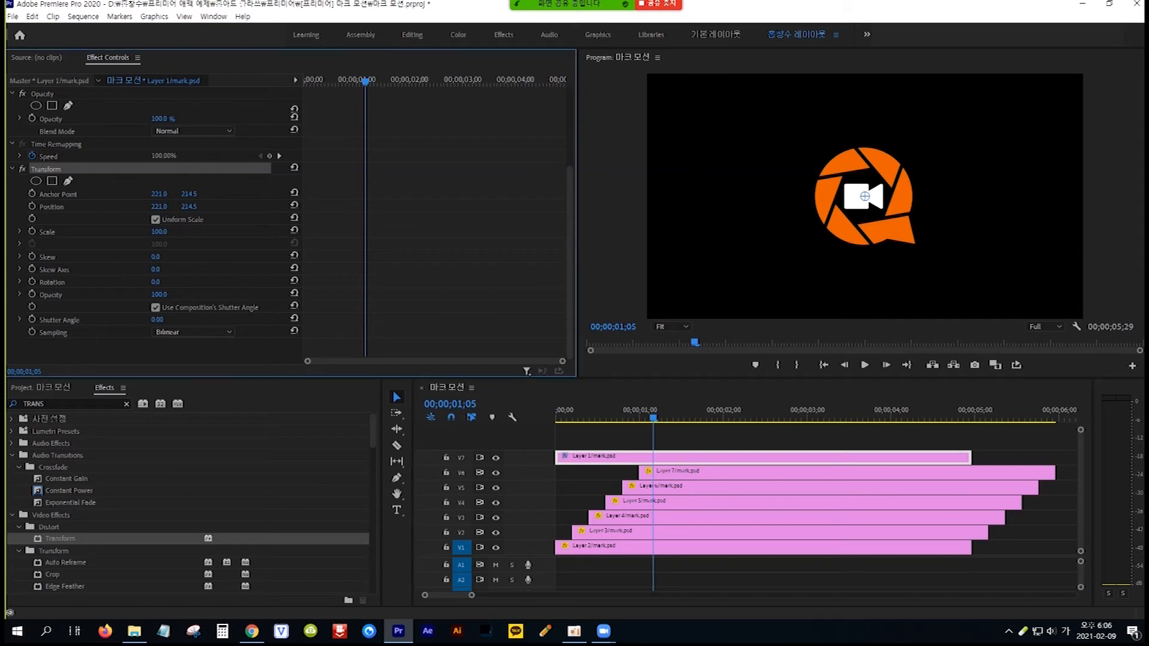
left_click_drag(162, 208, 0, 208)
left_click(33, 207)
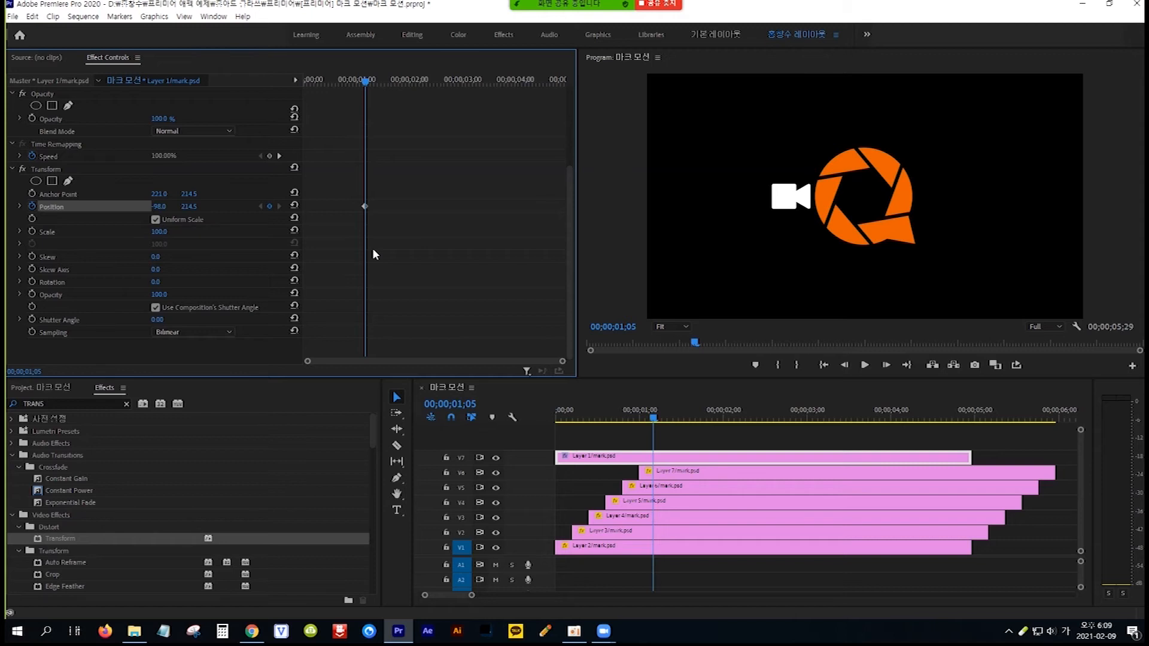
At 00;00;01;15, reset the Layer 1 clip's Transform Position to its default to add the end keyframe.
key("shift+Right")
key("shift+Right")
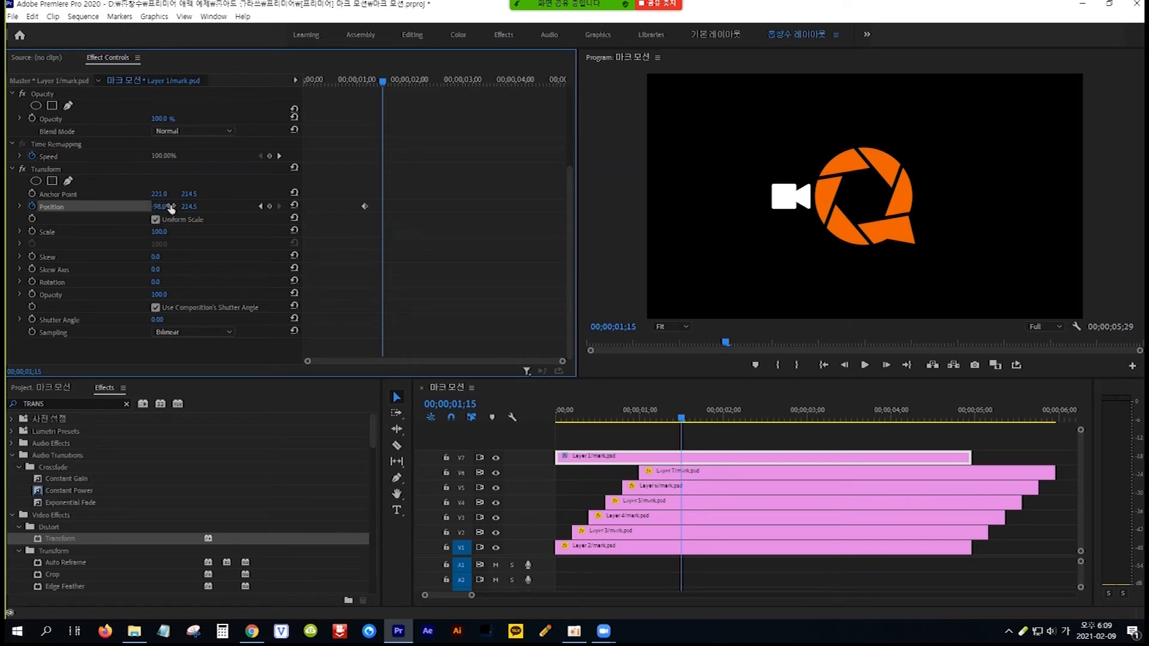
left_click(294, 206)
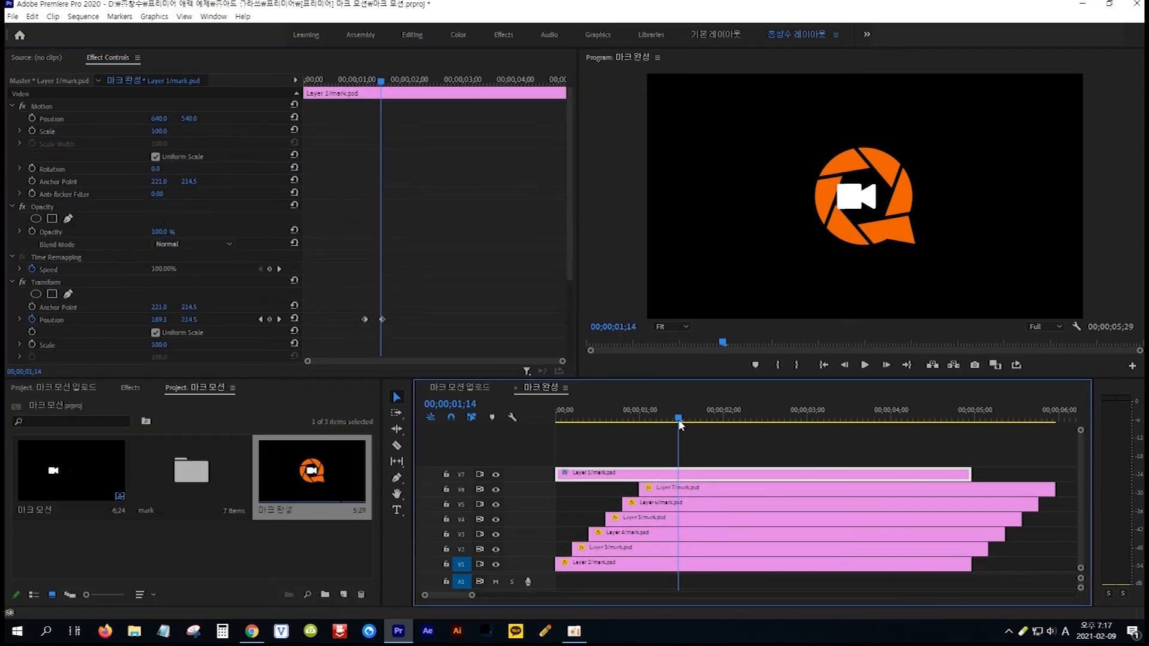
At 00;00;01;15, draw a closed six-point opacity mask on the Layer 1 clip along the aperture's inner opening, and deselect the clip.
mouse_move(680, 421)
left_mouse_down()
mouse_move(649, 420)
mouse_move(681, 426)
left_mouse_up()
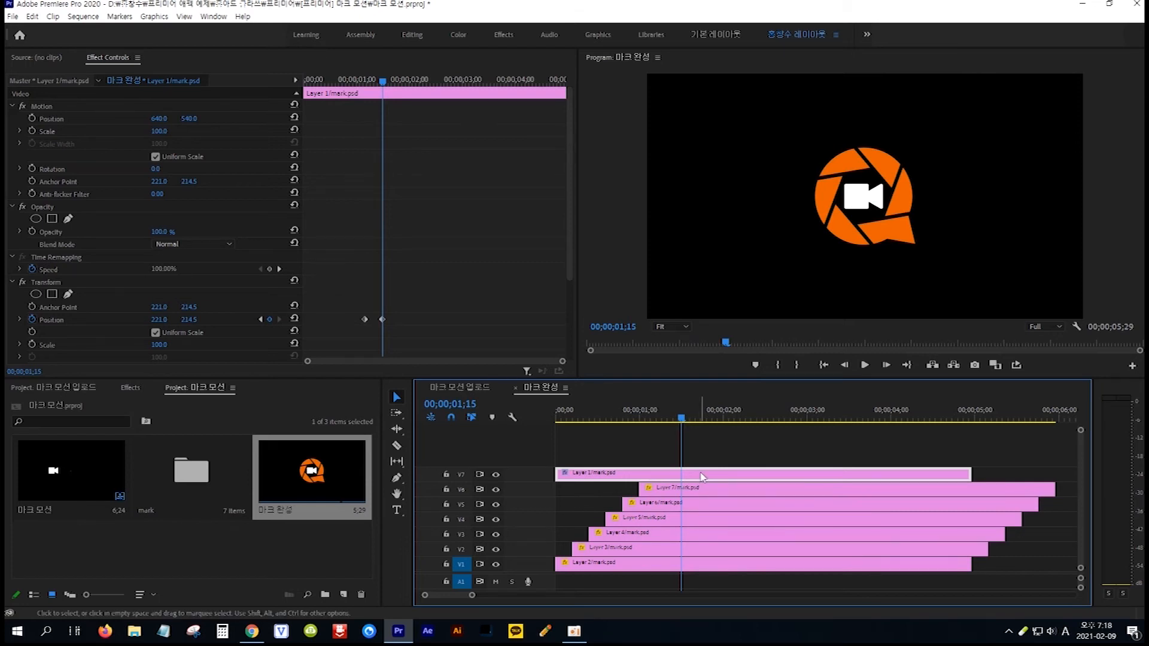
left_click(81, 205)
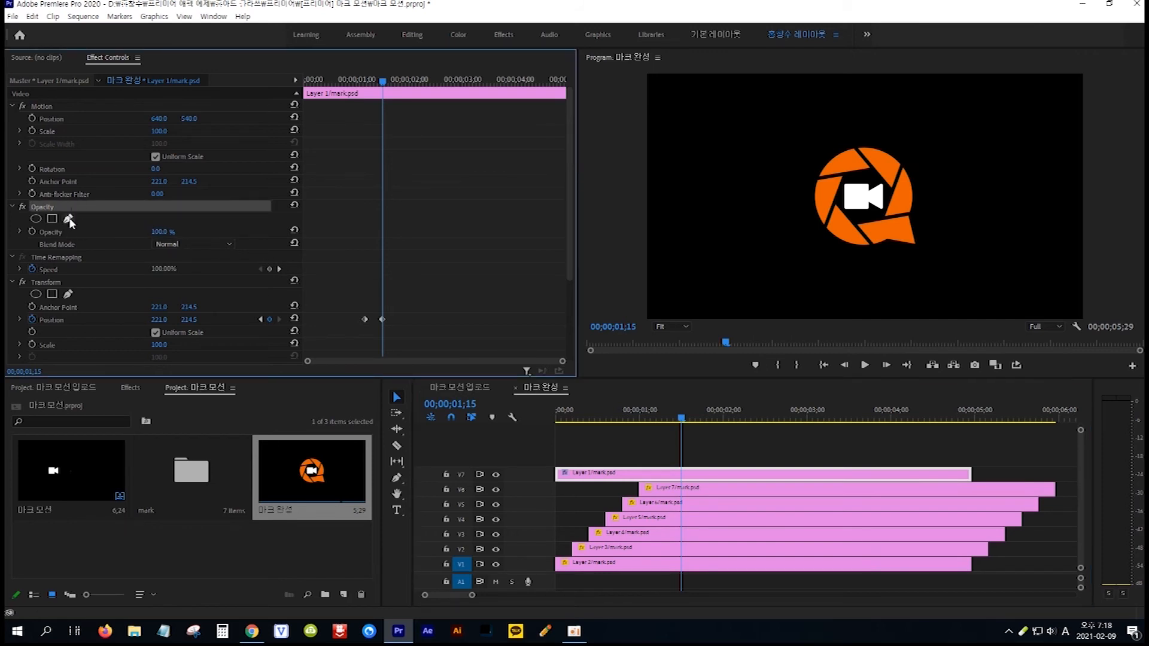
left_click(69, 219)
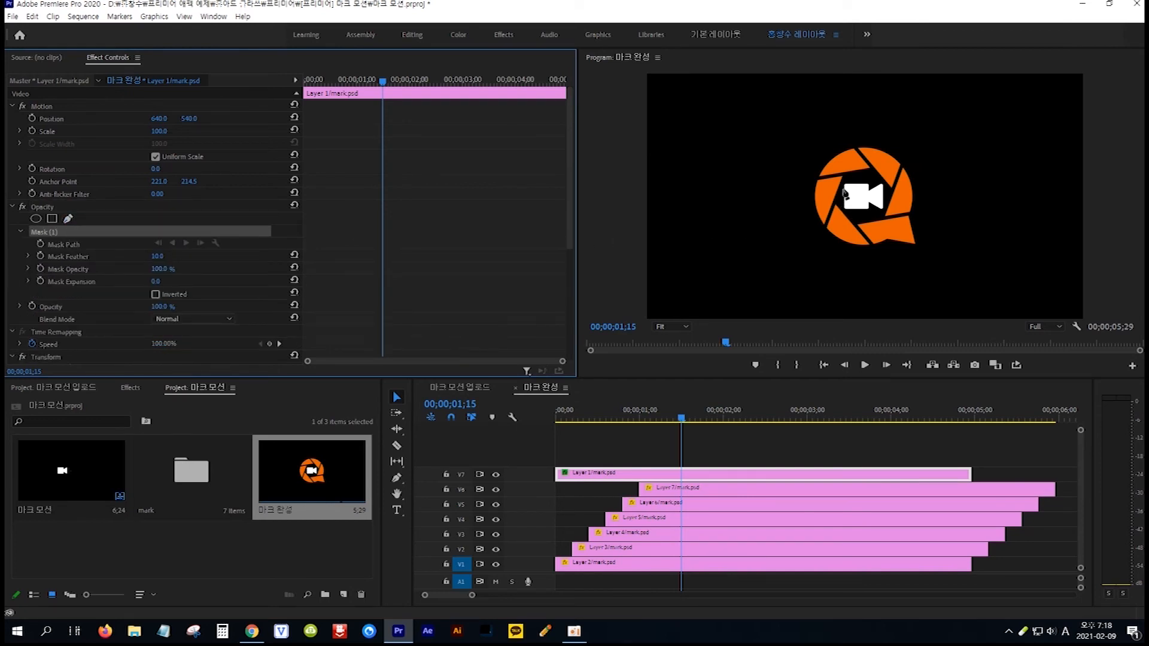
left_click(843, 176)
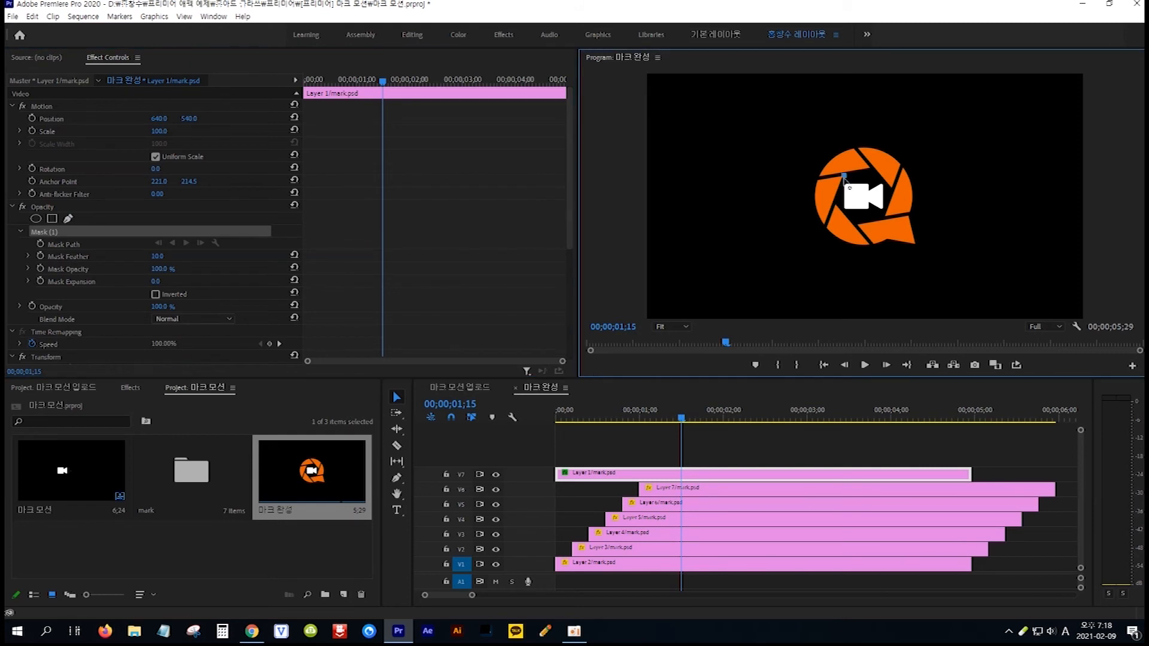
left_click(836, 201)
left_click(854, 225)
left_click(883, 219)
left_click(892, 193)
left_click(872, 169)
left_click(843, 177)
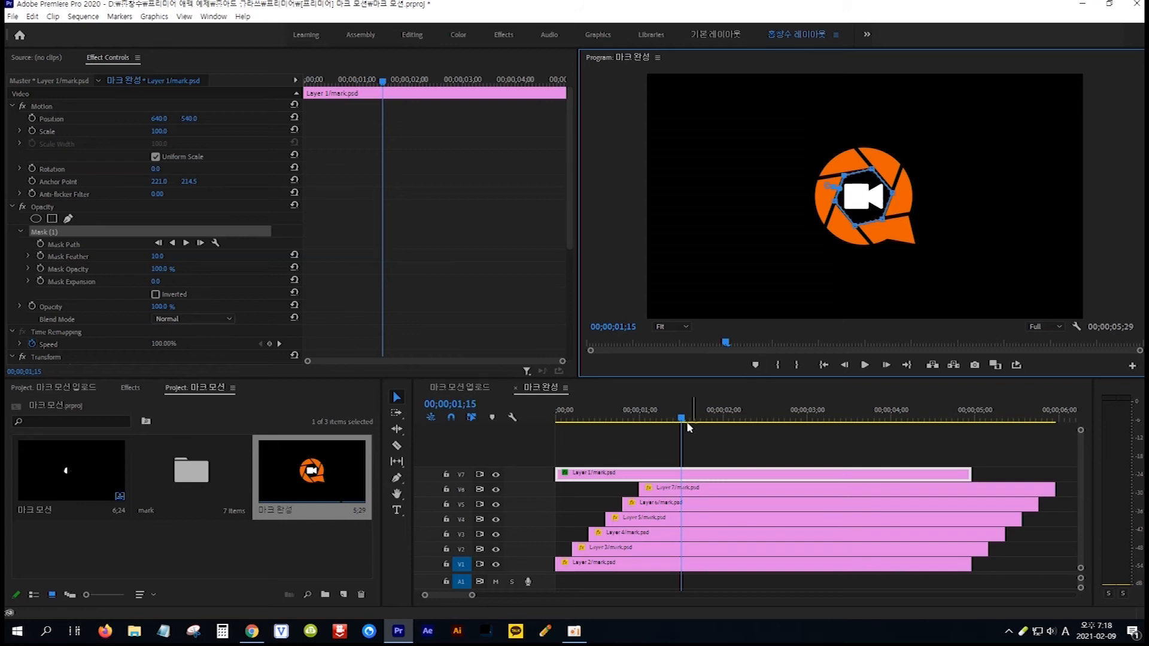
mouse_move(684, 422)
left_mouse_down()
mouse_move(637, 424)
mouse_move(682, 423)
left_mouse_up()
key("ctrl+shift+a")
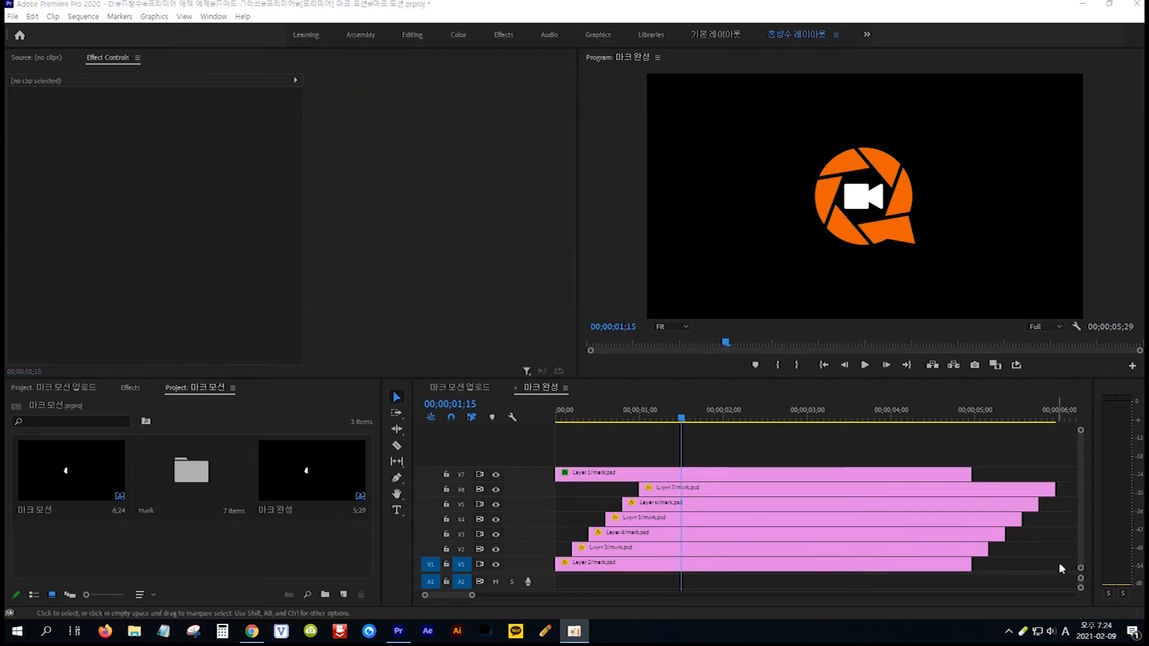
Nest all seven clips on tracks V1 to V7 into a sequence named 마크 완성.
left_click_drag(1066, 443, 745, 577)
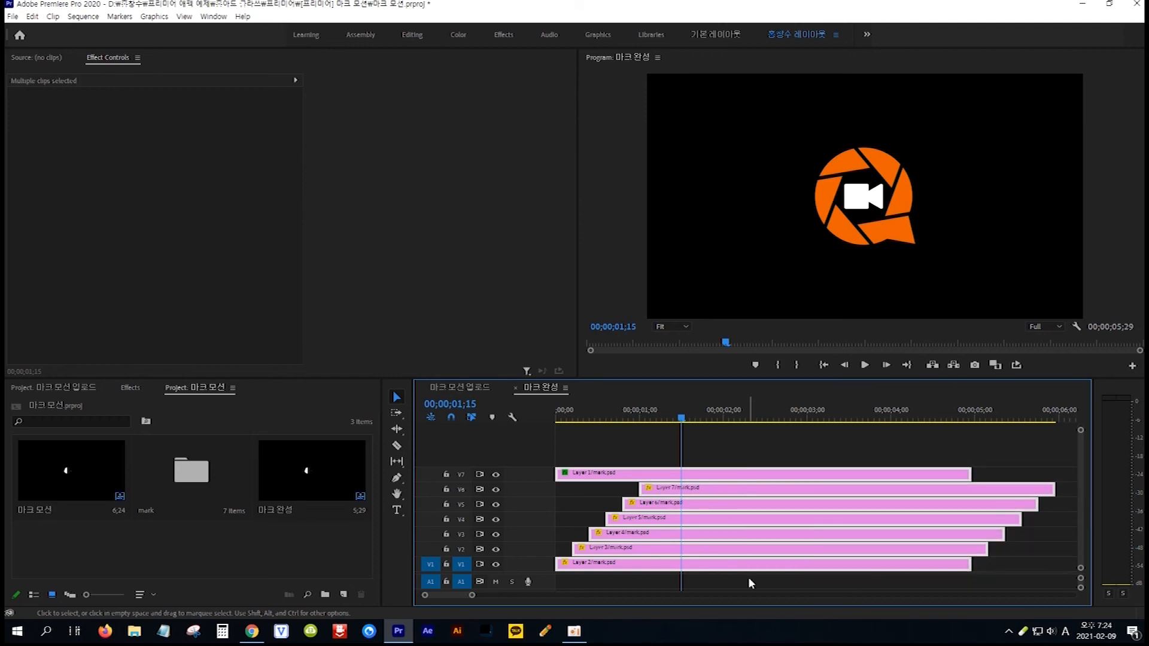
right_click(730, 475)
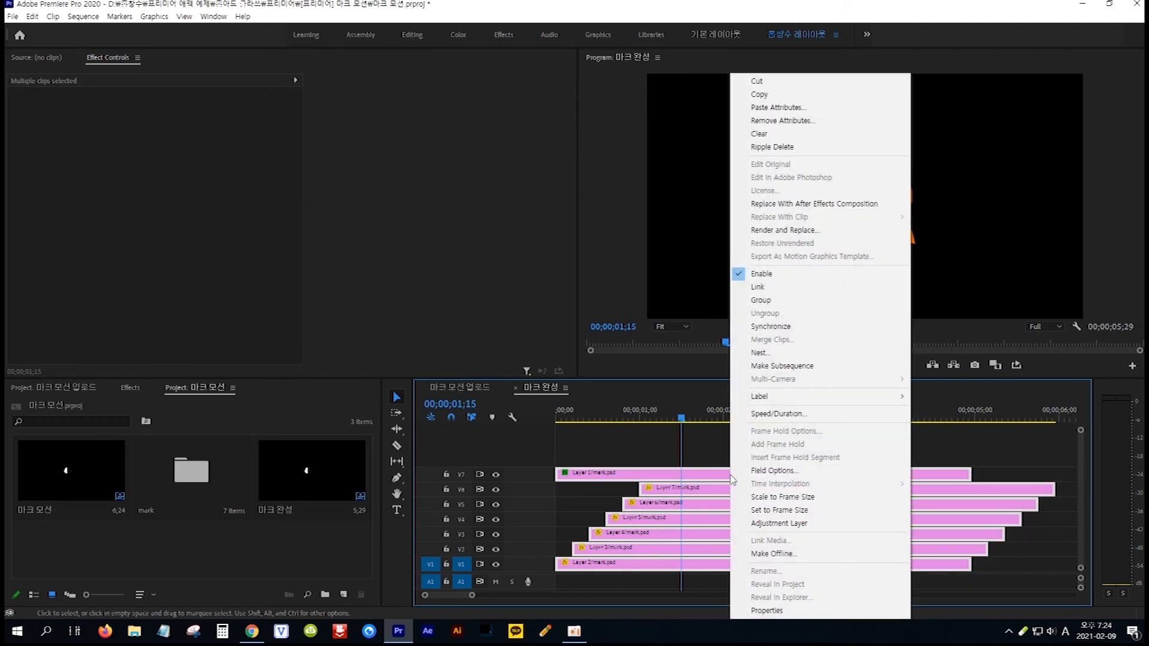
left_click(786, 353)
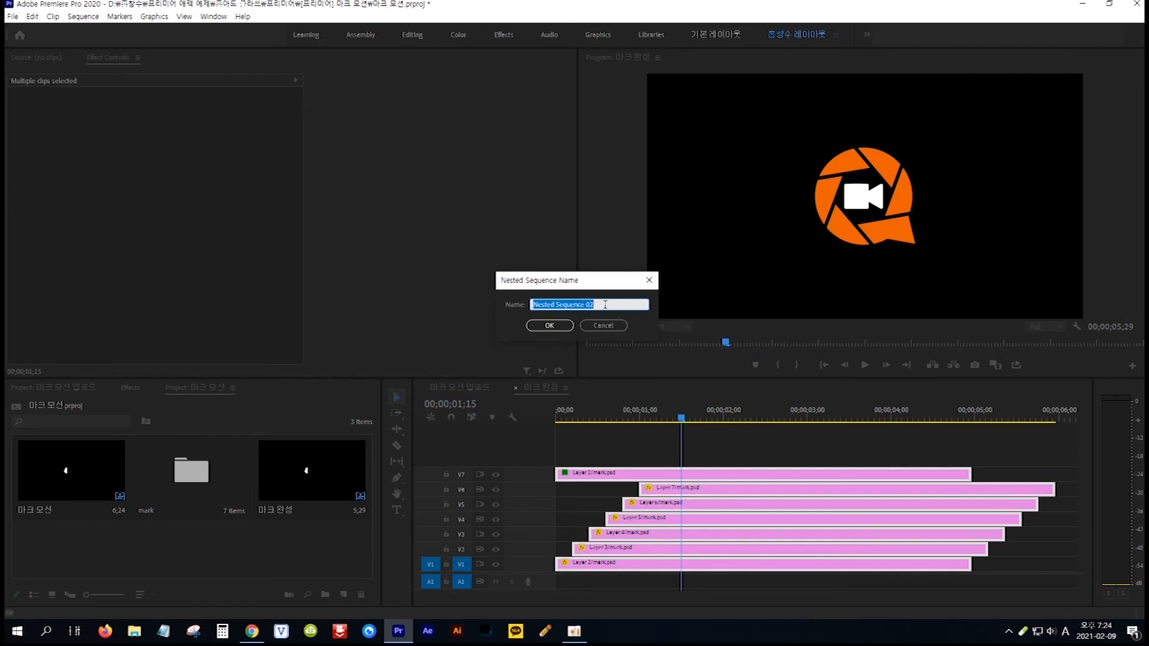
type("ㅁ크 ㅇㅏㄴㅅㅓㅇ")
left_click(557, 326)
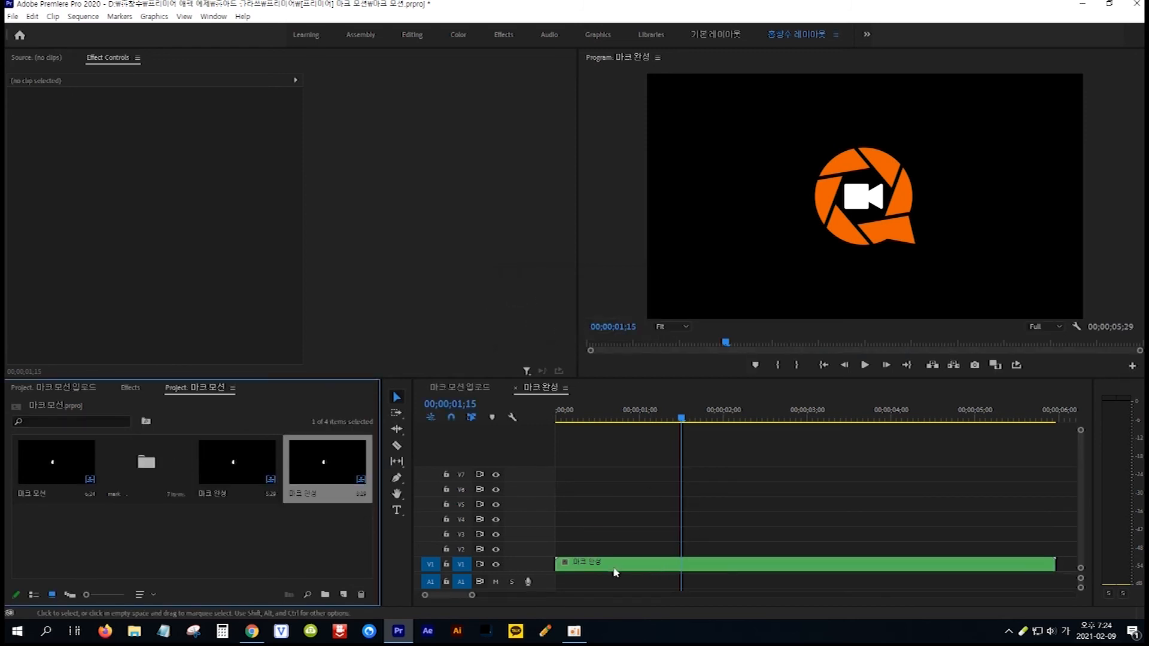
Start keyframing the nested 마크 완성 clip's Motion Position and Scale at 00;00;01;15.
left_click(664, 567)
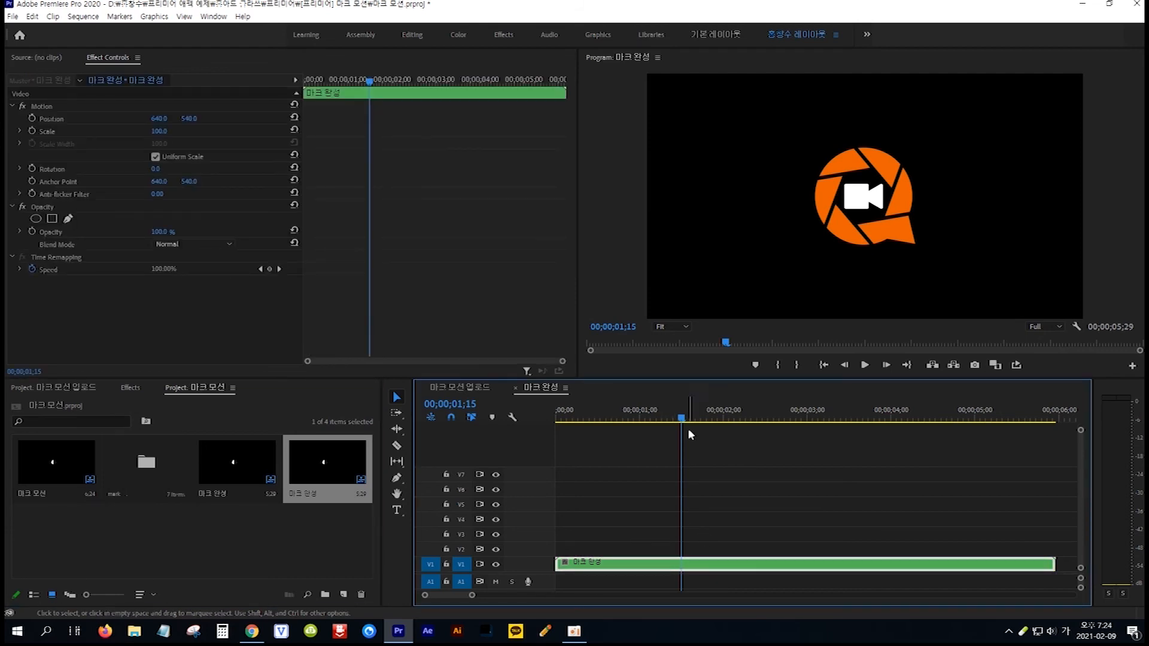
mouse_move(682, 423)
left_mouse_down()
mouse_move(648, 419)
mouse_move(681, 425)
left_mouse_up()
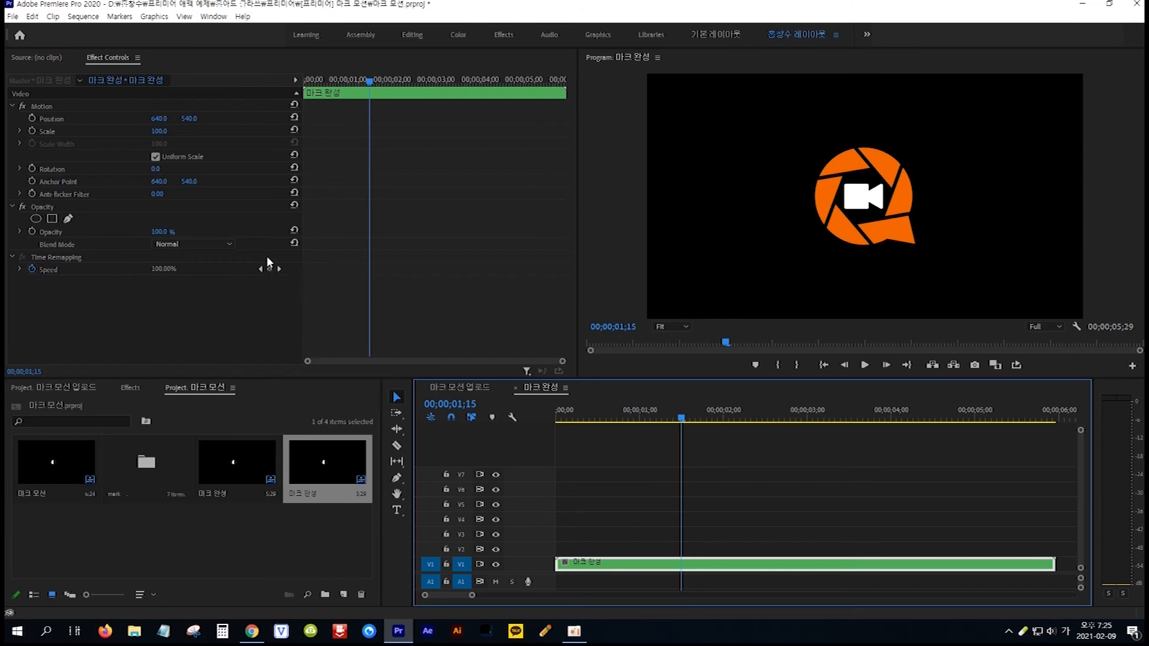
left_click(33, 118)
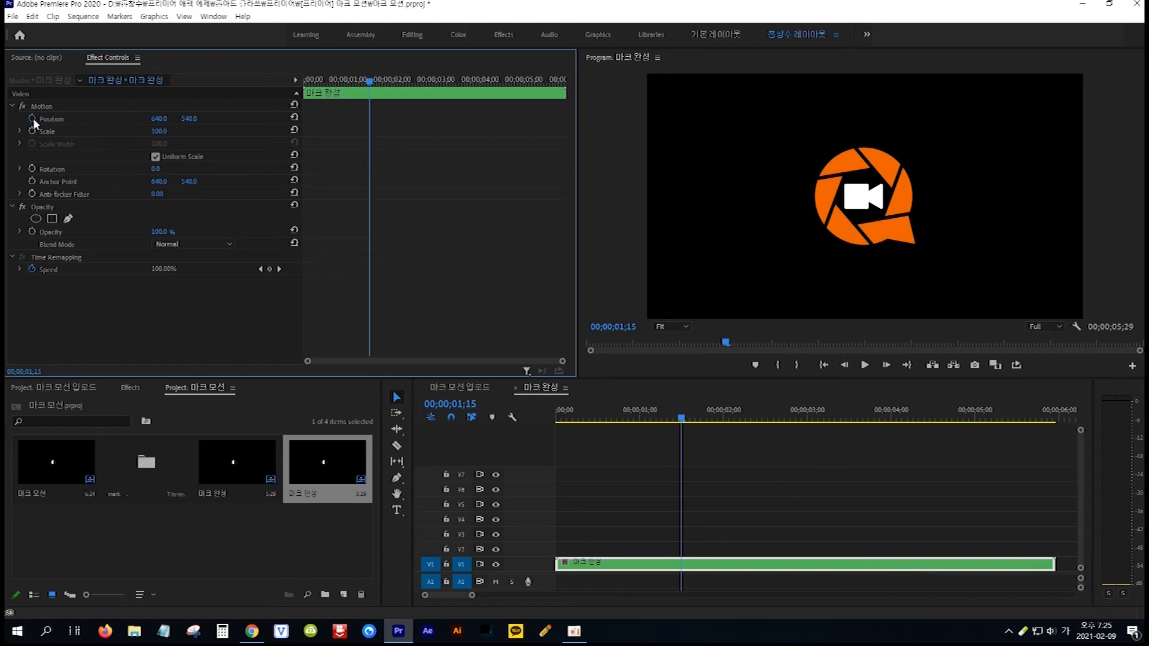
left_click(33, 131)
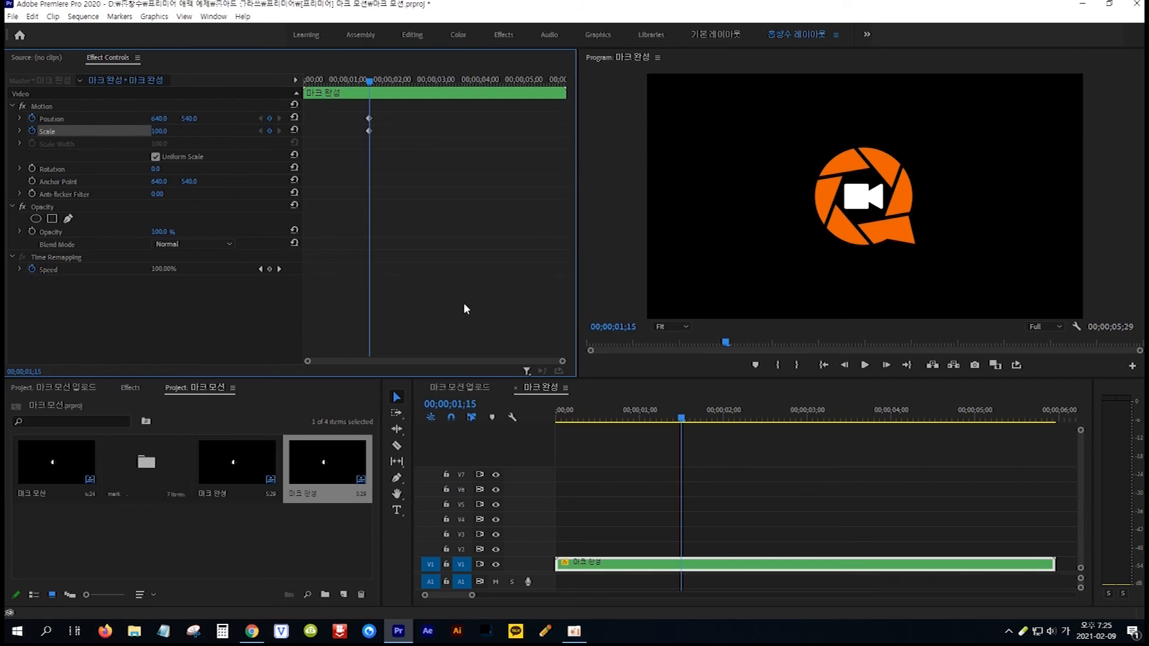
At 00;00;02;00, move the nested mark into the frame's upper-left area, to a Position of about 162, 237.
key("shift+Right")
key("shift+Right")
key("shift+Right")
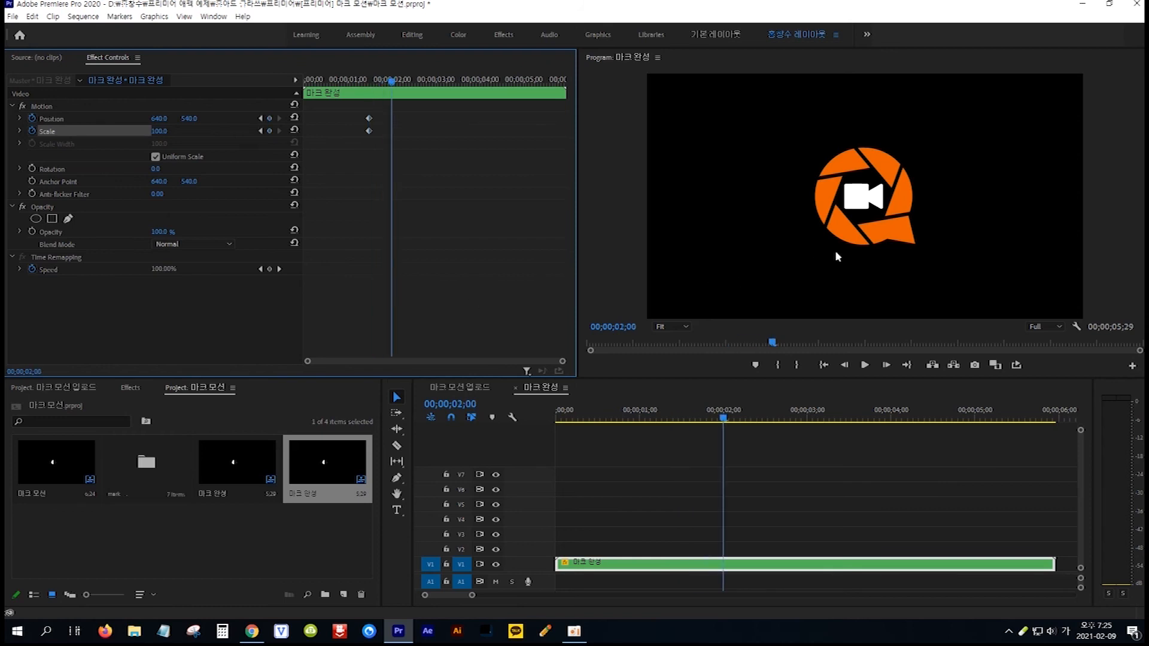
left_click(875, 196)
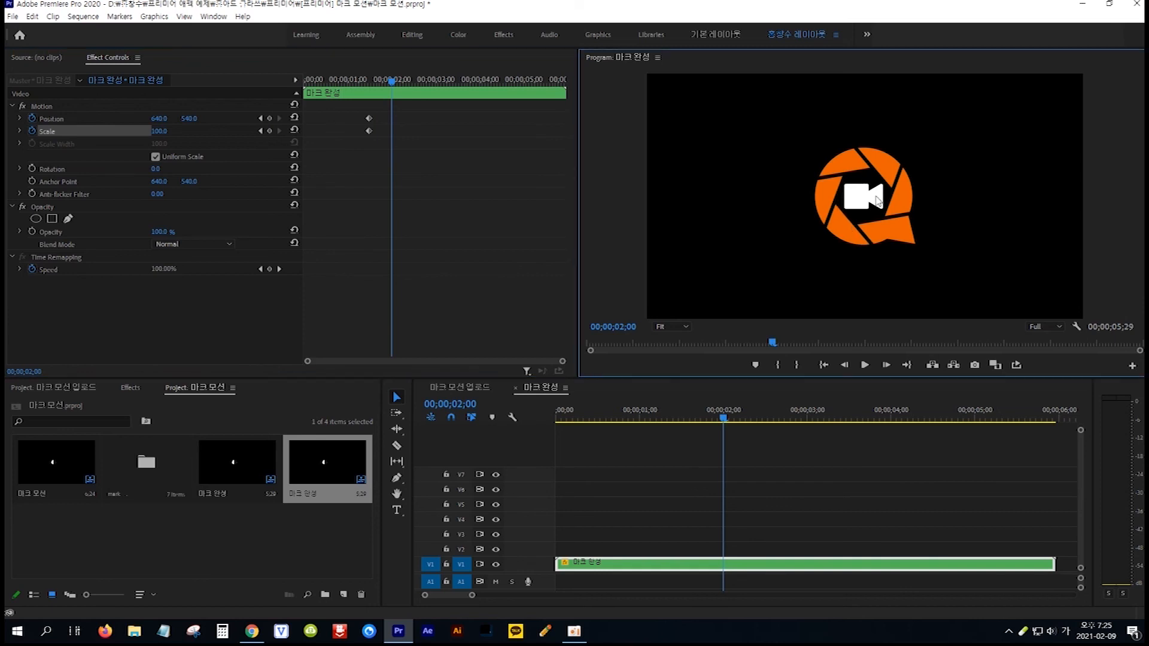
left_click(877, 199)
left_click_drag(902, 234, 738, 166)
Set the nested clip's Scale to 50 at 00;00;02;00 and check the frame in the timeline.
left_click(162, 131)
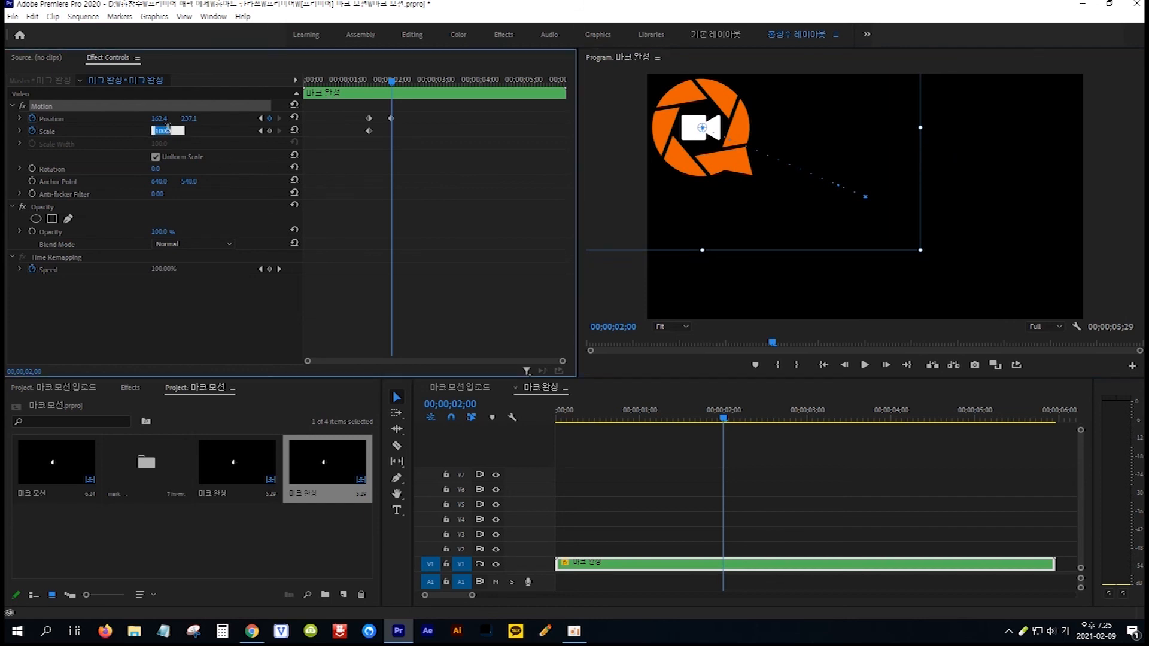
type("50")
key("Return")
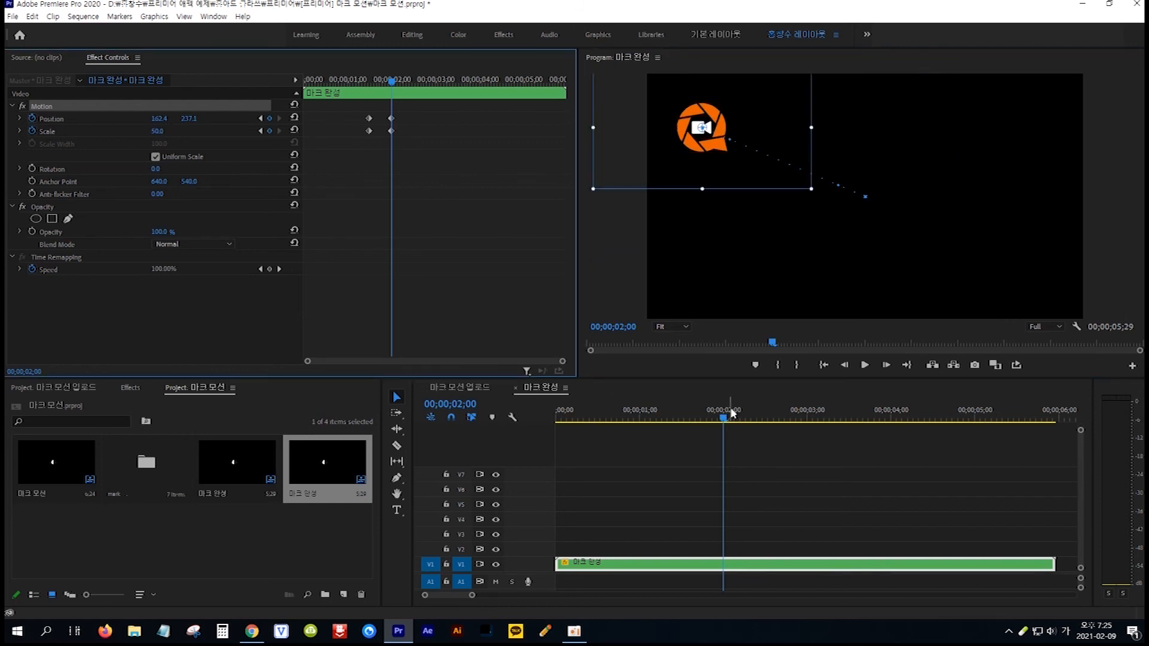
mouse_move(725, 417)
left_mouse_down()
mouse_move(547, 420)
mouse_move(727, 423)
left_mouse_up()
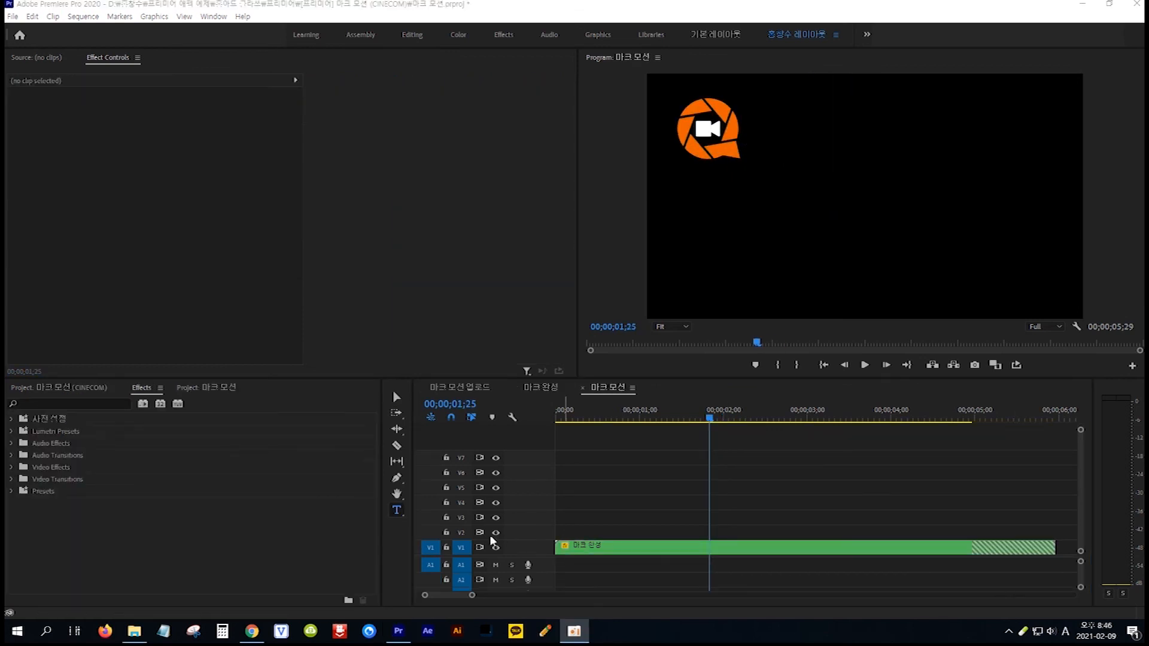
Add a CINECOM text graphic at 00;00;01;25 above the mark clip and enlarge its font size to 124.
left_click(396, 511)
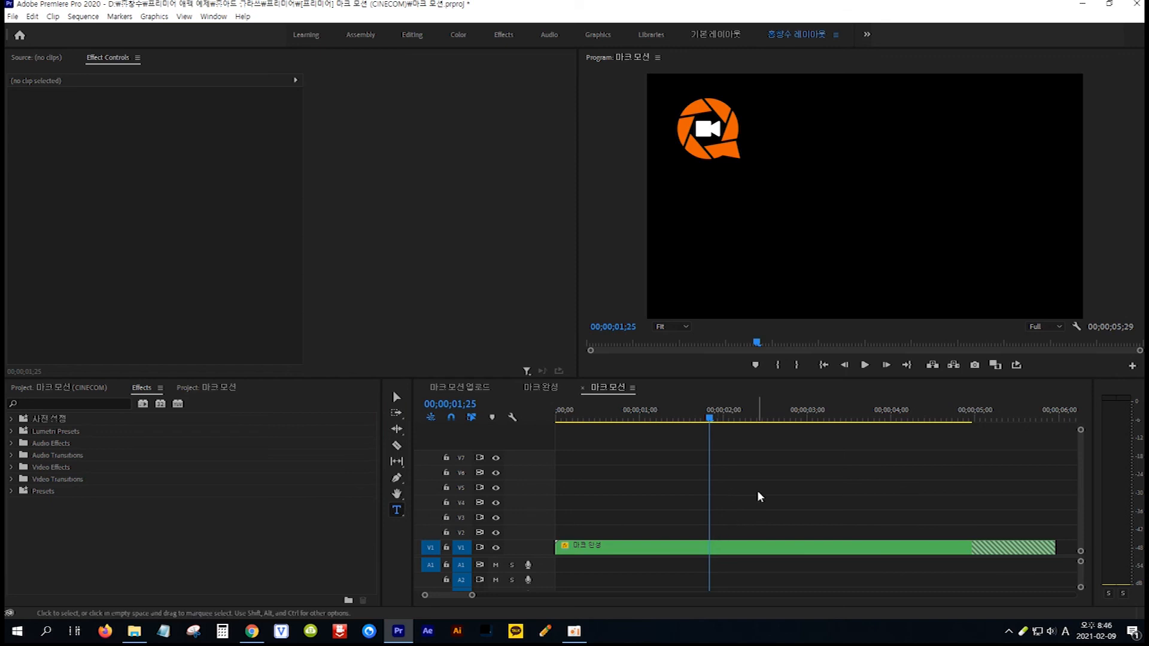
left_click(802, 262)
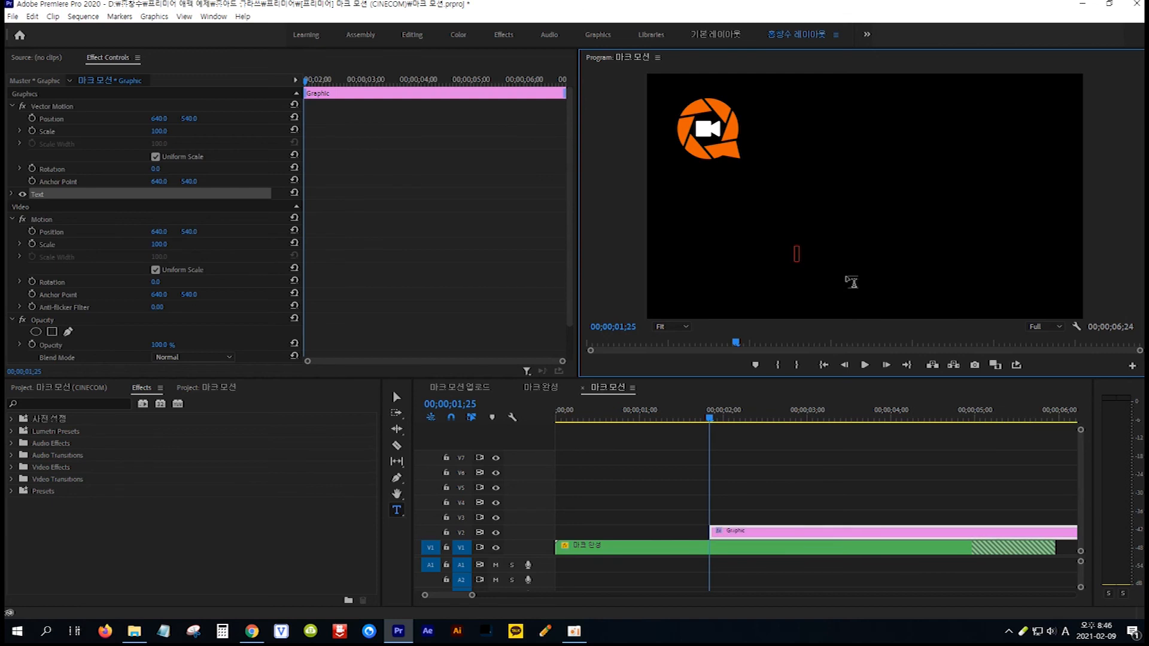
type("CINECOM")
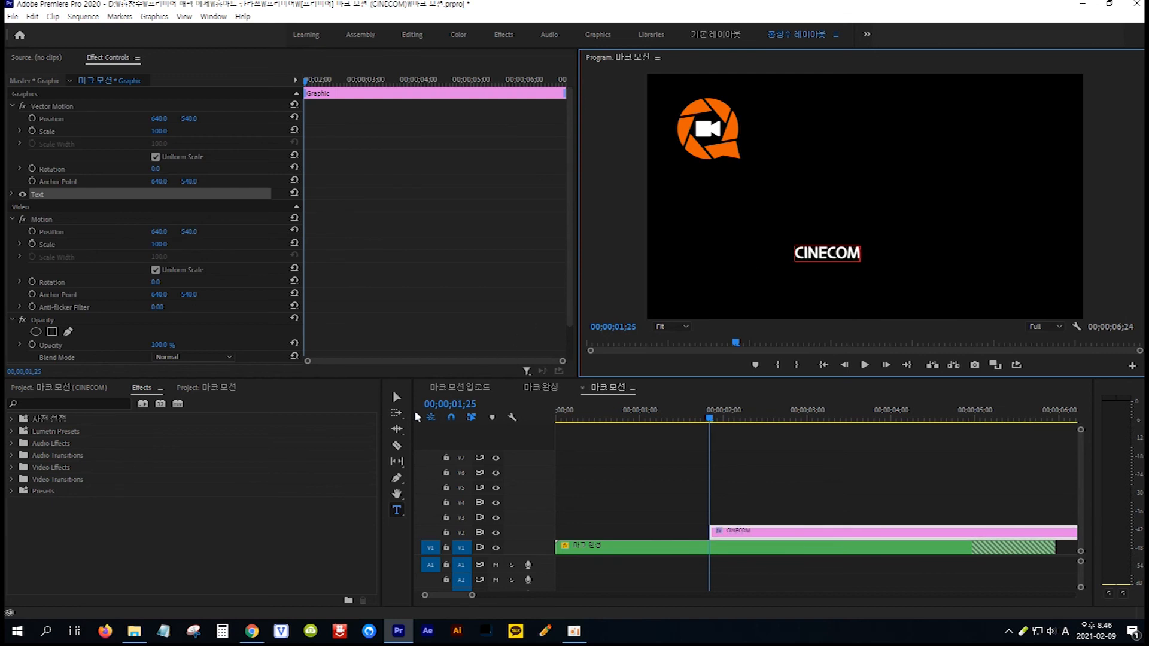
left_click(397, 398)
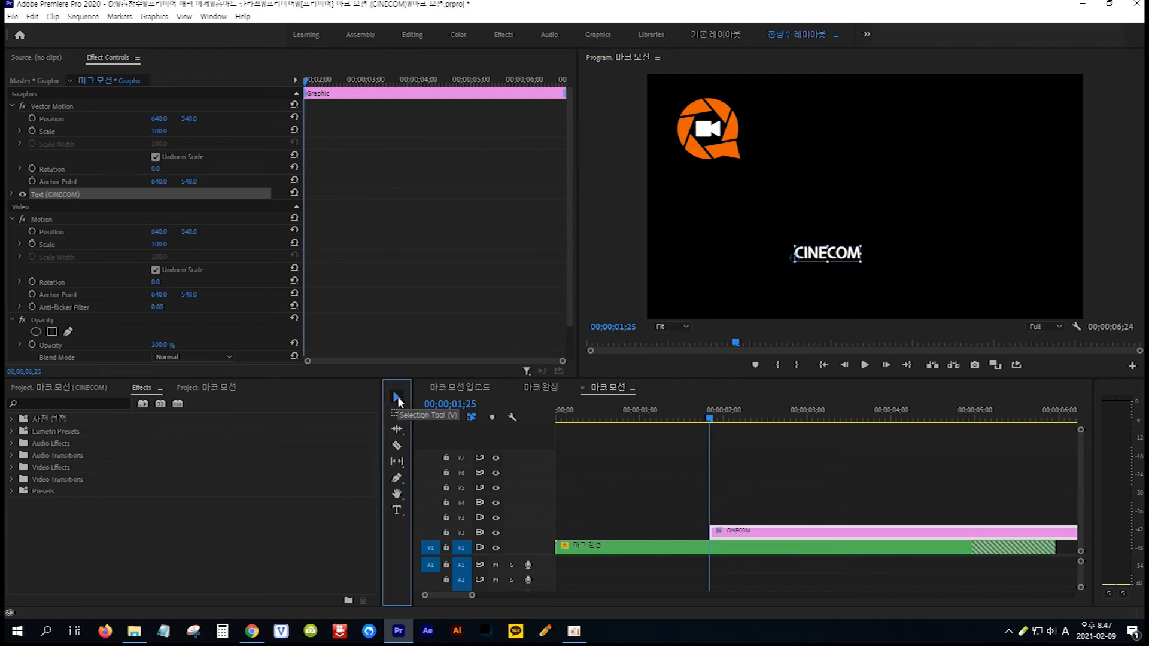
left_click(11, 194)
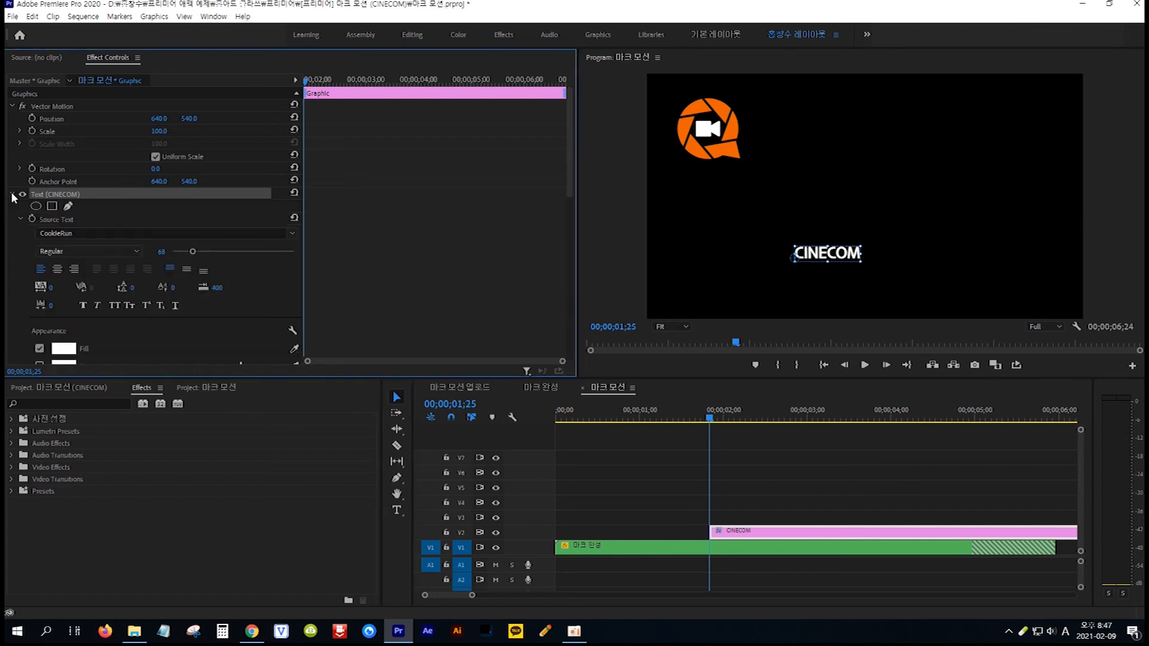
left_click_drag(193, 252, 211, 252)
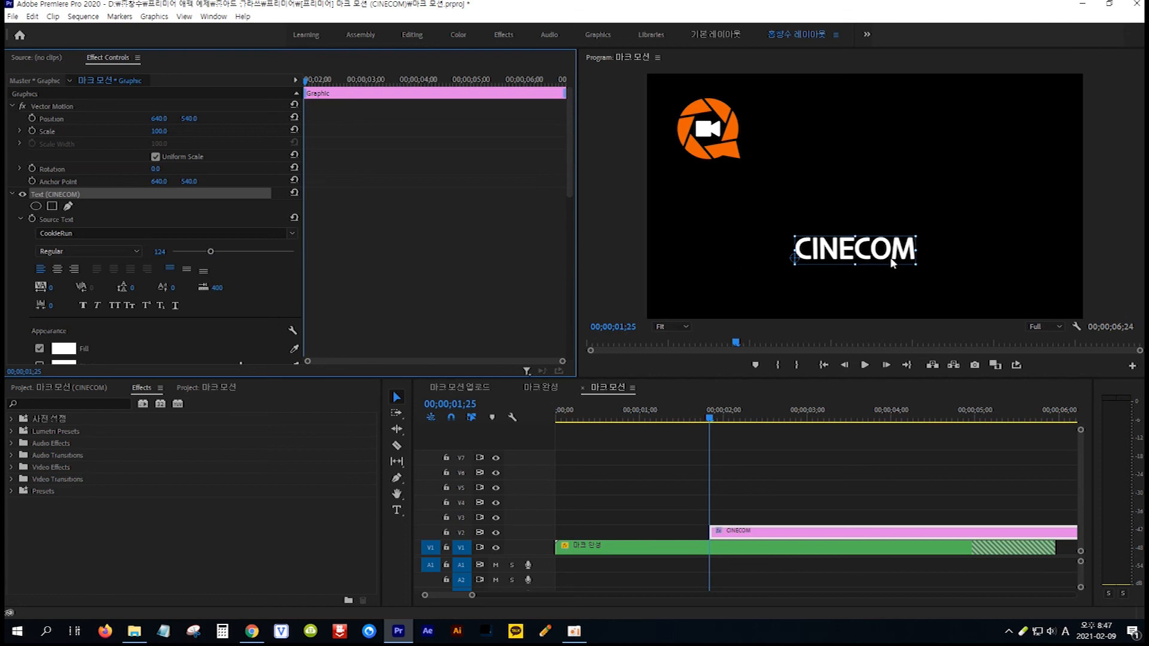
Keyframe the CINECOM text's Vector Motion Position from partly off-frame left of the mark at 00;00;01;25 to X 1219 at 00;00;02;10.
left_click_drag(895, 254, 648, 135)
left_click(247, 233)
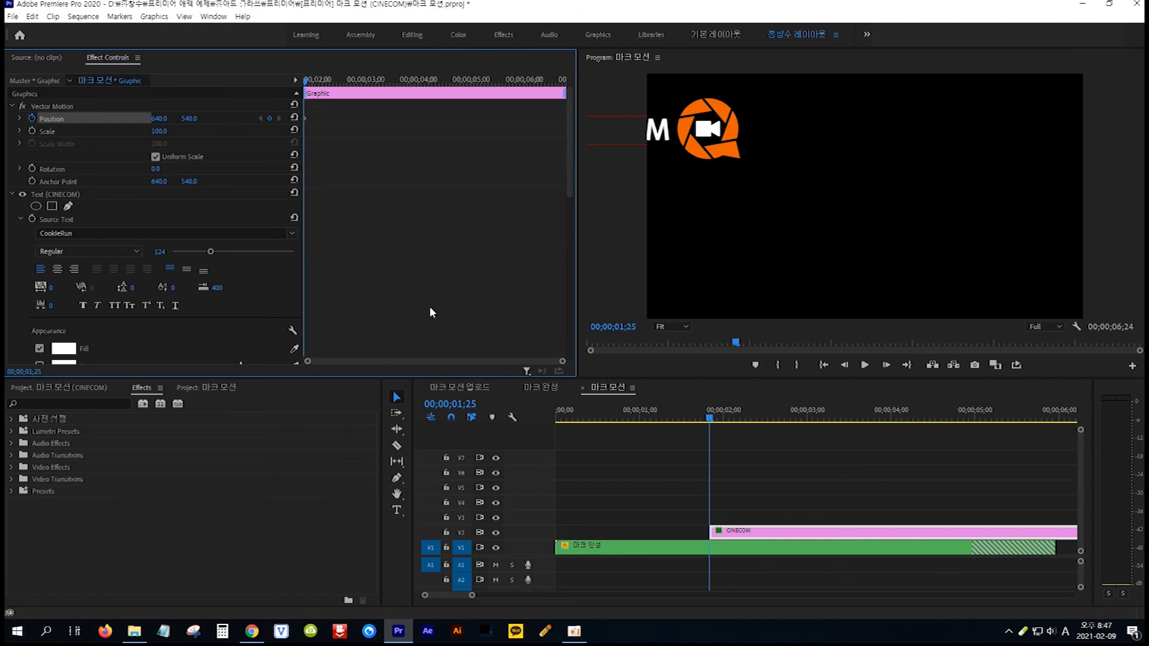
key("shift+Right")
key("shift+Right")
key("shift+Right")
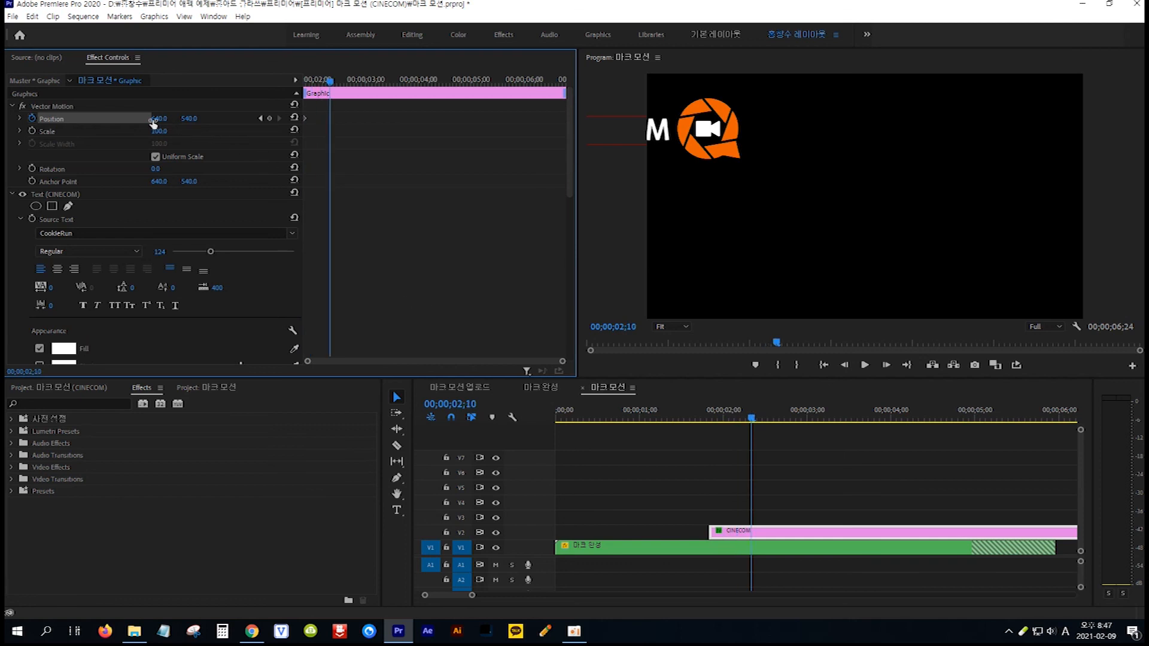
left_click_drag(165, 123, 511, 123)
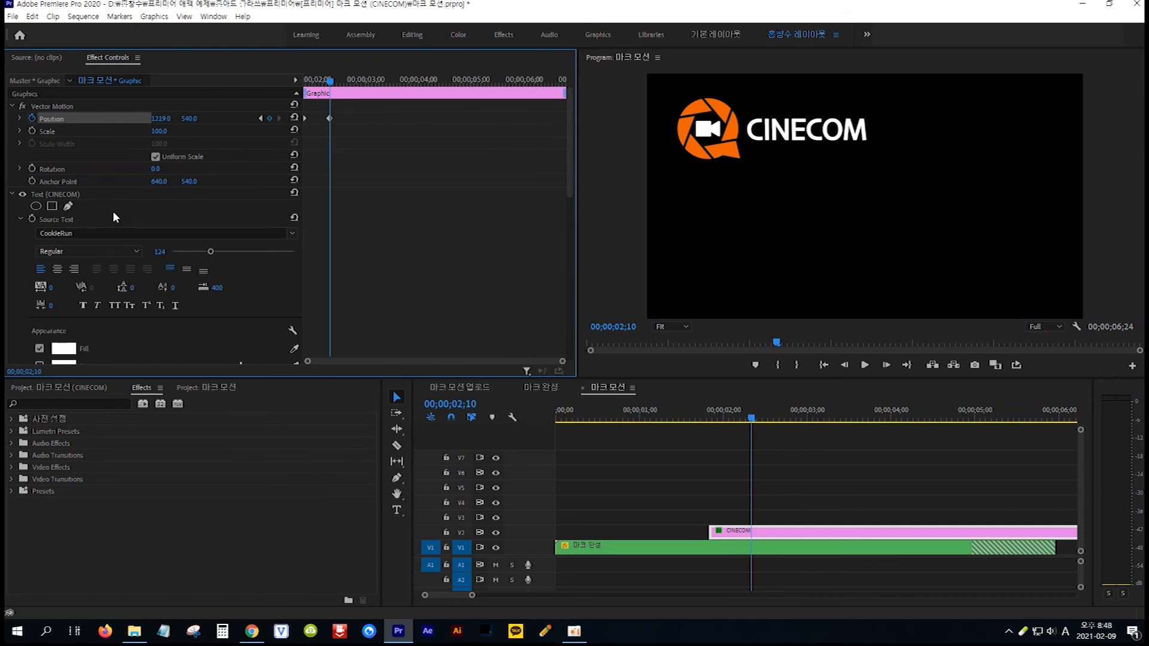
Add a rectangular mask to the CINECOM text, fit it around the word beside the mark, and preview the slide-in.
left_click(53, 205)
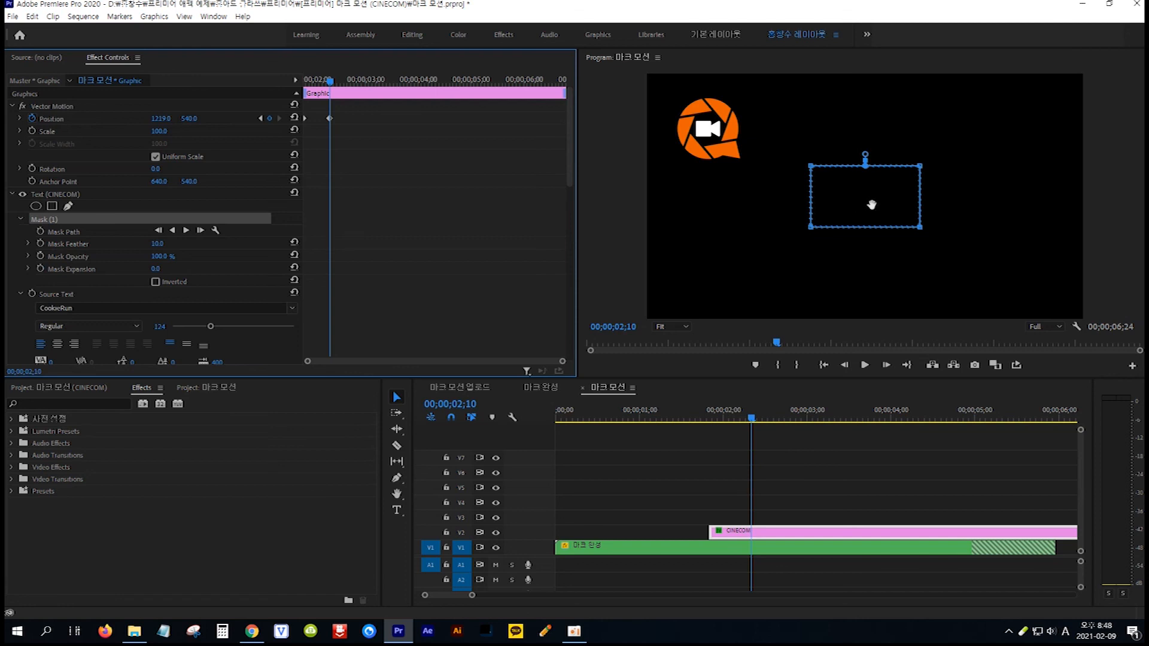
left_click_drag(865, 201, 797, 135)
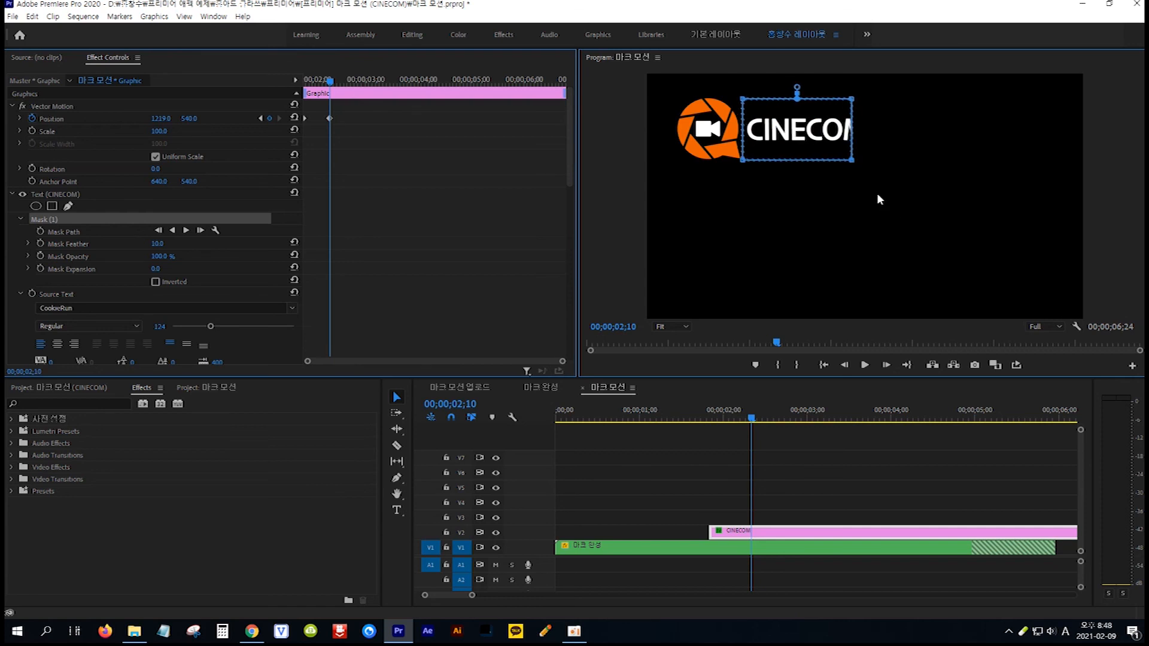
left_click_drag(877, 193, 838, 87)
left_click_drag(853, 161, 874, 163)
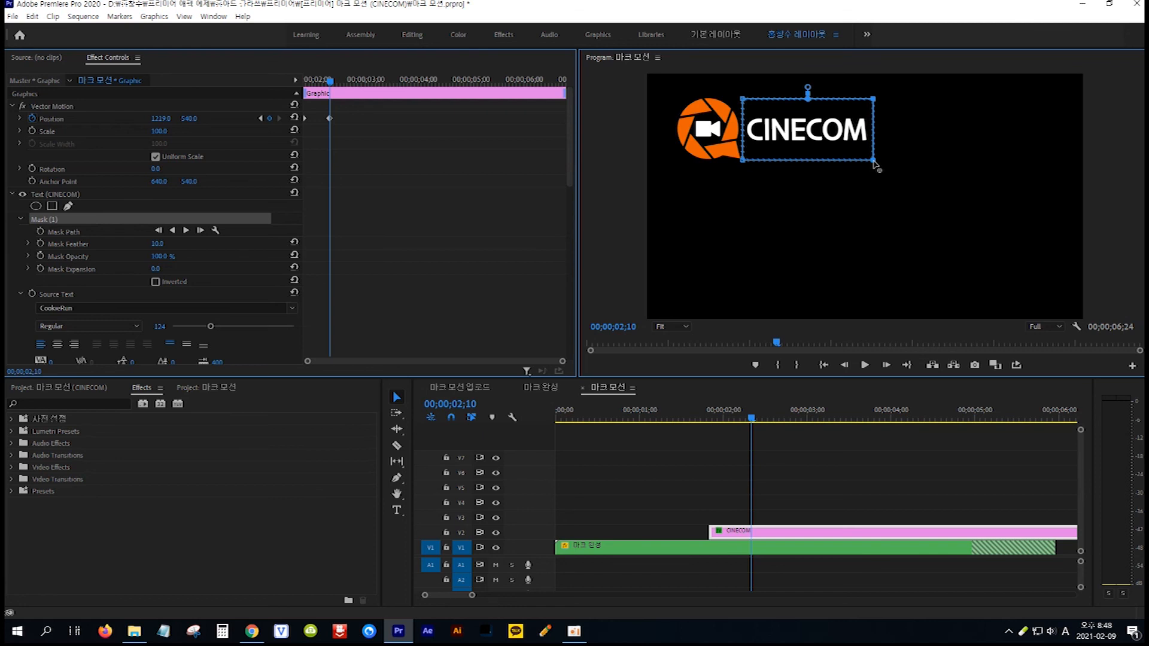
key("Up")
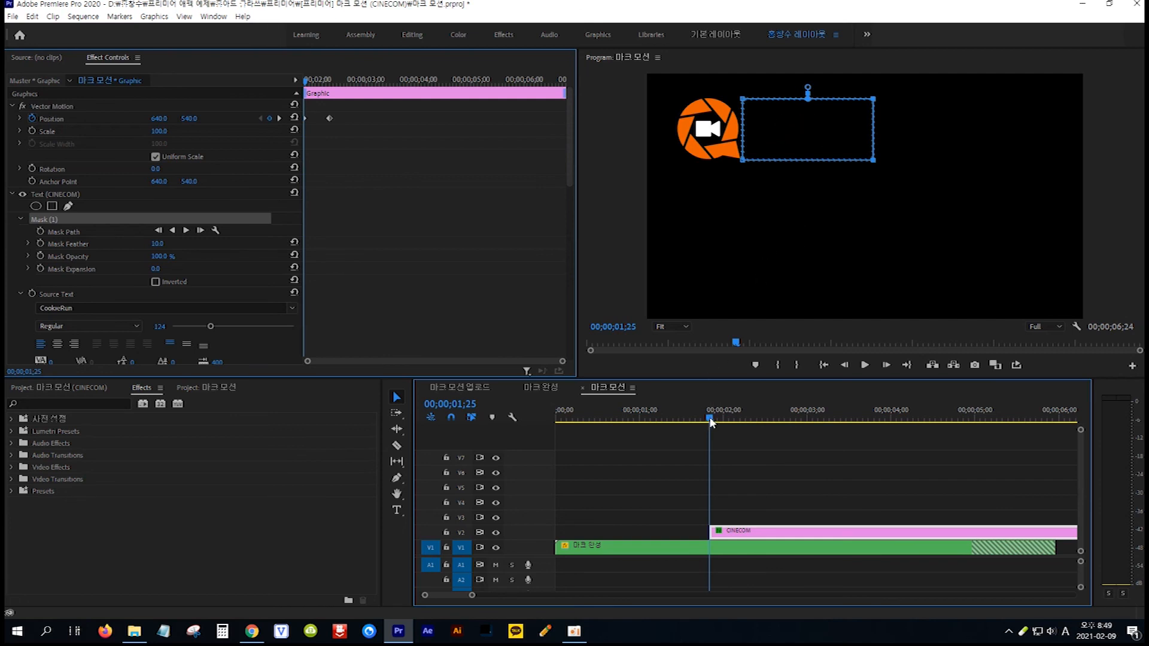
left_click_drag(711, 420, 758, 423)
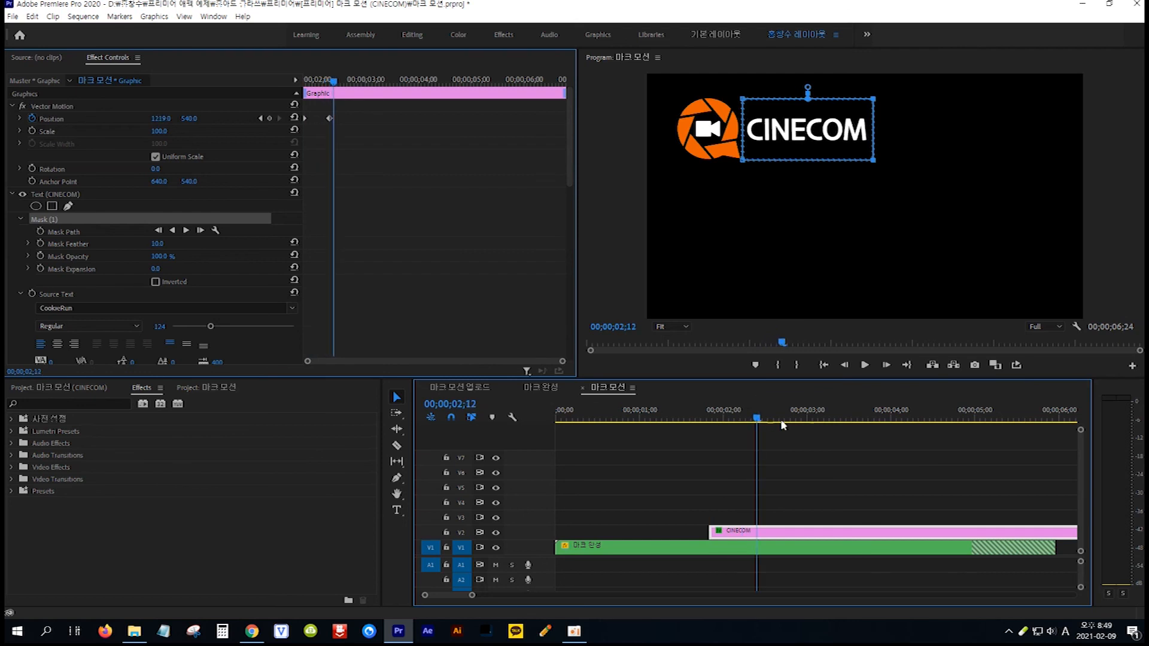